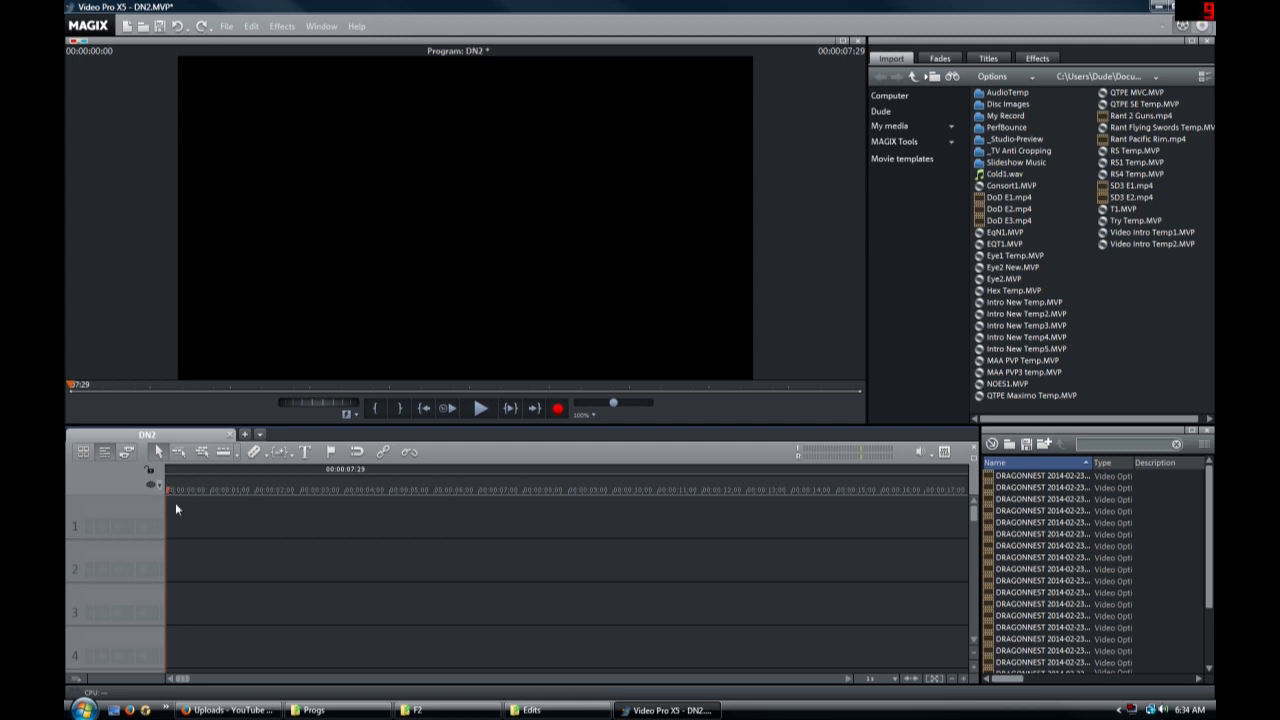
- Place the Video Intro Blurp.mp4 clip from the Intro-Outro folder at the start of track 1
mouse_move(420, 710)
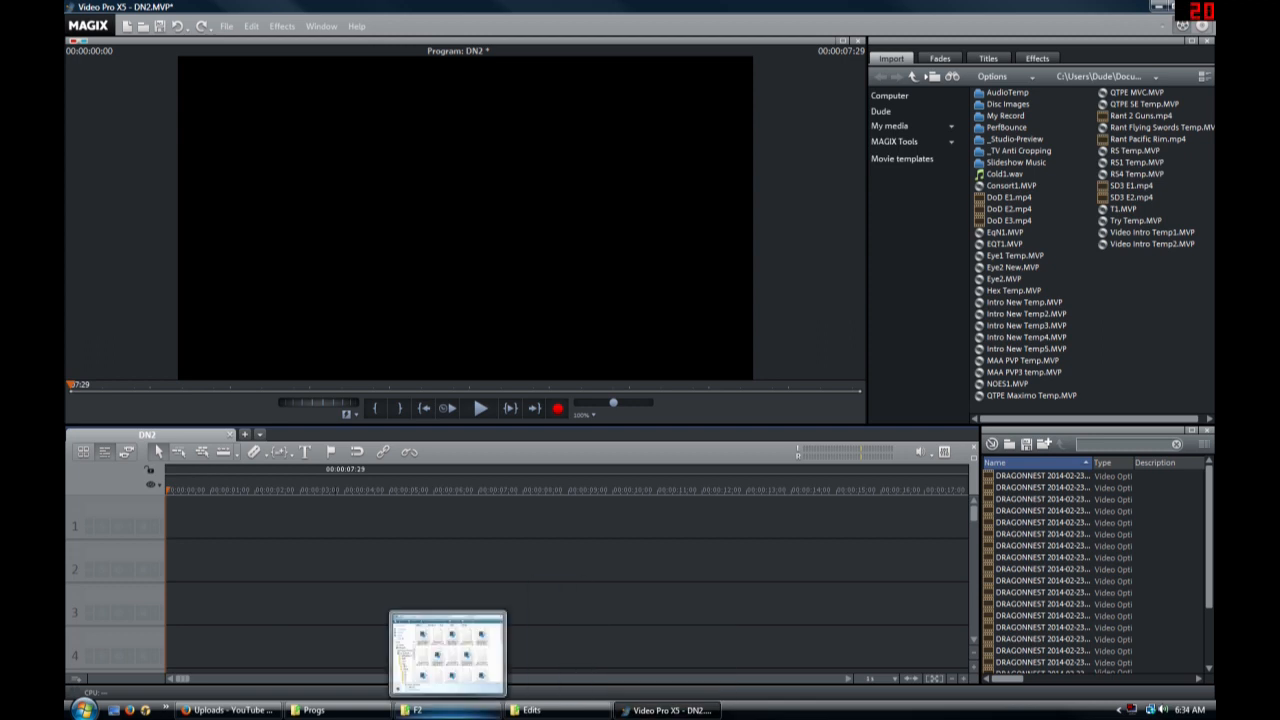
click(531, 710)
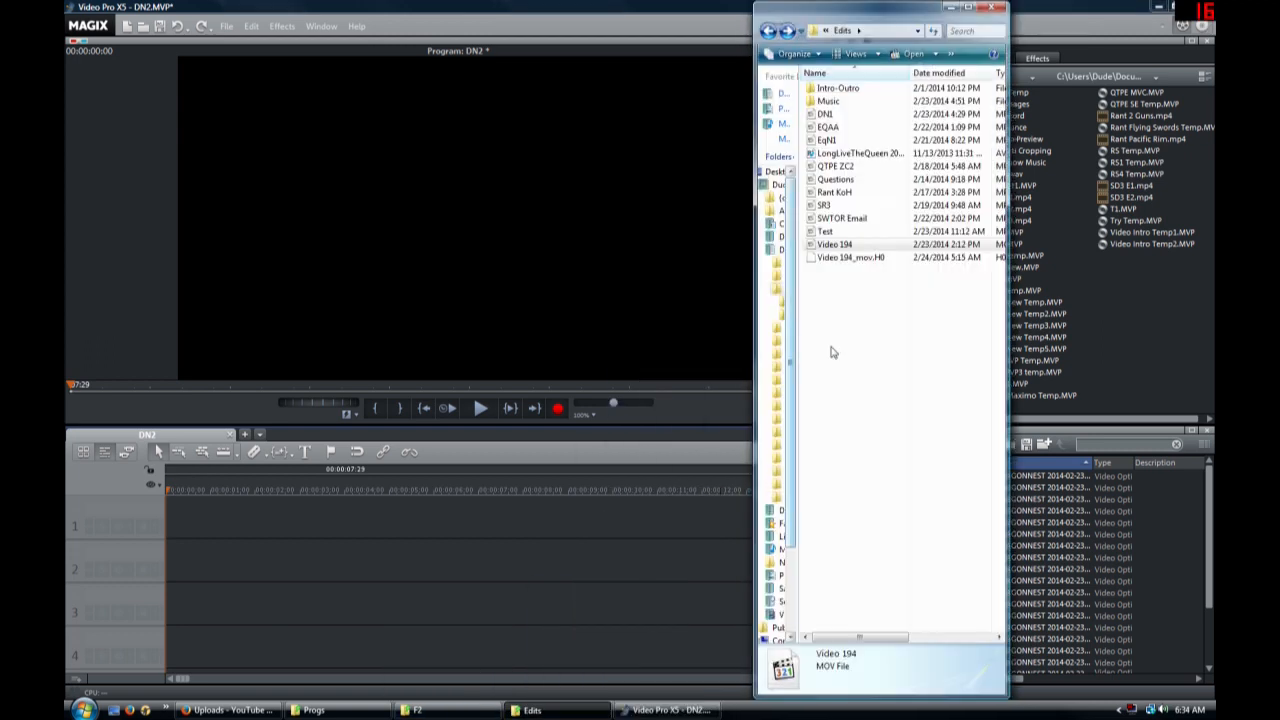
double_click(845, 90)
click(848, 141)
drag(848, 143, 190, 522)
click(953, 8)
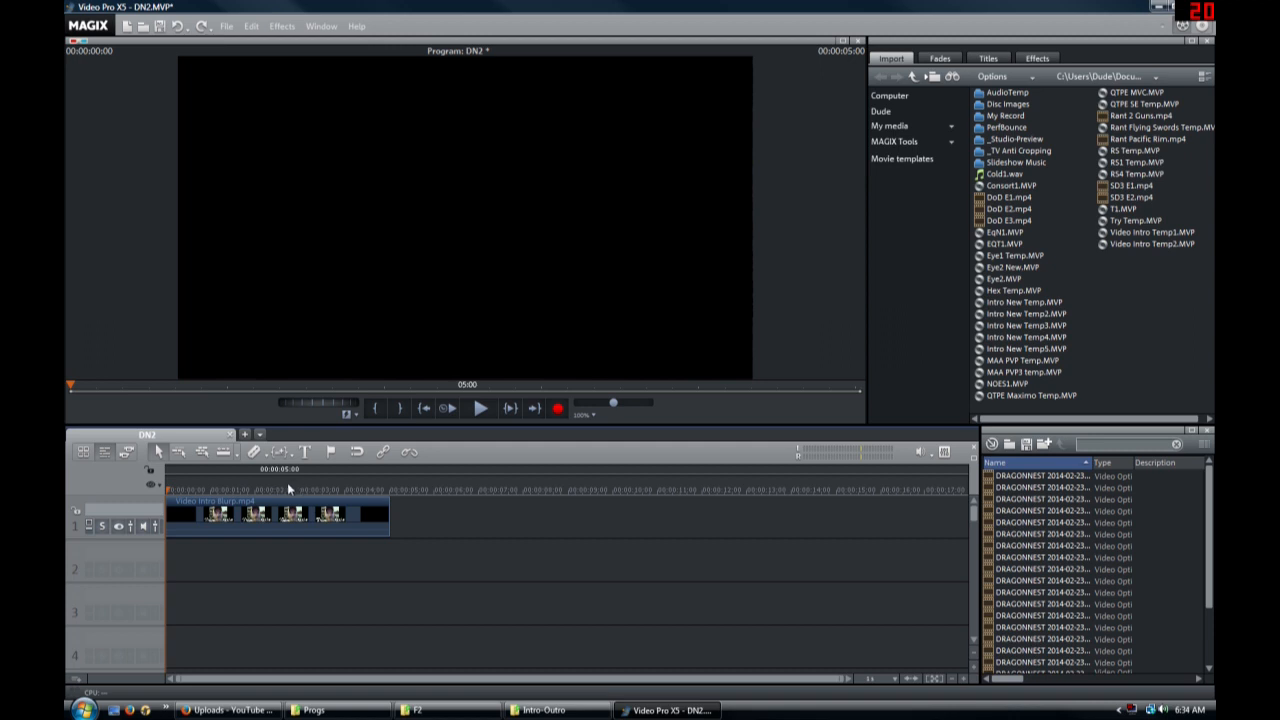
- Preview the intro clip at about 00:00:02:16
click(285, 512)
click(268, 520)
click(280, 490)
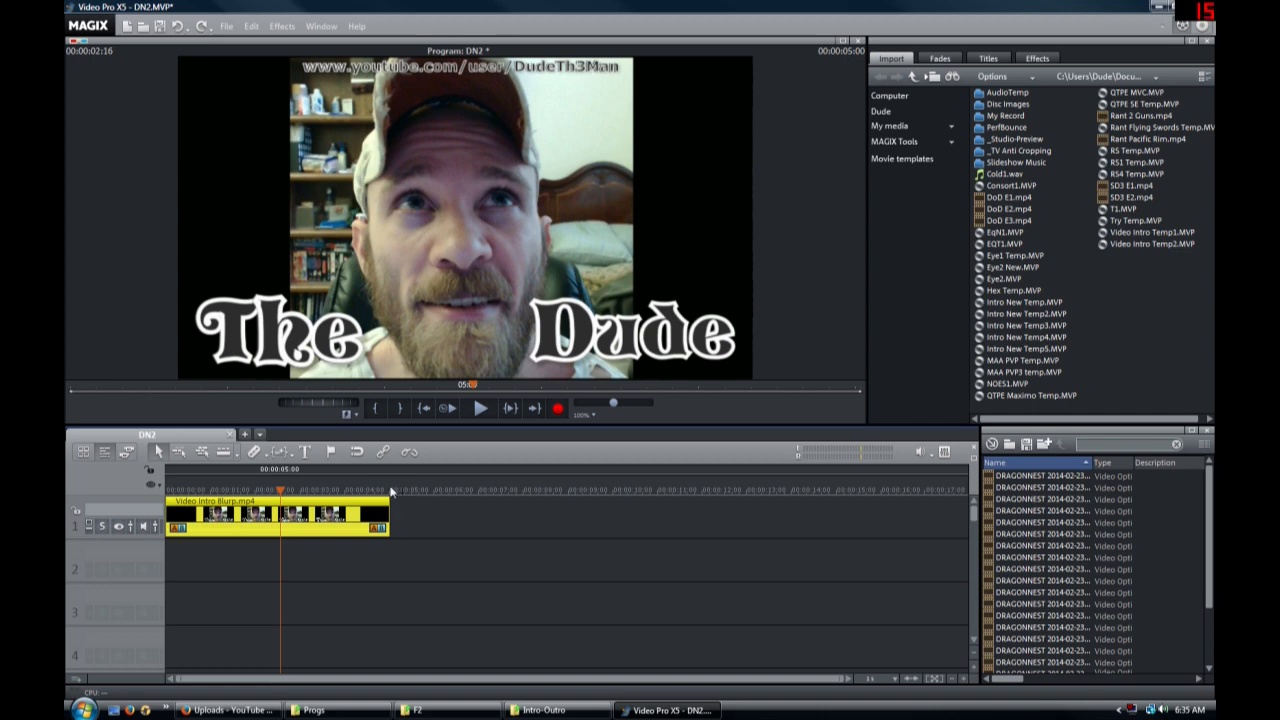
- Add the 22 selected DRAGONNEST recordings from the F2 folder to track 1 directly after the intro
click(420, 710)
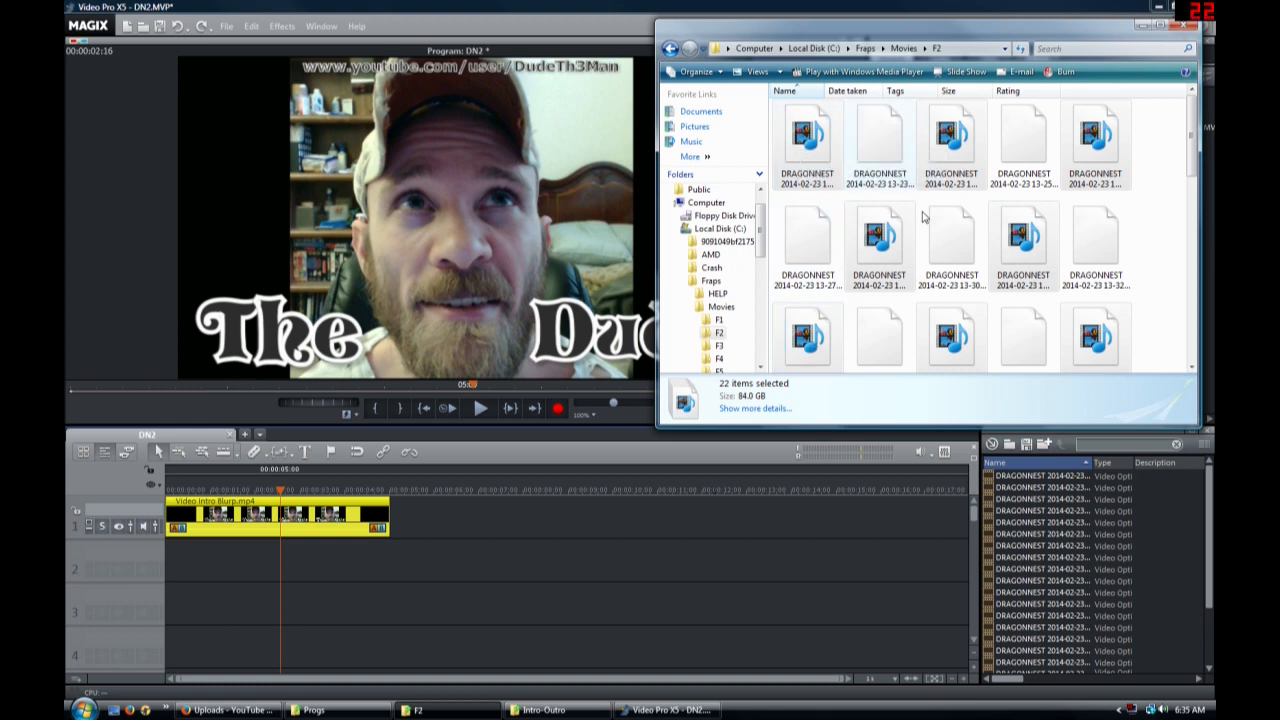
drag(1008, 160, 433, 510)
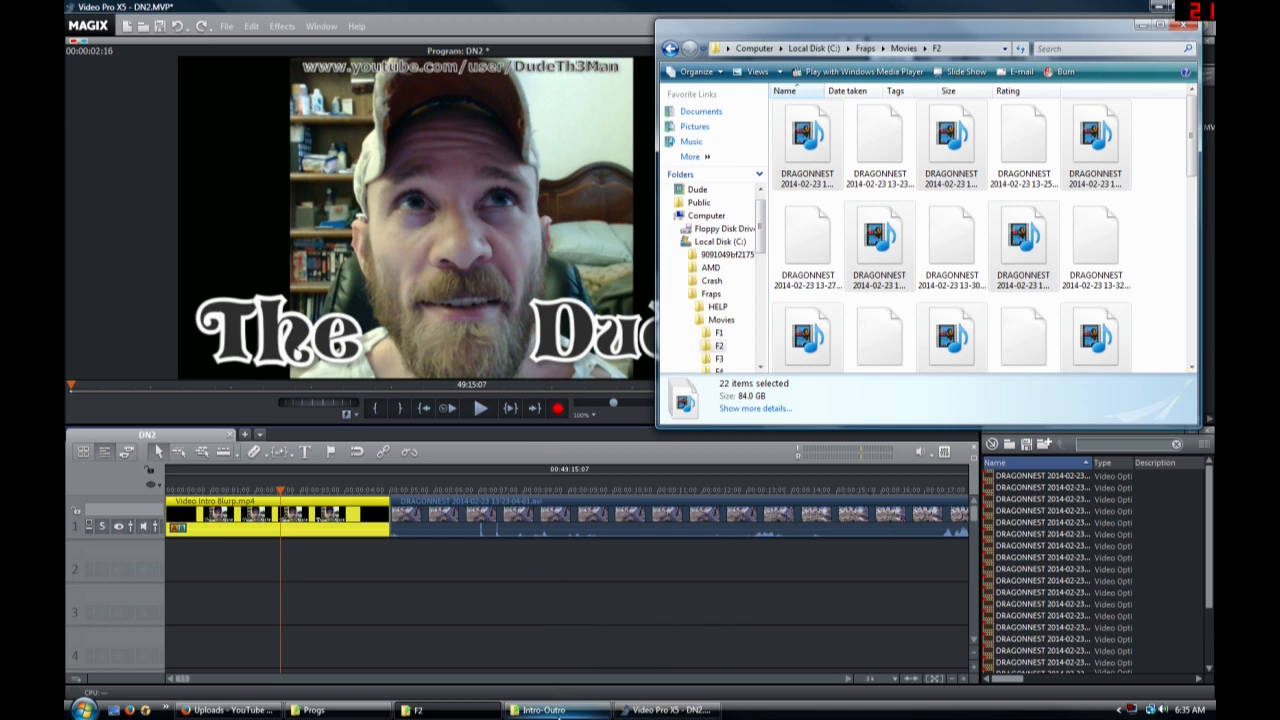
- Place Video 194.mov from the Edits folder on track 2, starting where the intro ends
click(556, 709)
key(BackSpace)
click(858, 249)
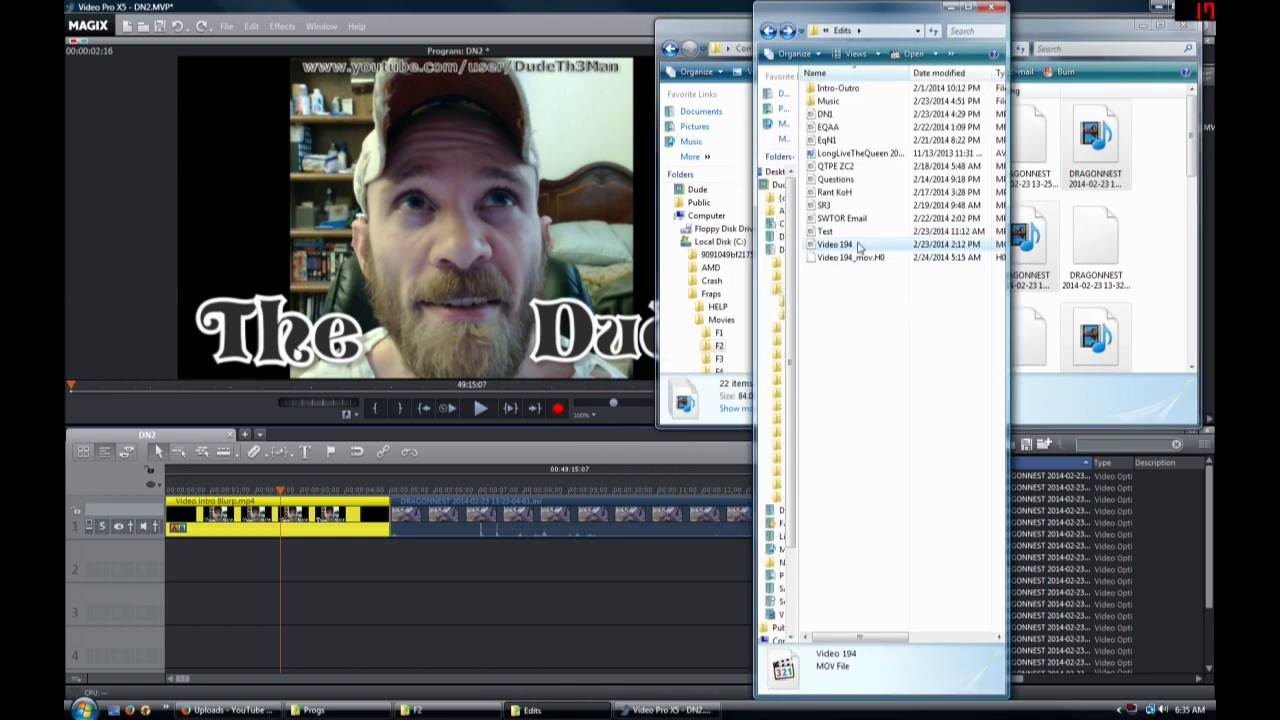
drag(862, 249, 428, 563)
click(951, 7)
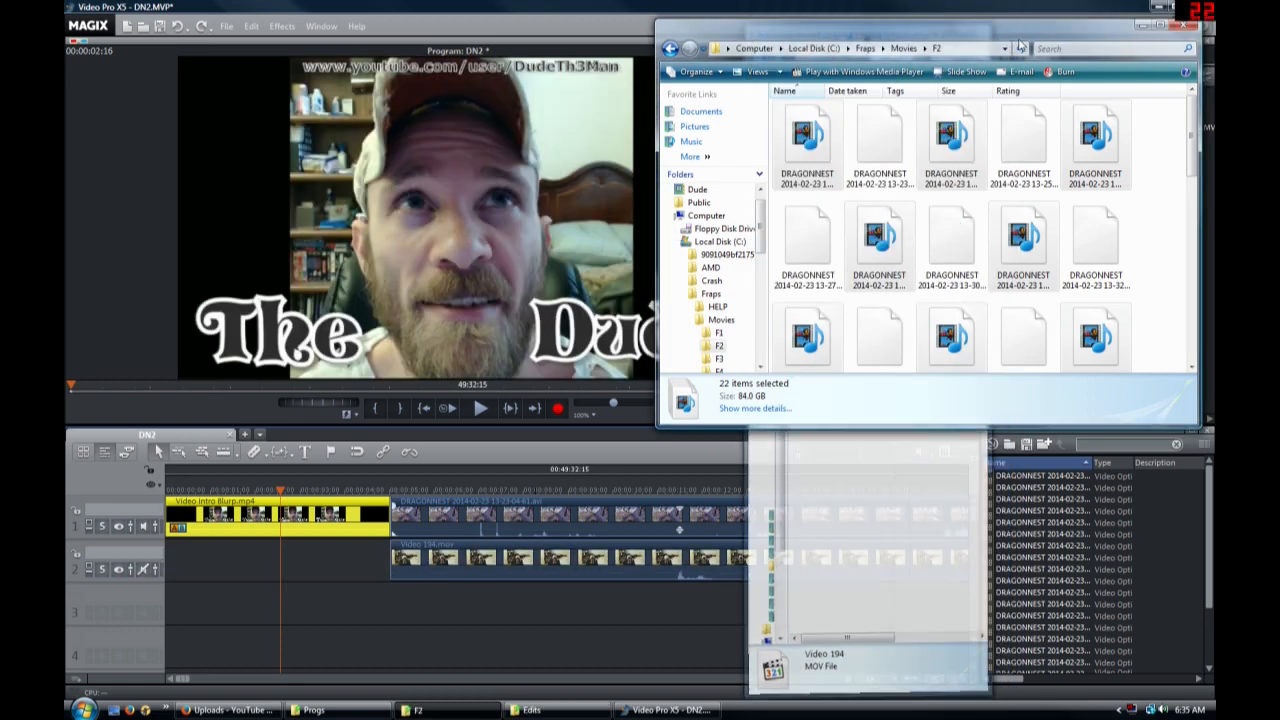
click(1142, 30)
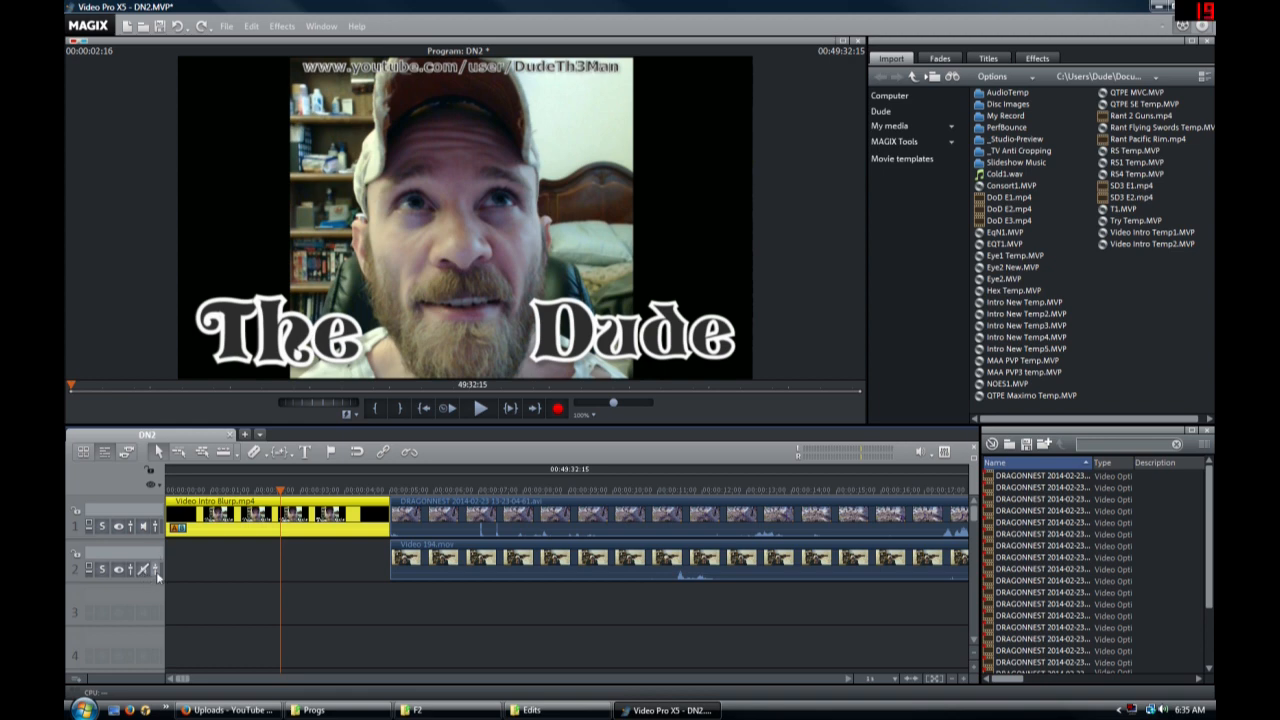
- Compare the first DRAGONNEST clip with the Video 194.mov webcam clip, previewing at about 00:00:10:08
click(680, 572)
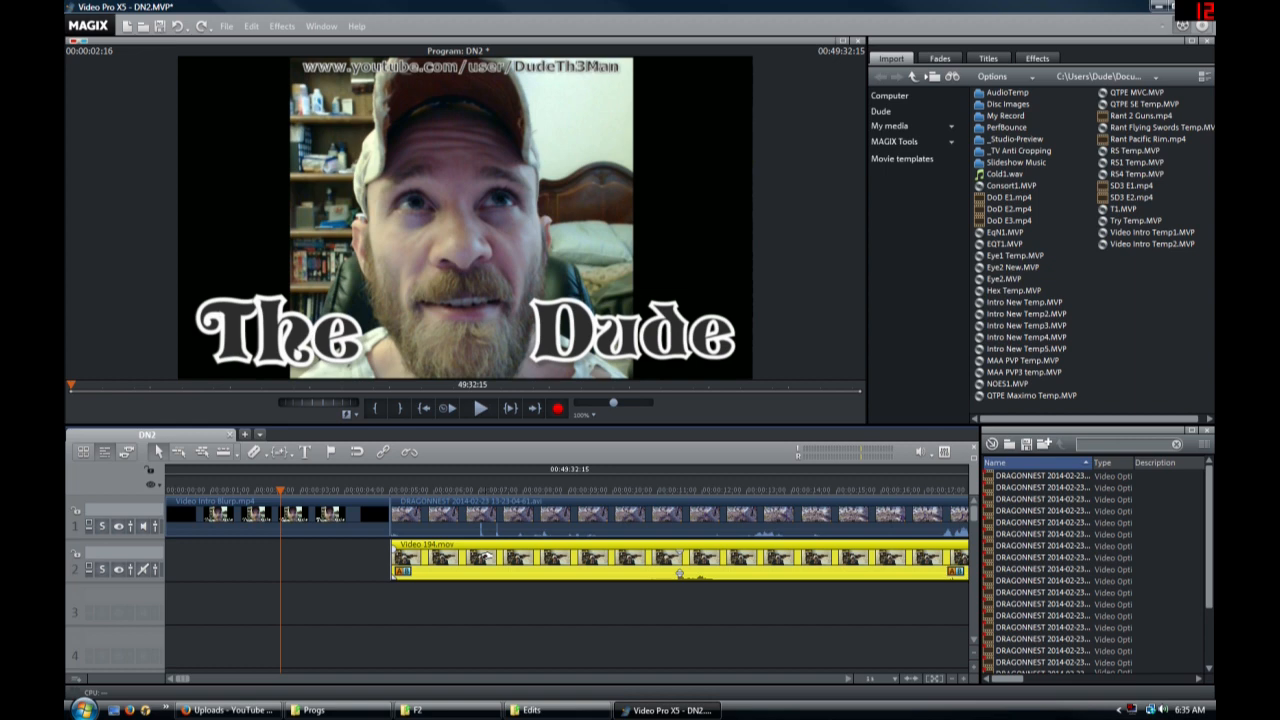
click(484, 514)
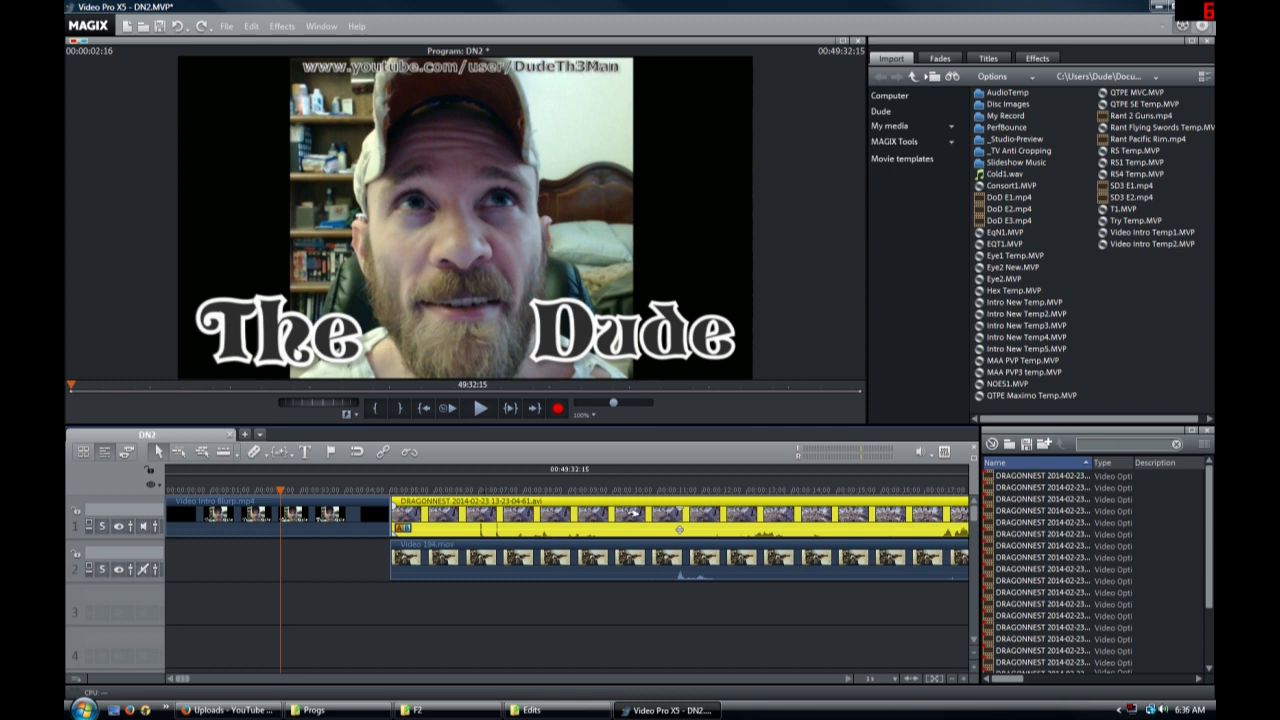
click(600, 565)
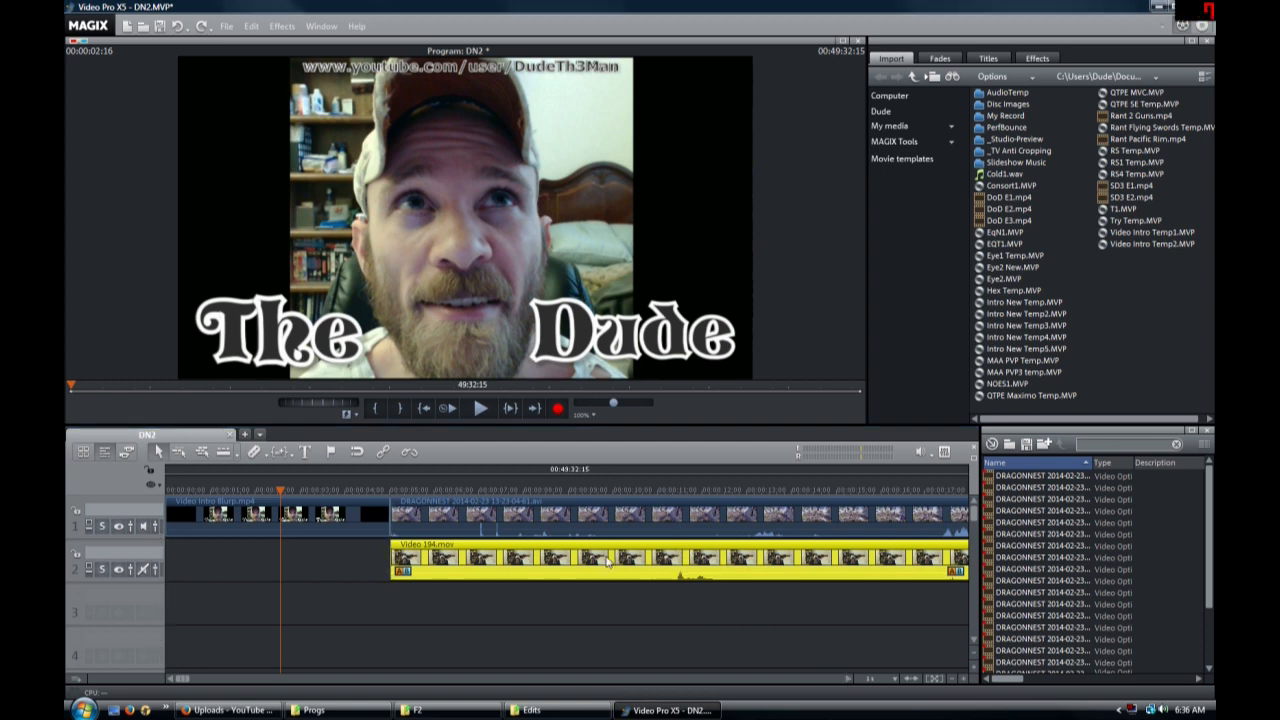
click(626, 491)
click(626, 501)
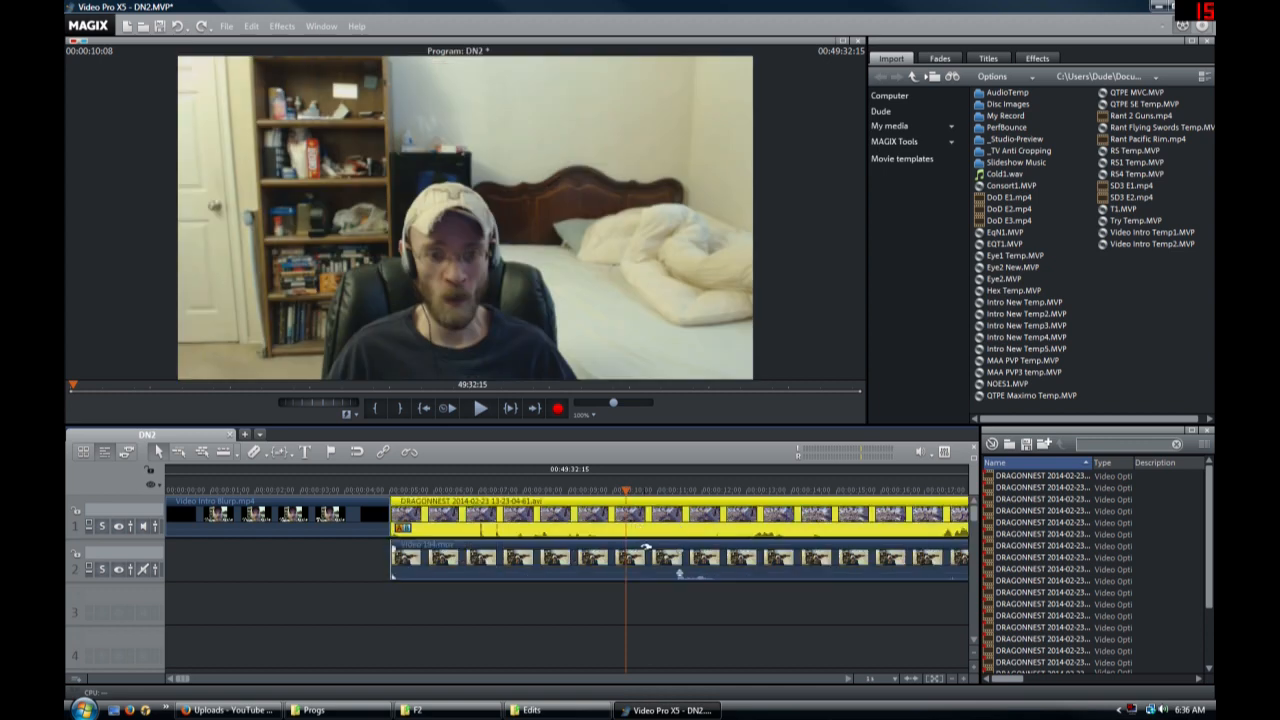
click(646, 547)
- Split Video 194.mov at about 00:00:39:24 and delete the part before the cut
click(953, 679)
click(953, 679)
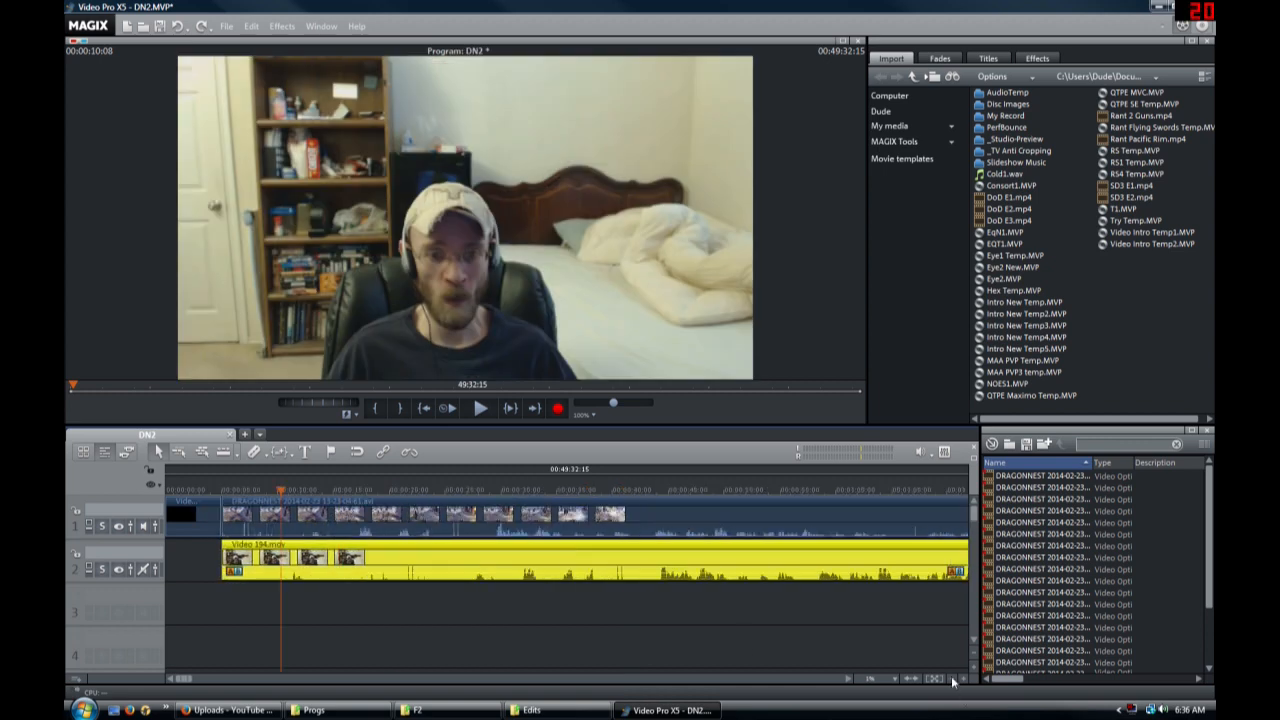
click(953, 679)
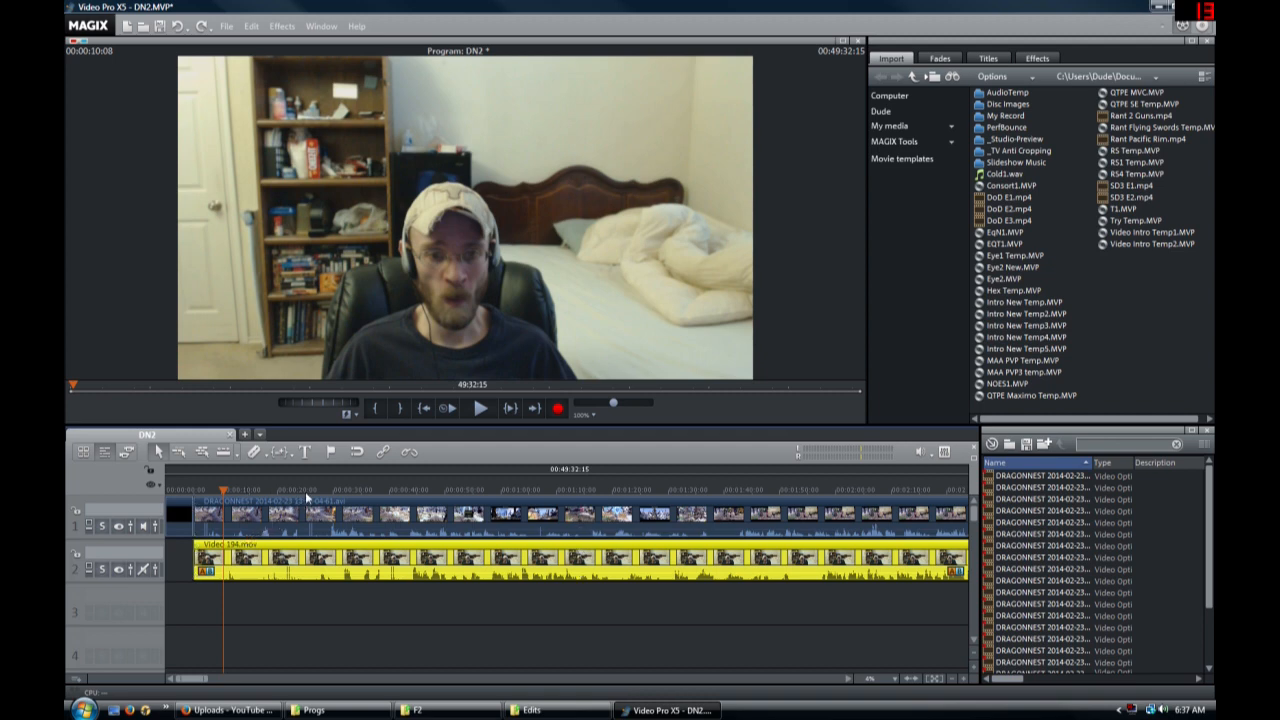
click(386, 489)
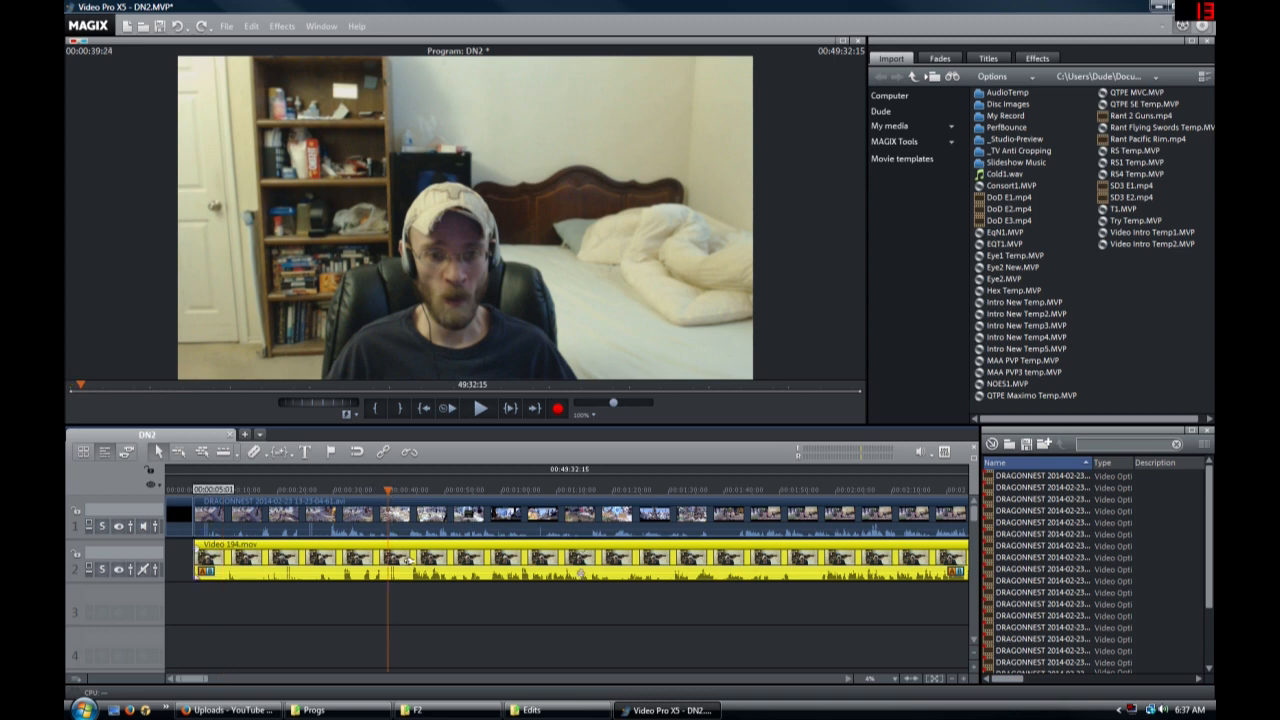
click(254, 452)
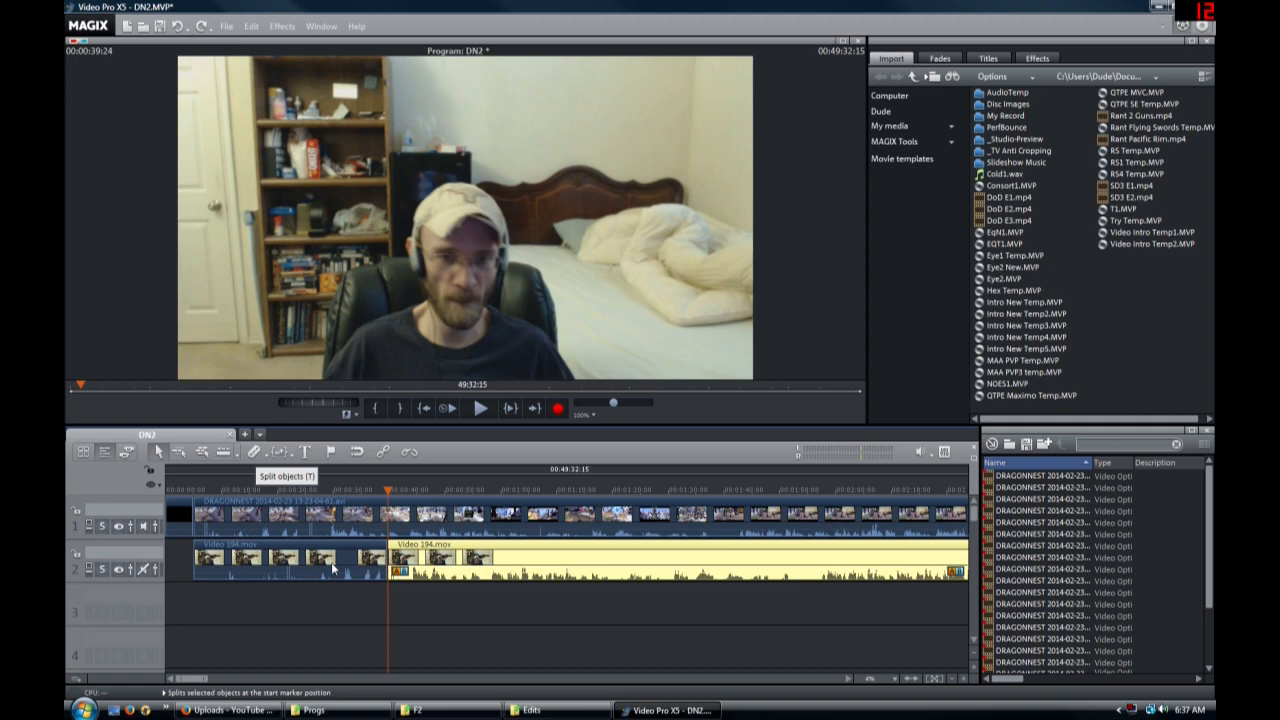
right_click(331, 562)
click(374, 531)
- Shift Video 194.mov earlier on track 2 to line up its audio spikes with the DRAGONNEST clip near 00:00:26:04
drag(485, 579, 410, 569)
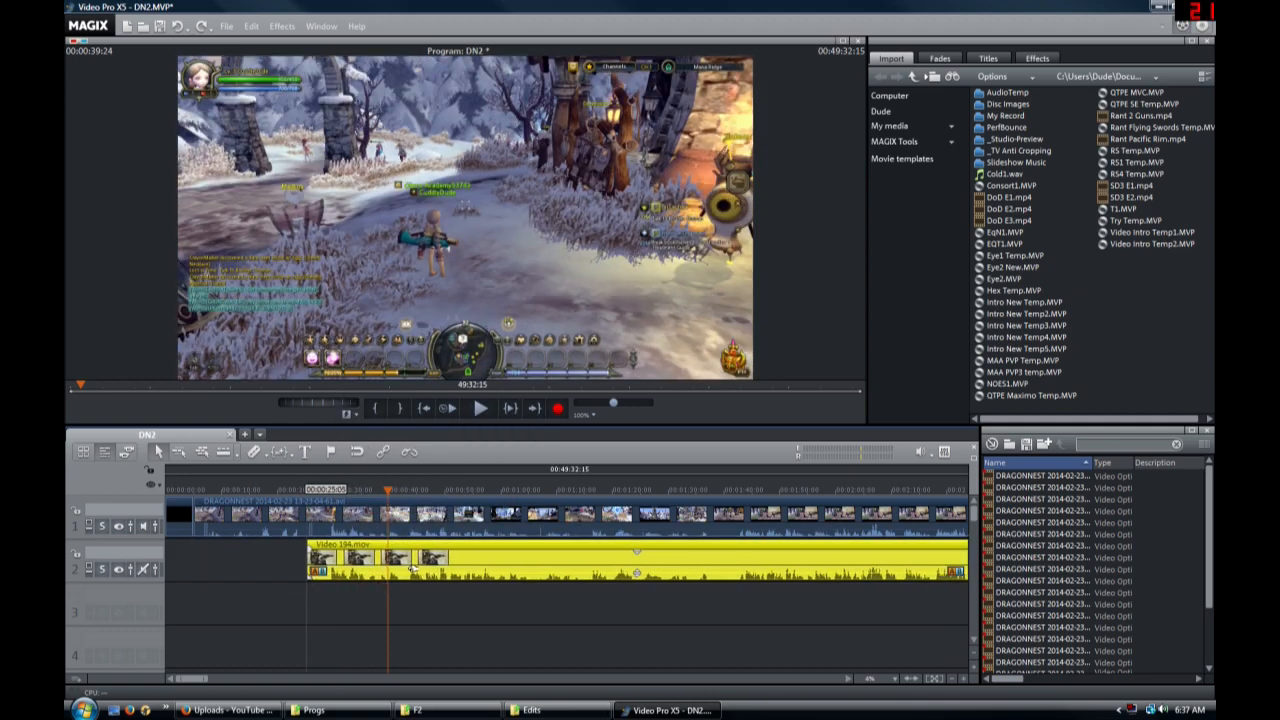
click(311, 492)
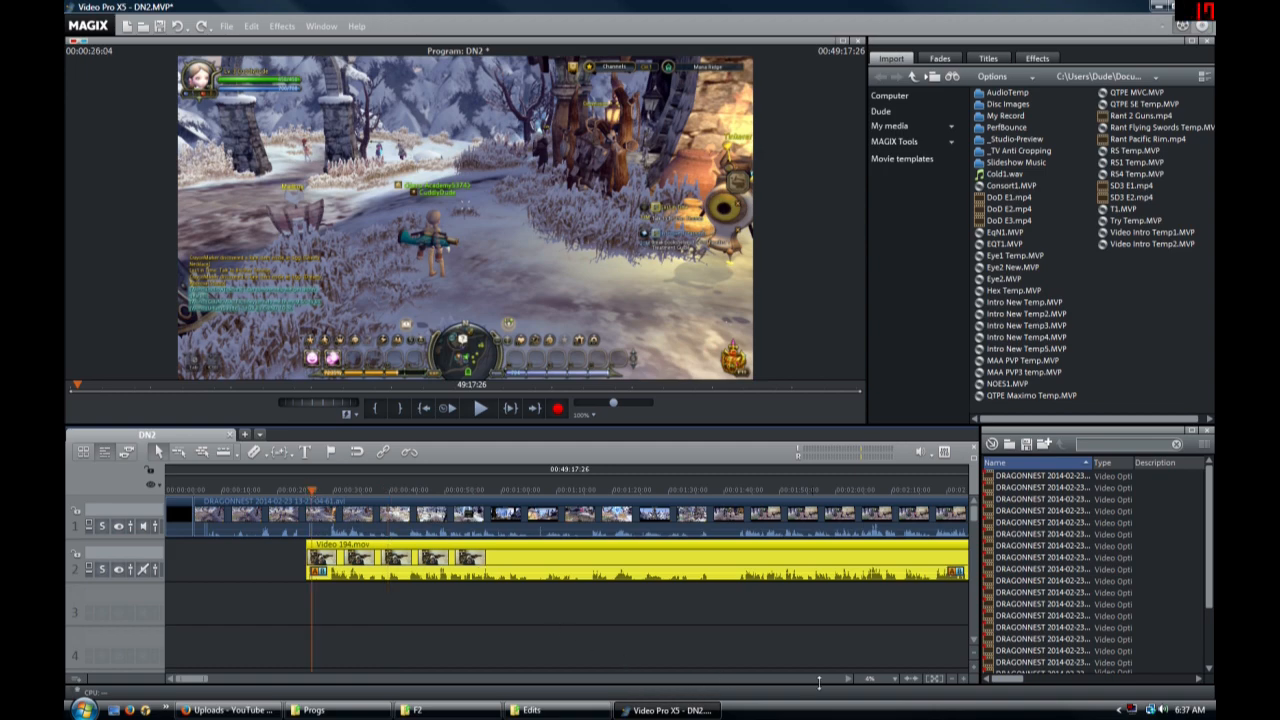
click(880, 678)
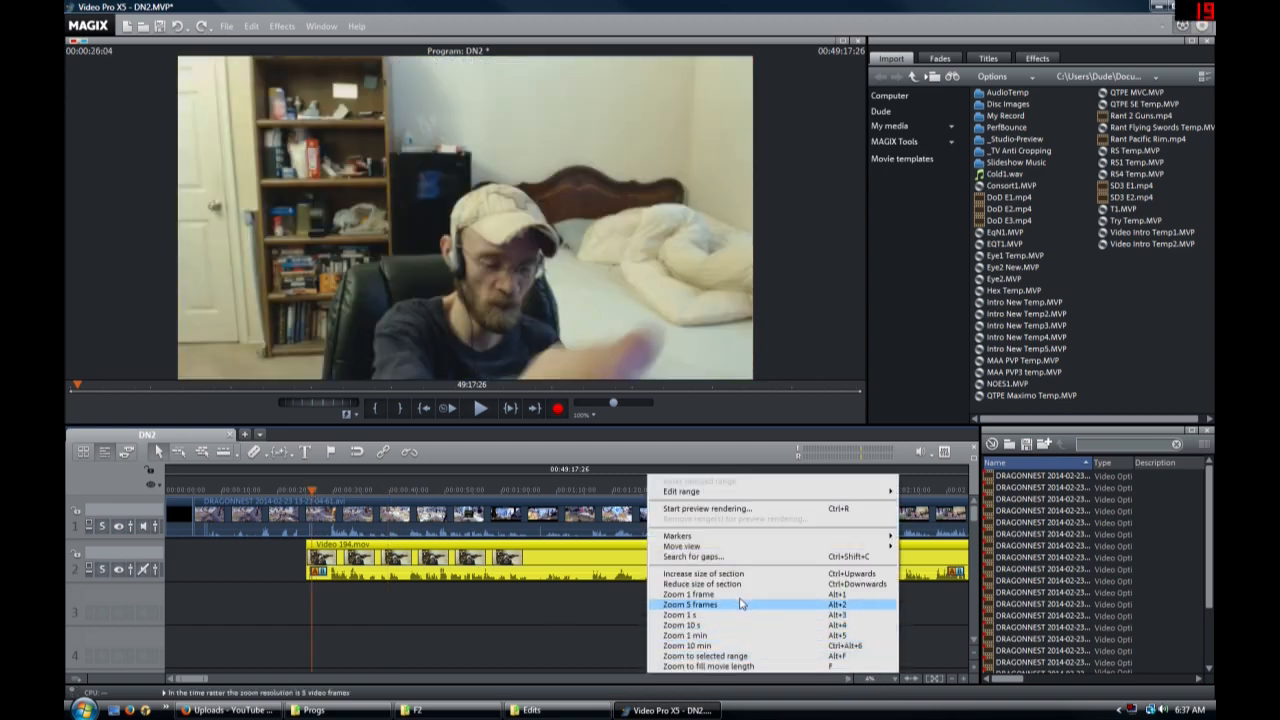
click(740, 604)
drag(639, 576, 556, 576)
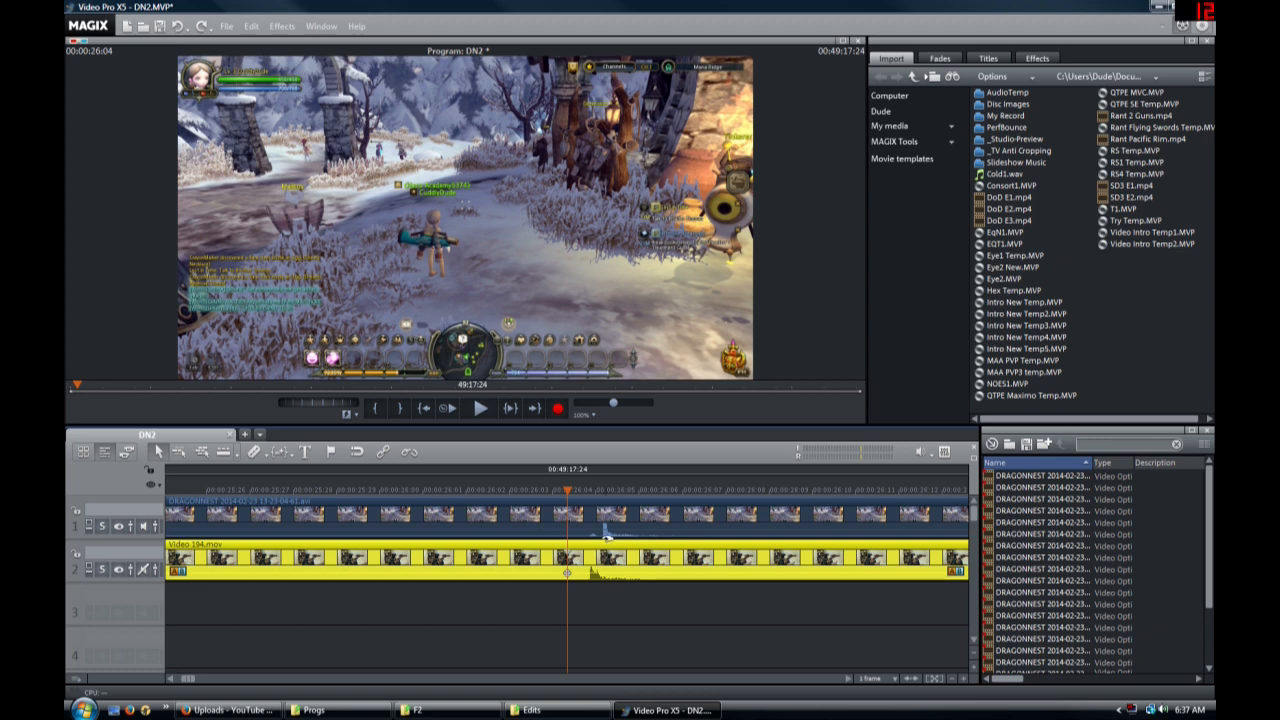
- Check the alignment of the two tracks' audio waveforms from the sync spikes to about 00:00:29:20
click(950, 680)
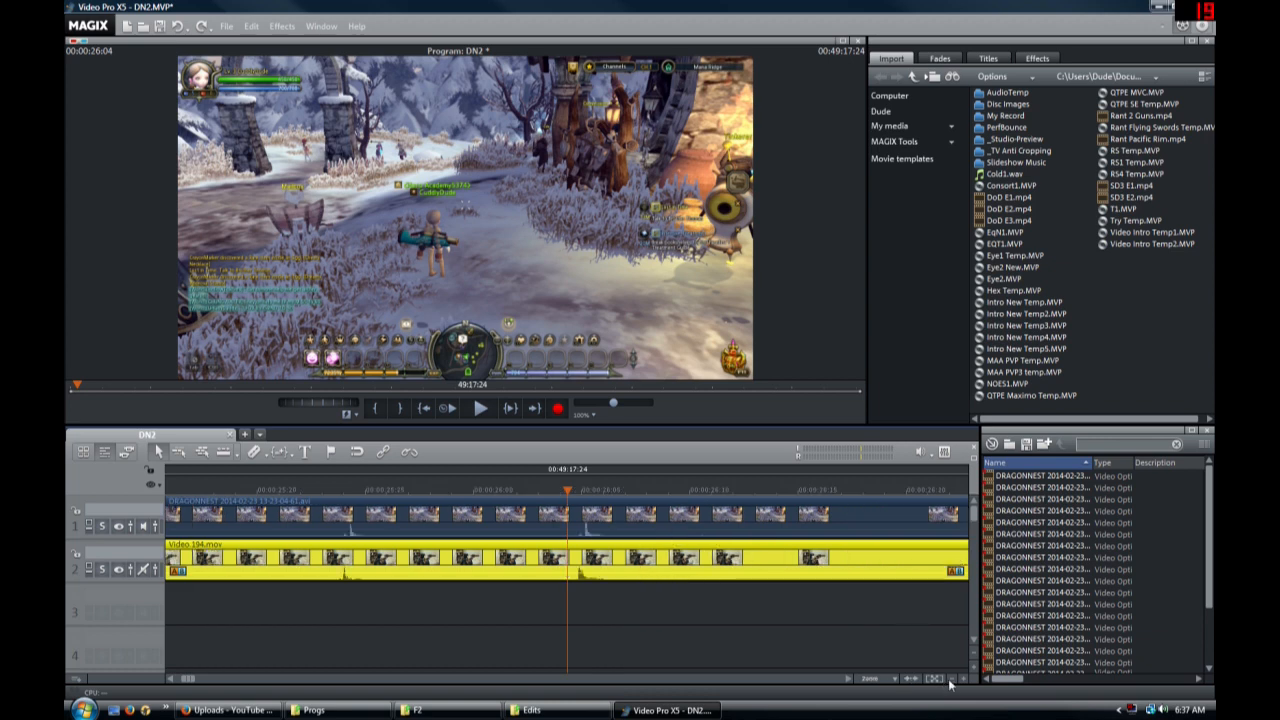
click(950, 680)
click(950, 680)
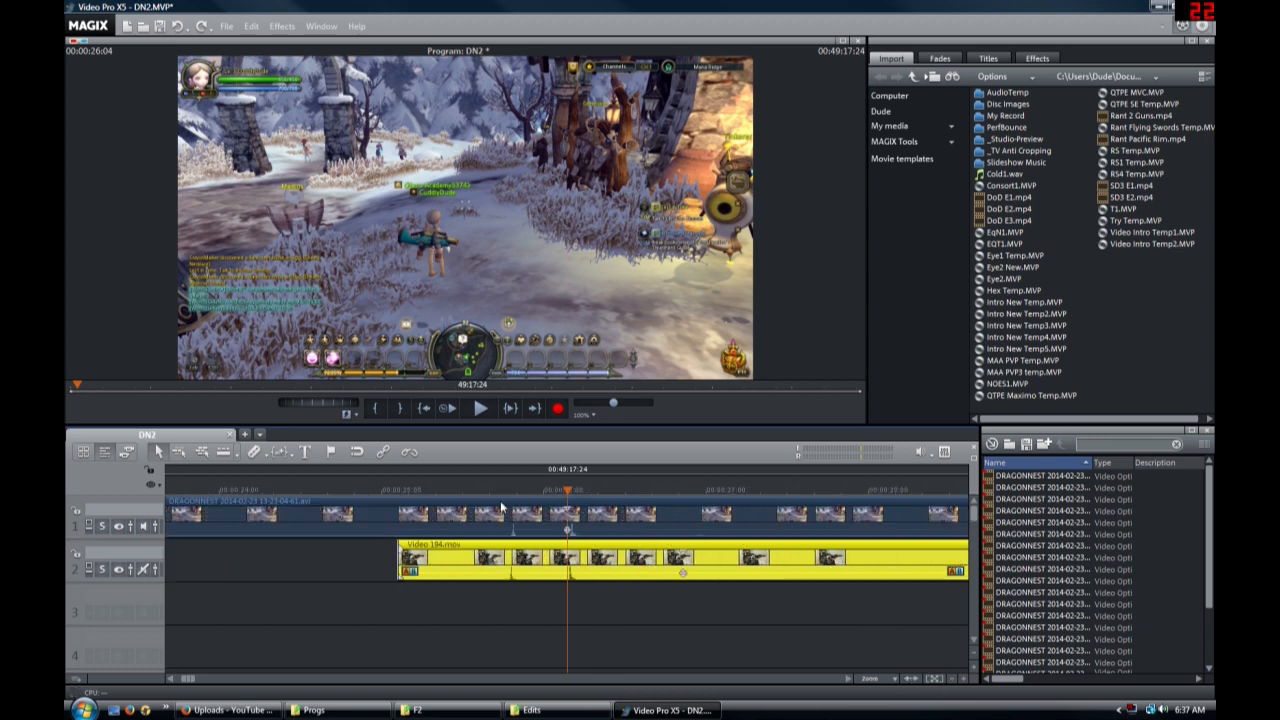
click(951, 679)
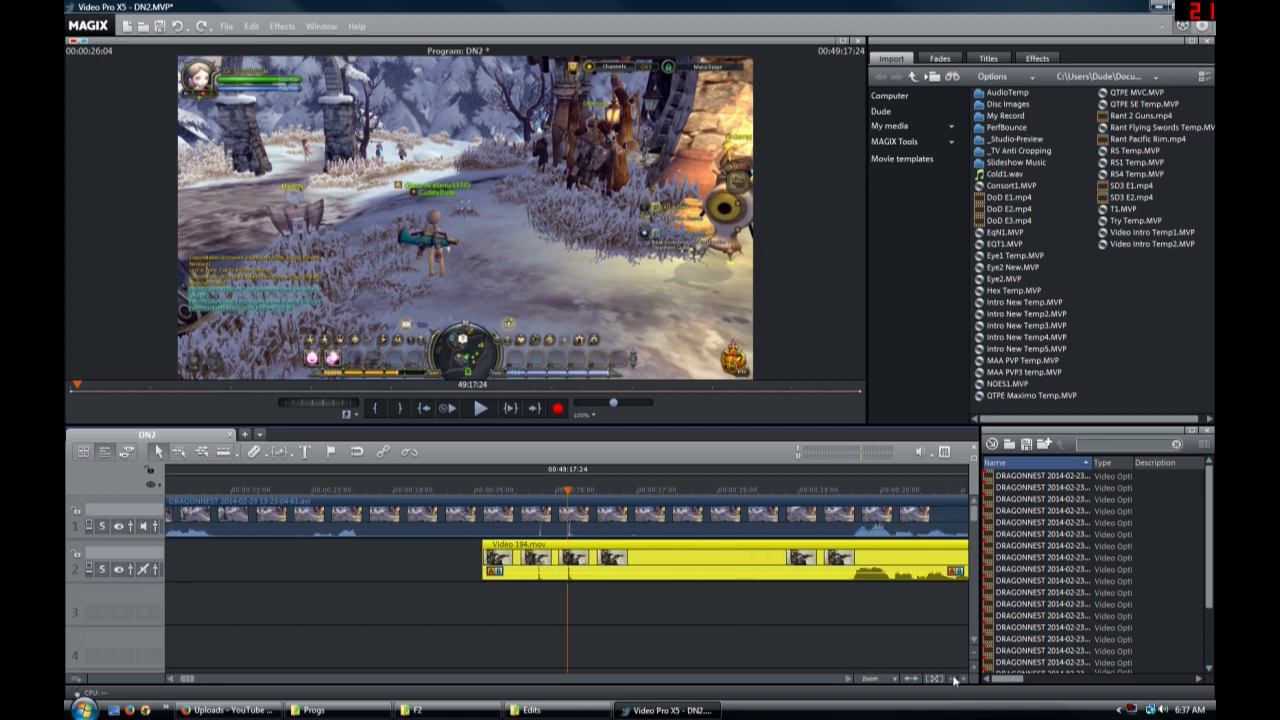
click(951, 679)
click(705, 489)
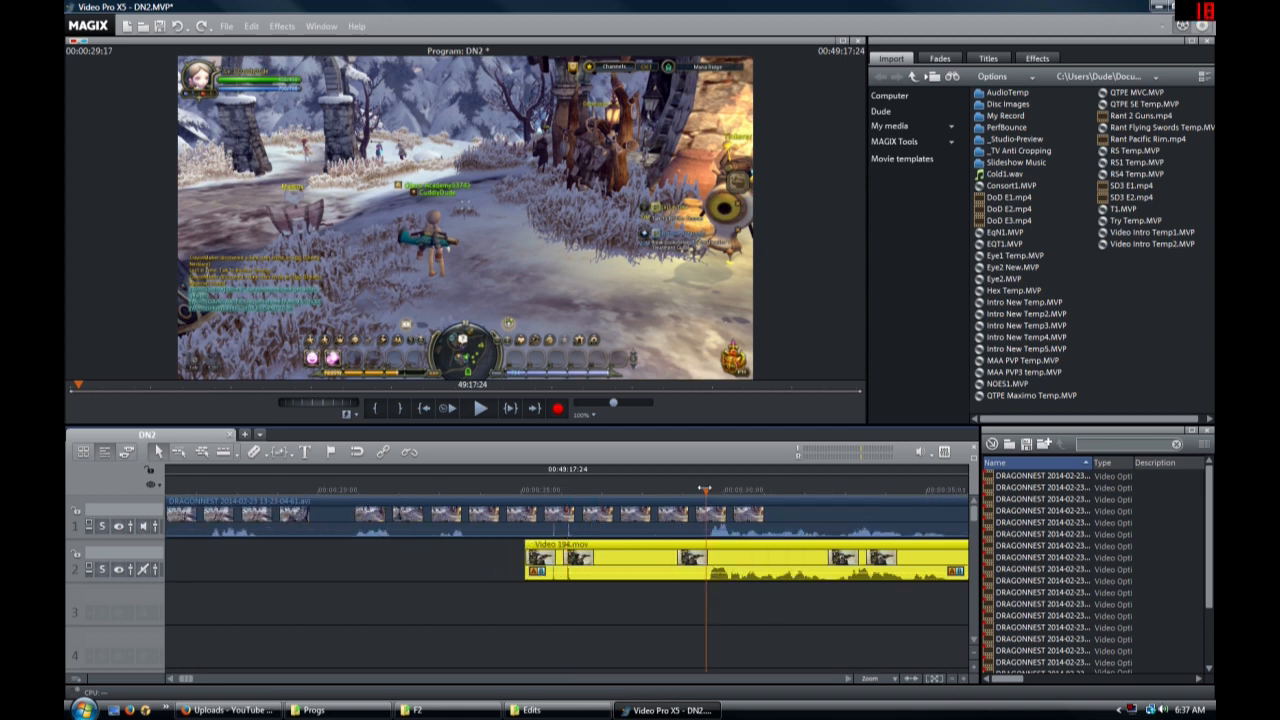
drag(706, 490, 710, 491)
click(872, 681)
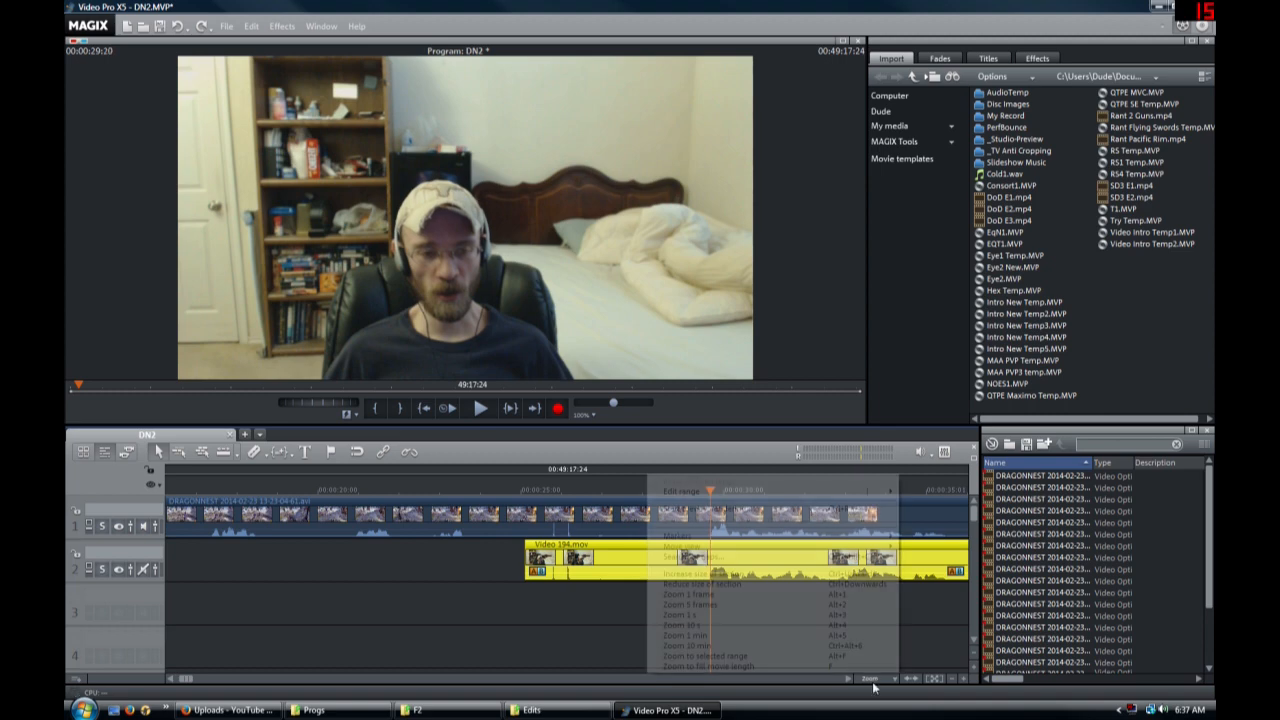
click(720, 612)
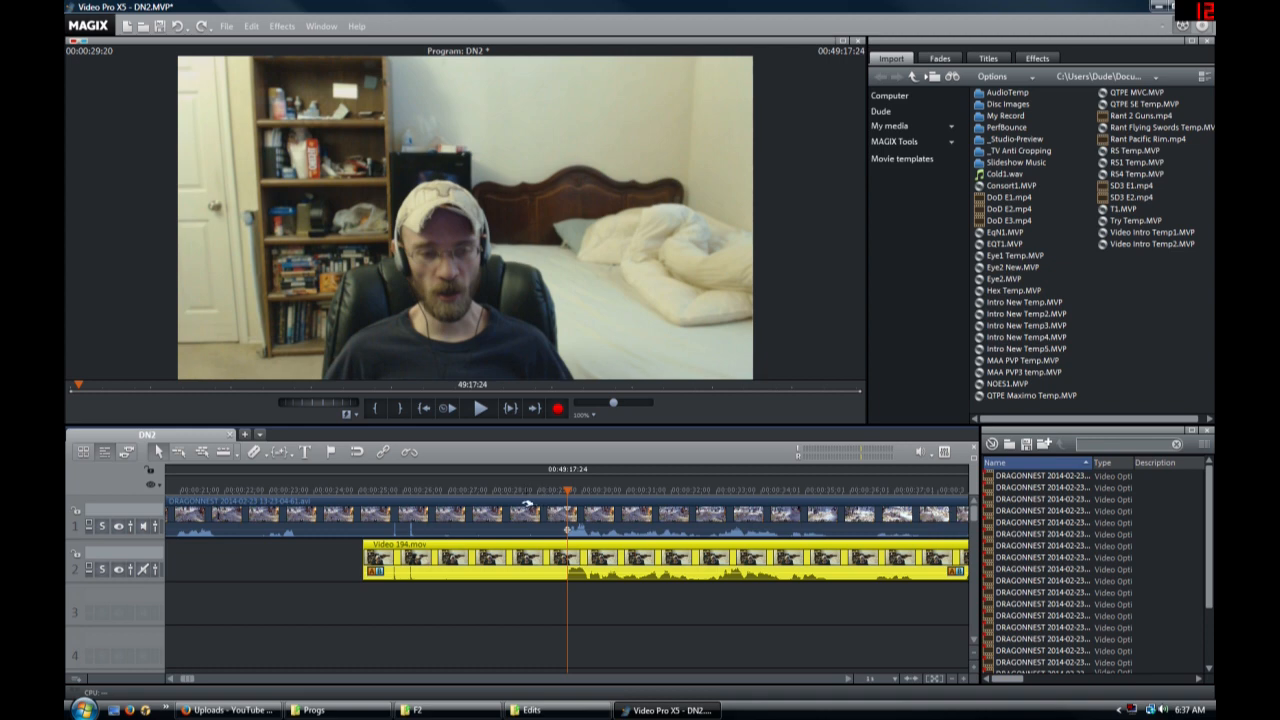
- Split the DRAGONNEST clip and Video 194.mov at 00:00:27:25 and delete both segments between the intro and the cut
click(485, 490)
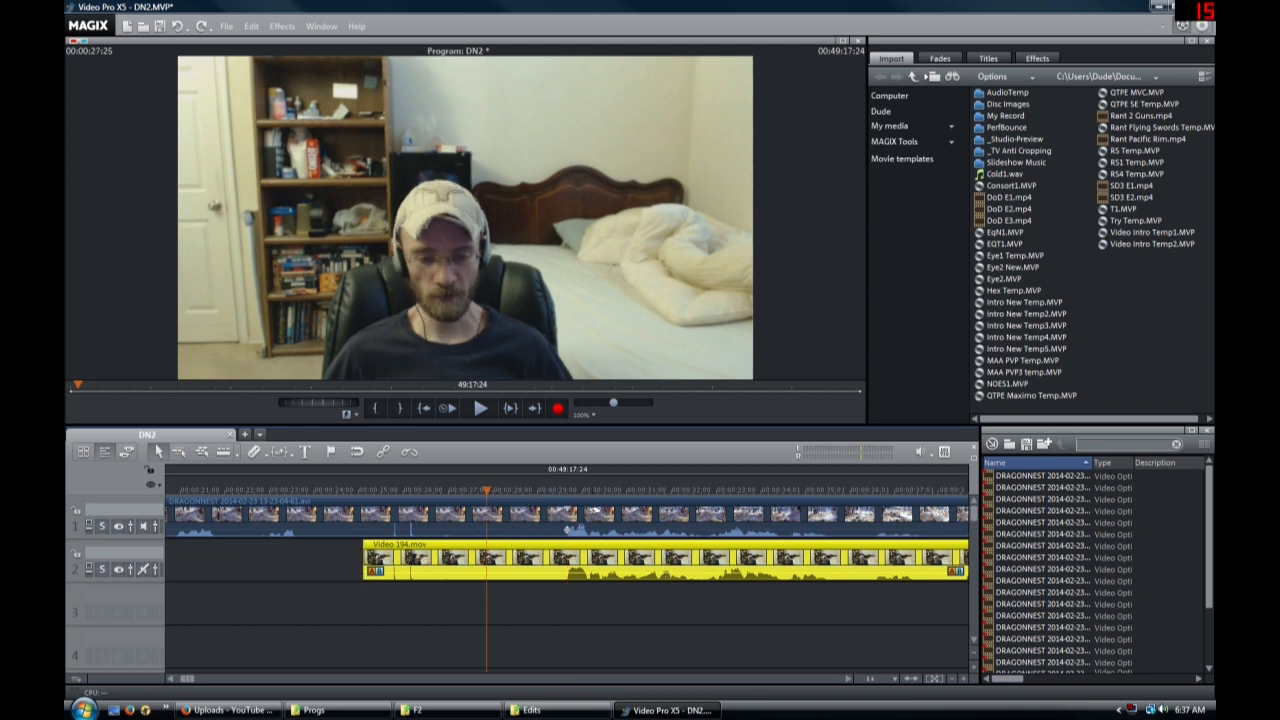
click(474, 513)
click(253, 453)
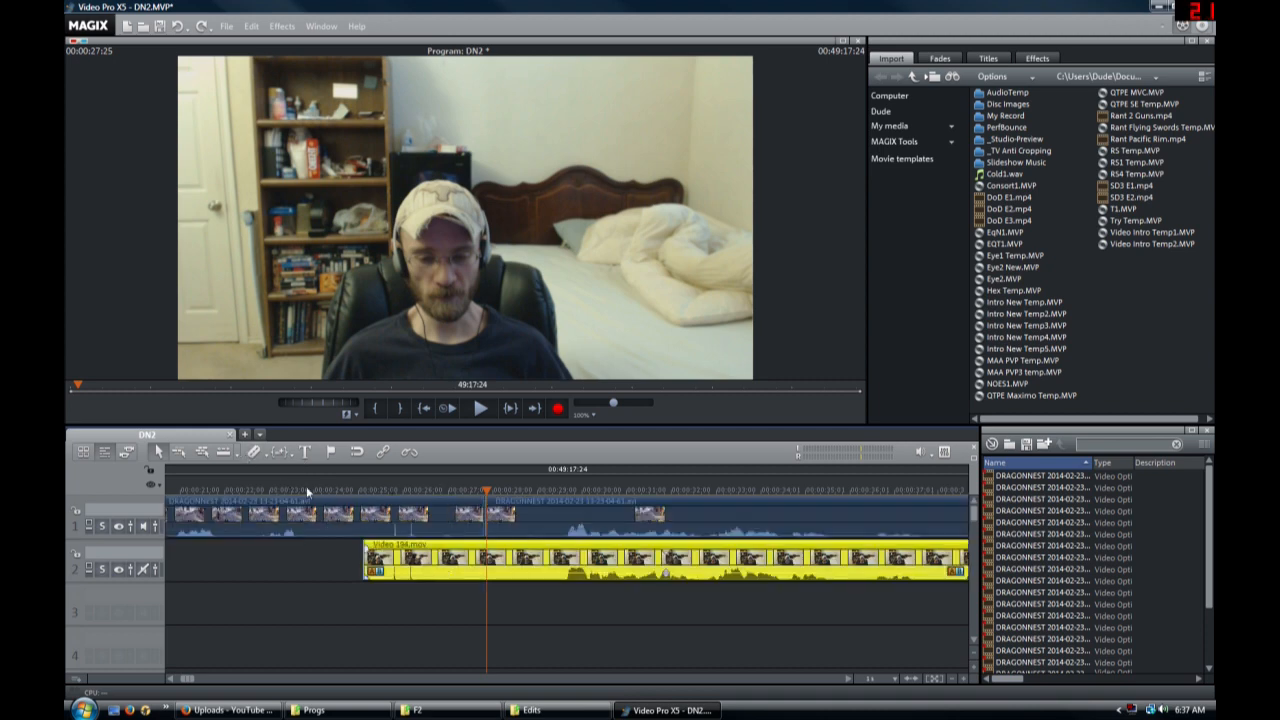
click(253, 453)
click(437, 563)
right_click(447, 522)
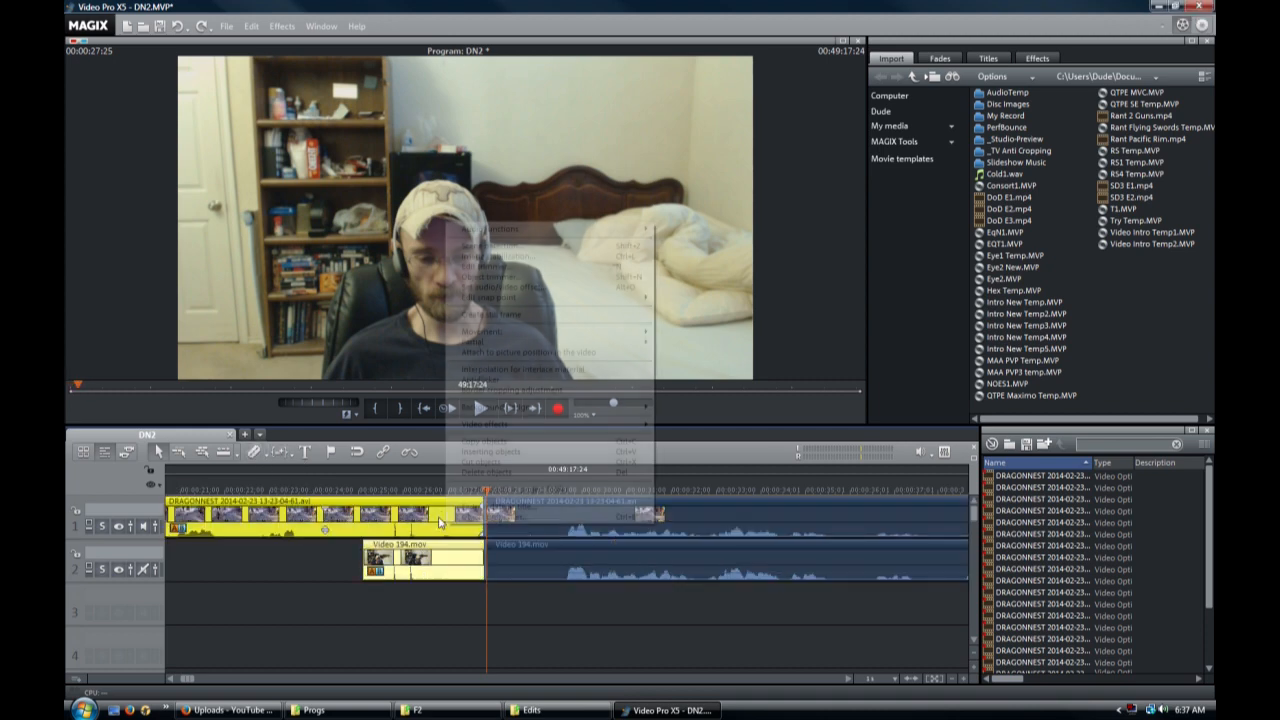
click(482, 472)
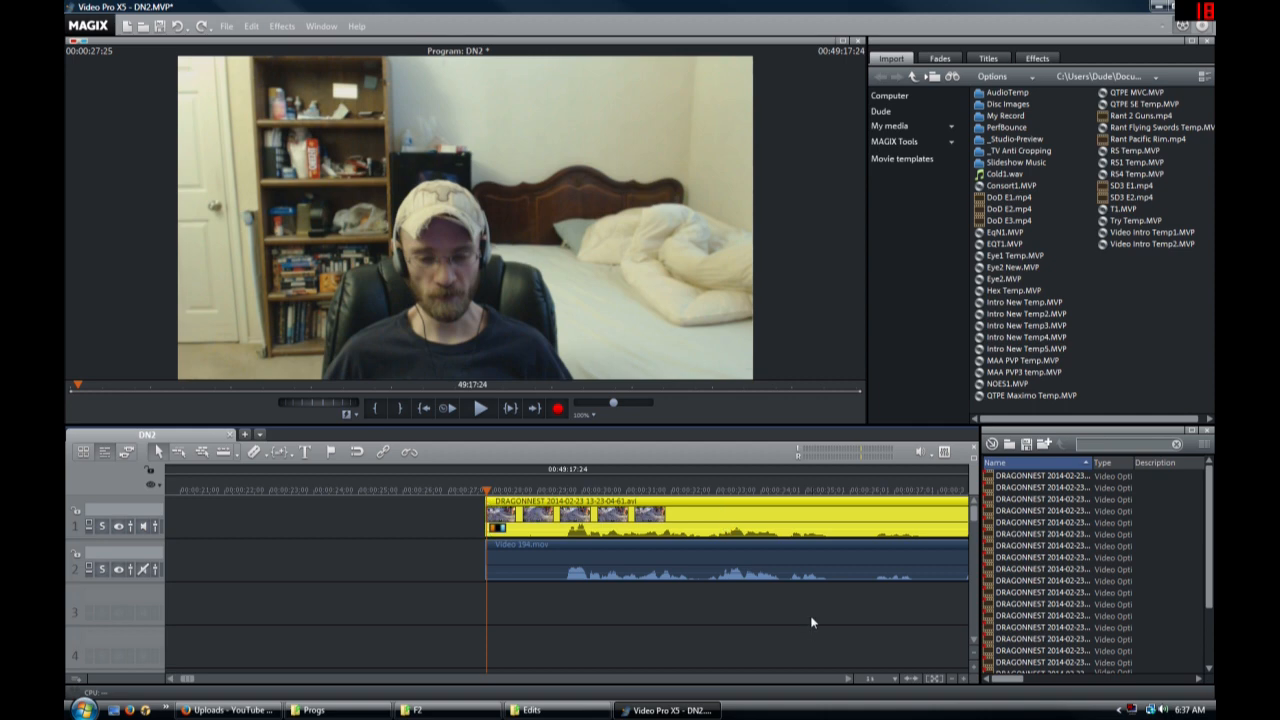
- Move all the DRAGONNEST clips together with Video 194.mov earlier so they start right at the intro's end
click(772, 580)
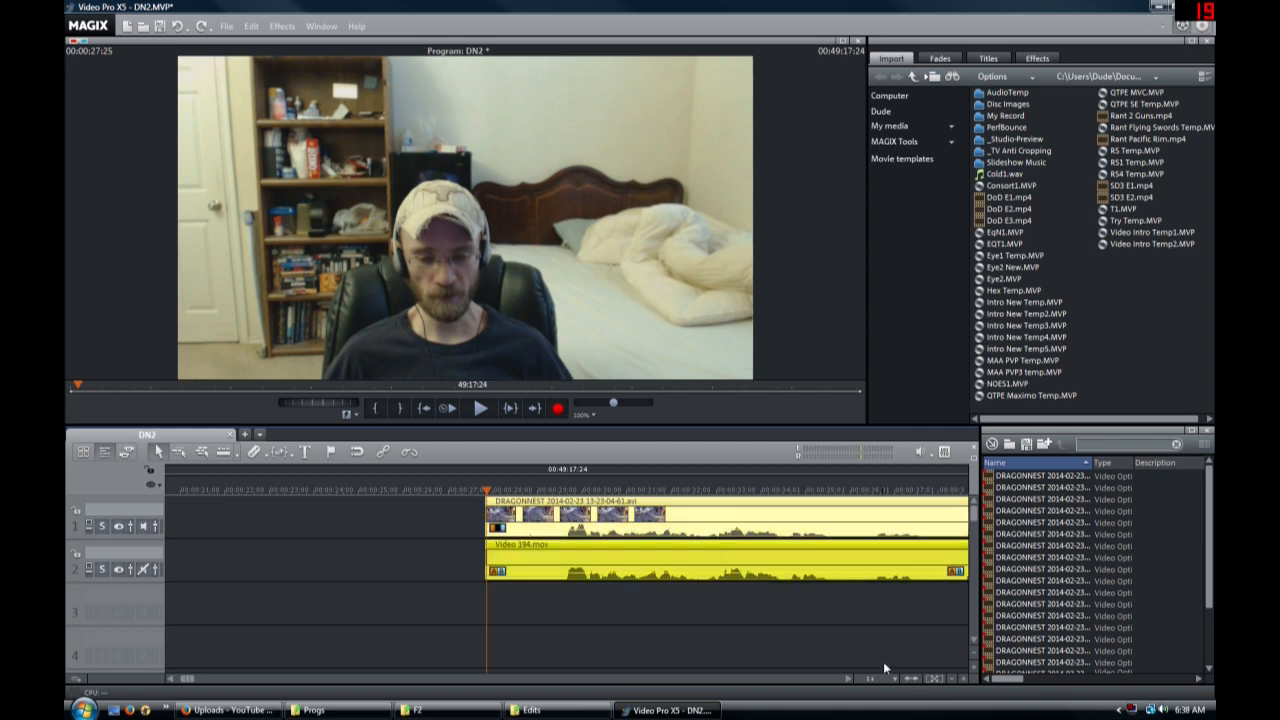
click(934, 679)
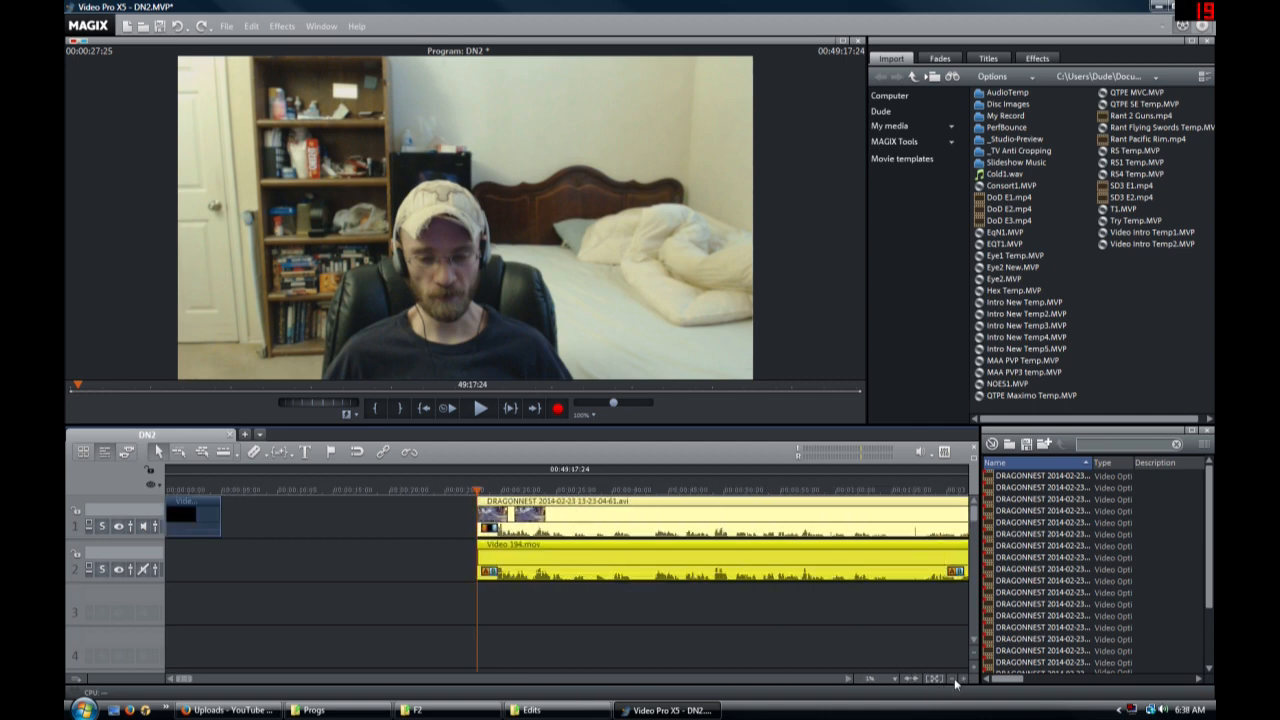
mouse_move(534, 494)
mouse_down()
mouse_move(331, 530)
mouse_move(360, 522)
mouse_move(323, 518)
mouse_up()
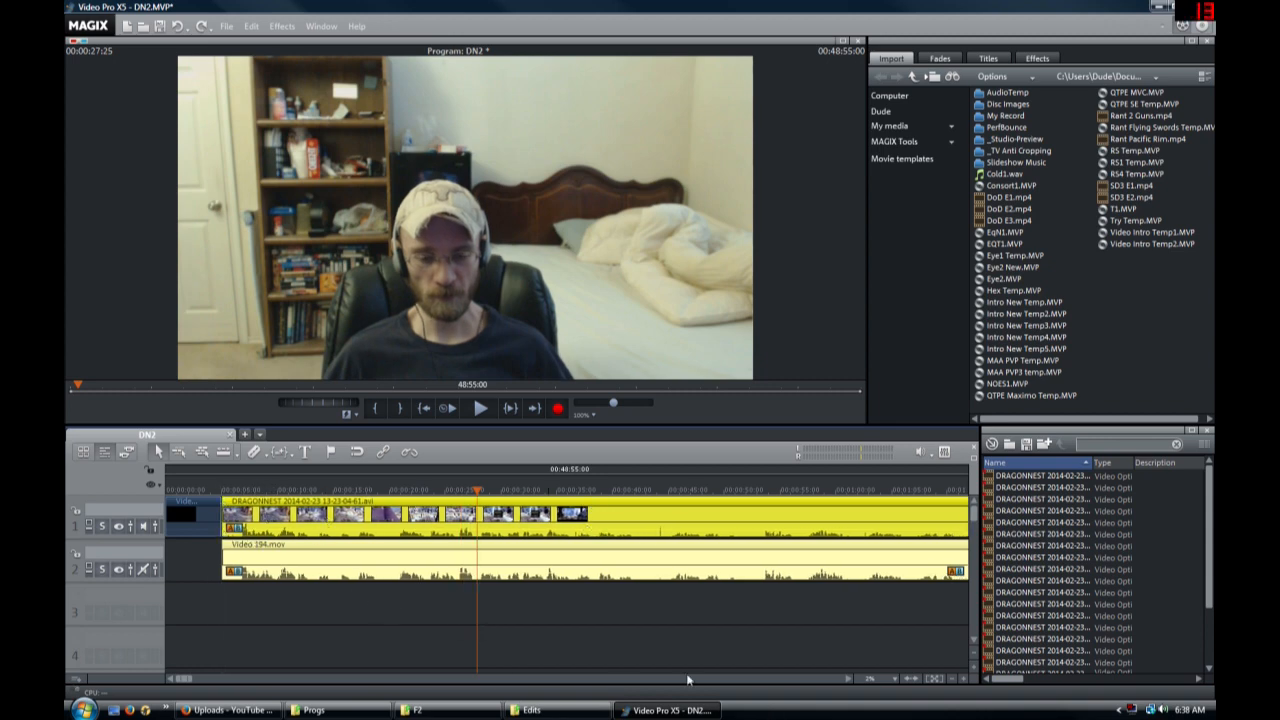
click(908, 678)
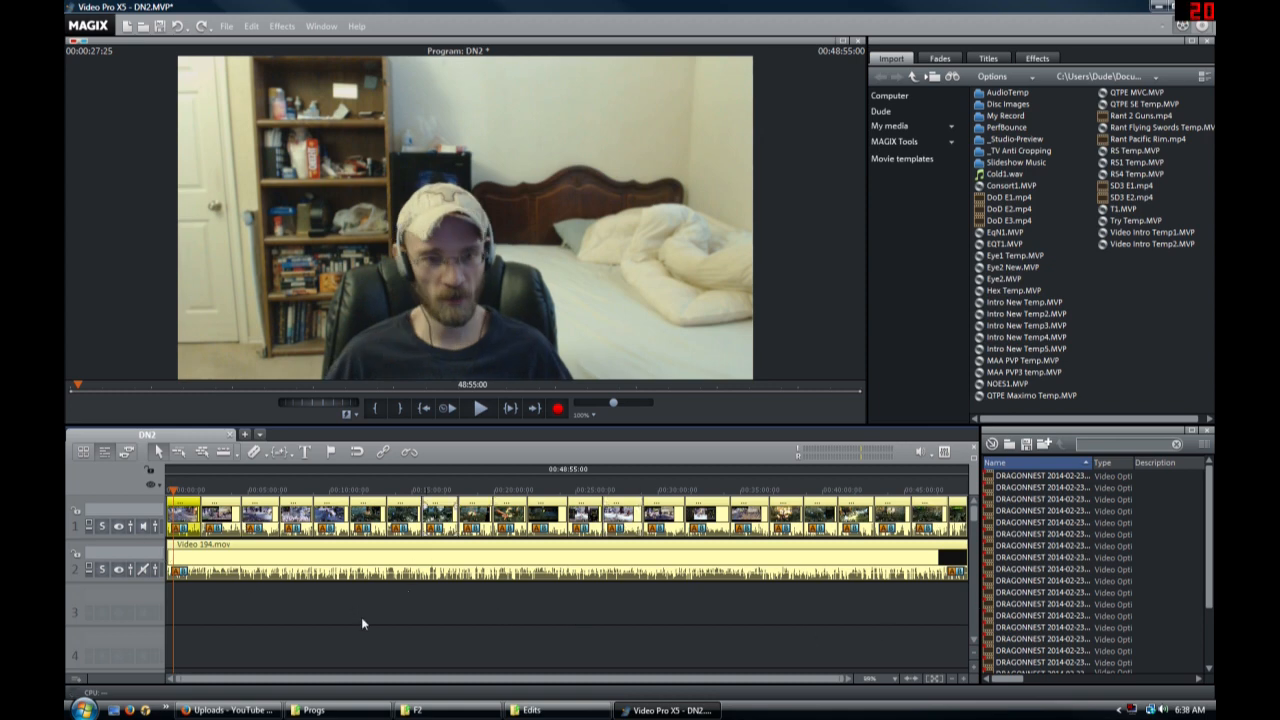
- Split Video 194.mov at 00:48:52:12, where the last DRAGONNEST clip ends, and delete the leftover webcam segment after the cut
click(507, 658)
click(963, 487)
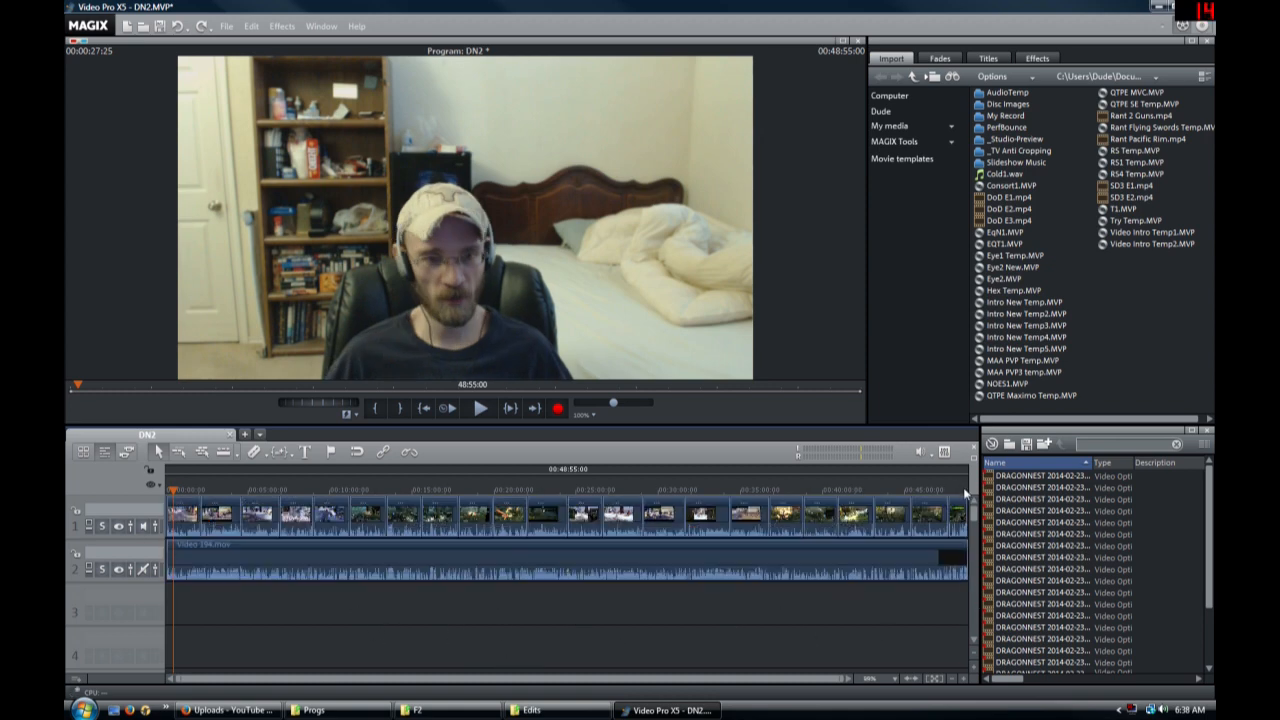
click(962, 679)
click(962, 679)
click(962, 679)
click(962, 679)
click(962, 679)
click(962, 679)
click(962, 679)
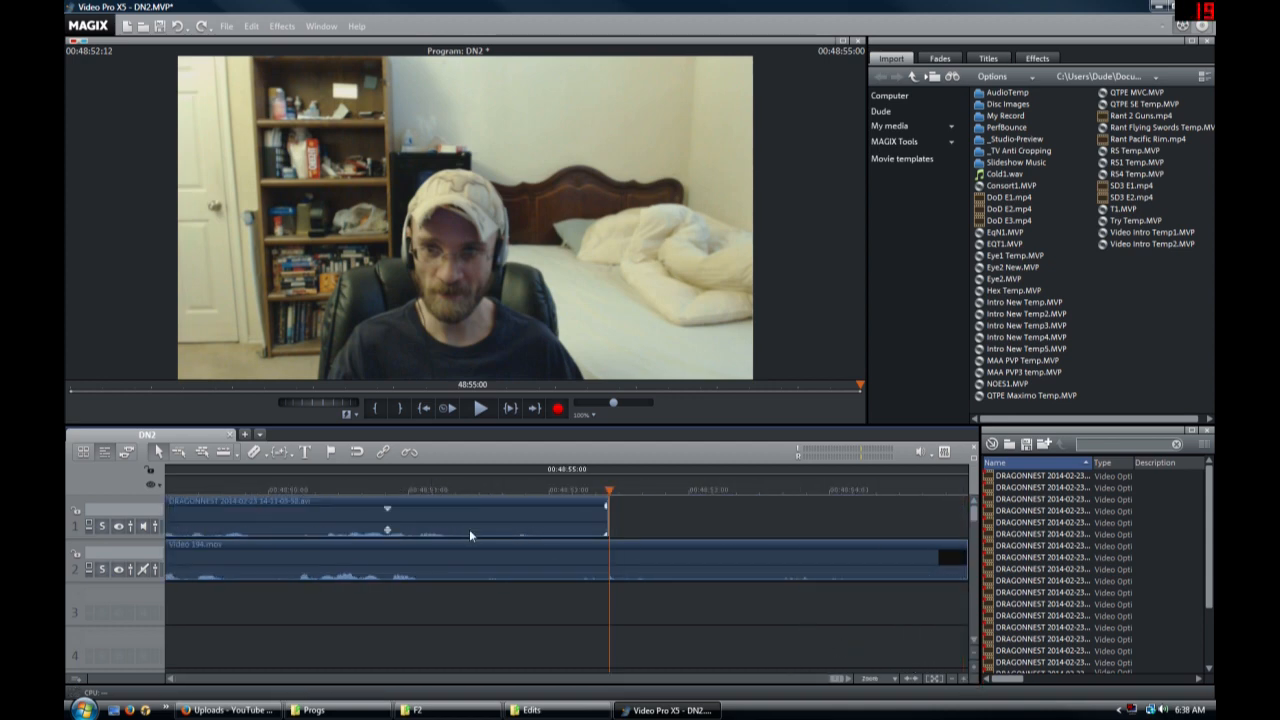
click(643, 559)
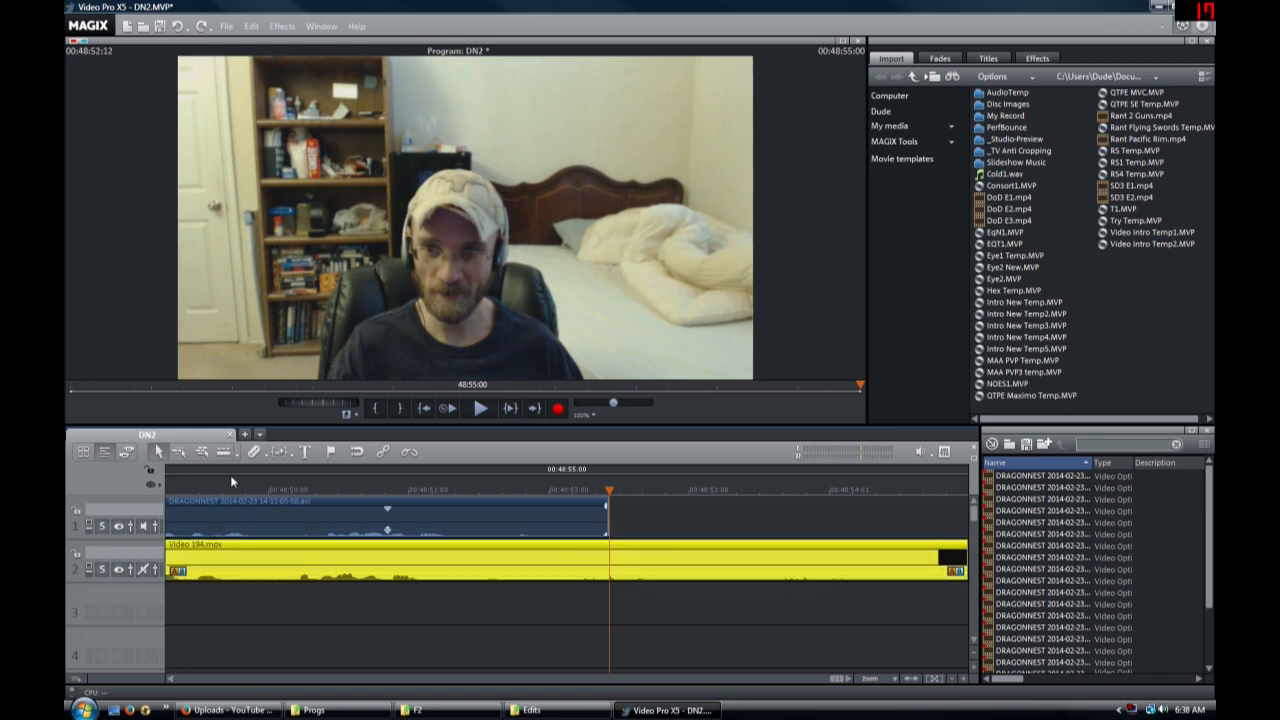
click(254, 451)
right_click(658, 557)
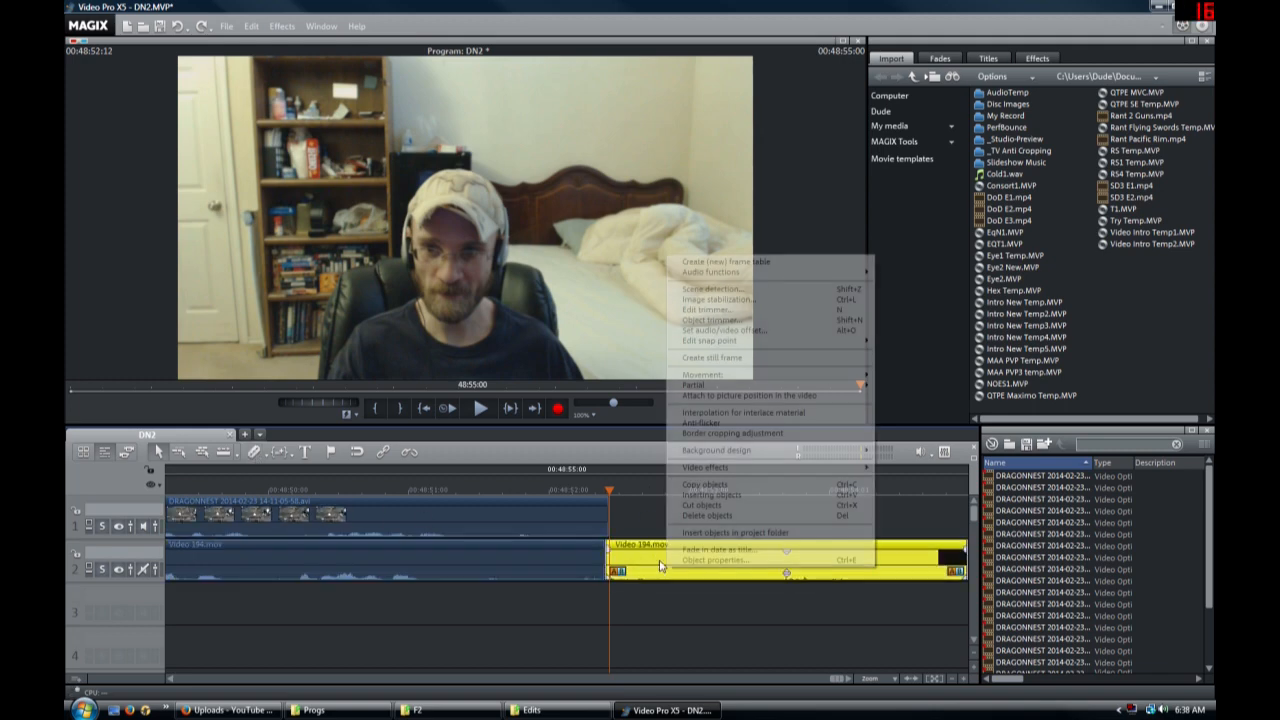
click(757, 494)
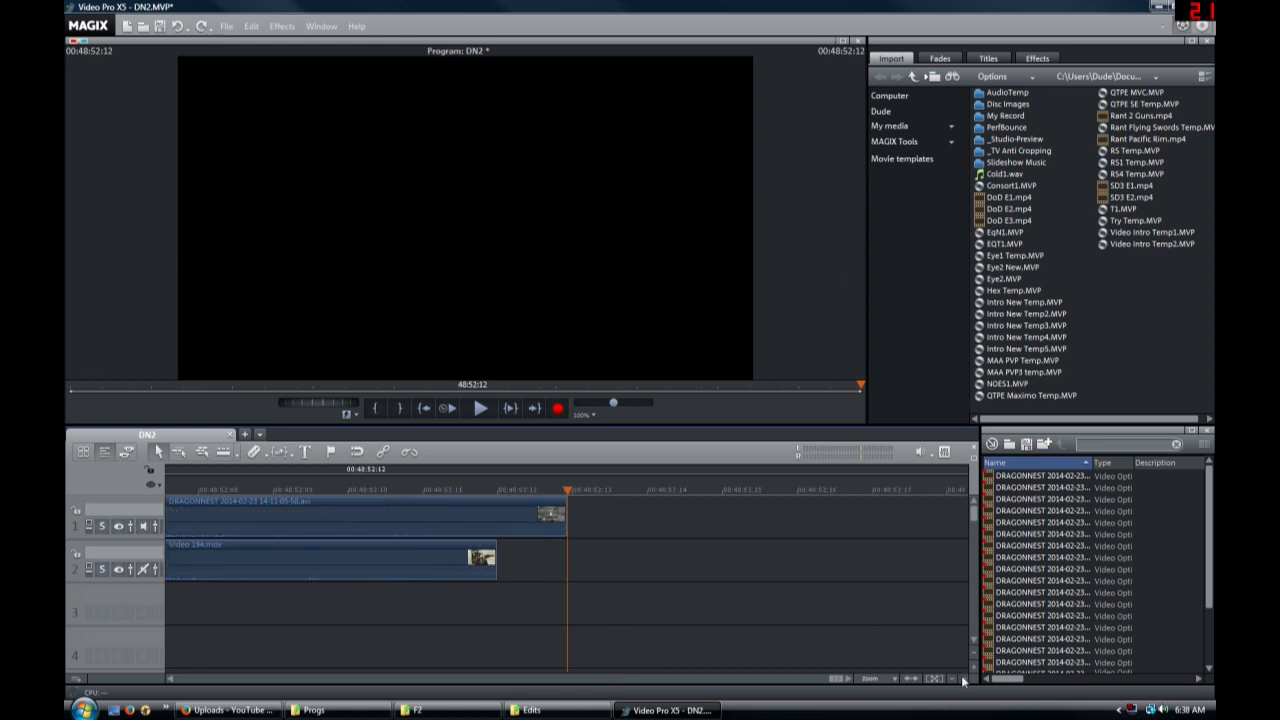
- Split the last DRAGONNEST clip exactly at the end of Video 194.mov and delete the leftover piece
click(290, 490)
click(368, 526)
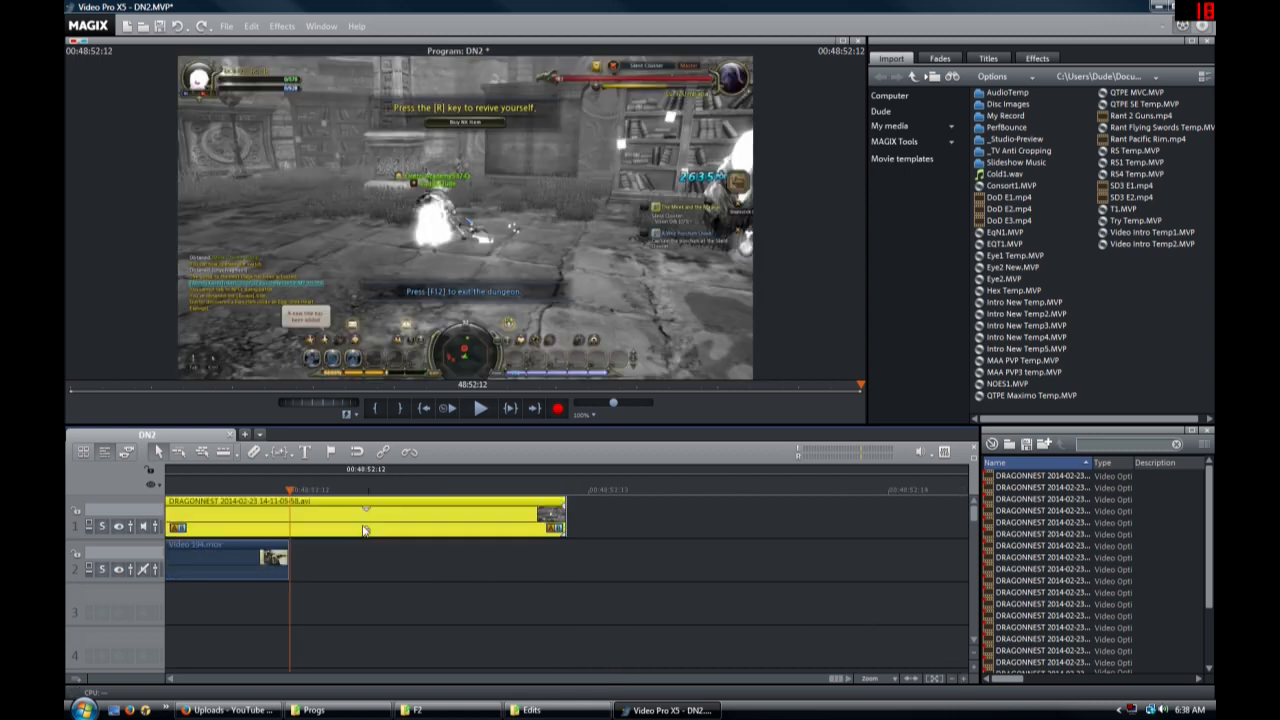
click(254, 451)
right_click(395, 520)
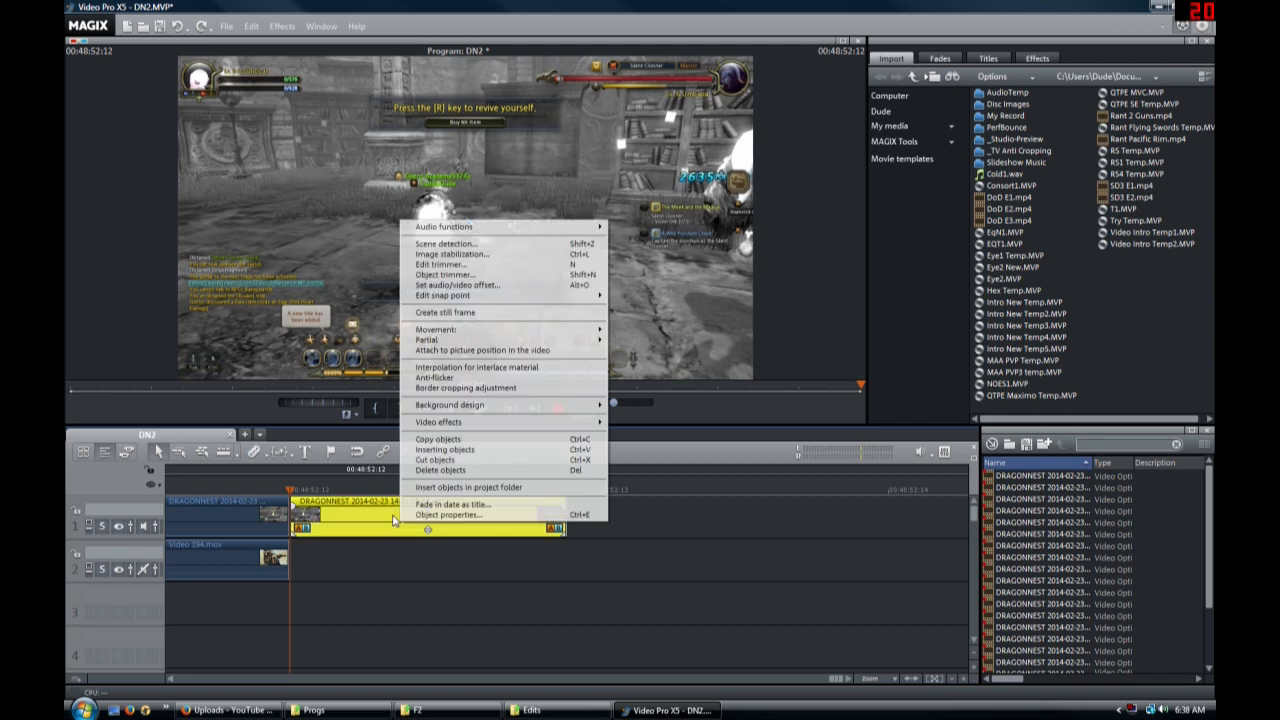
click(440, 470)
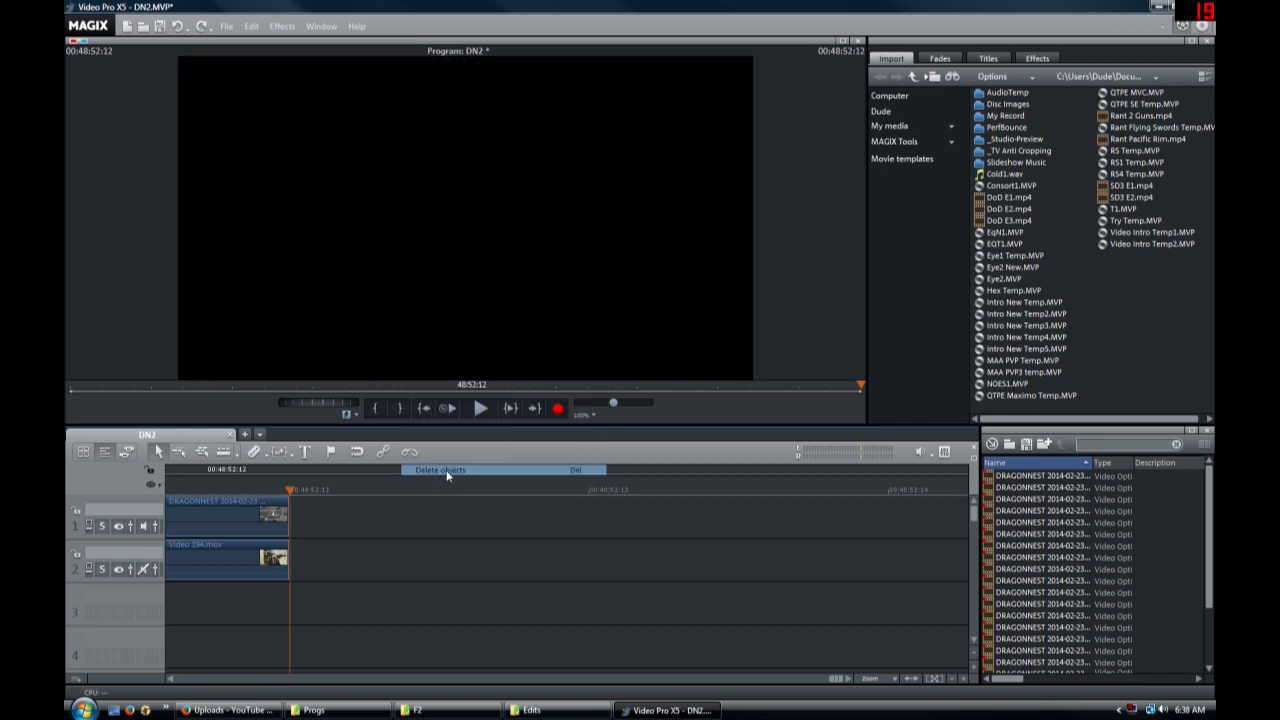
- Set the Section effect of Video 194.mov to free proportions, previewing the clip at 00:00:13:09
click(948, 681)
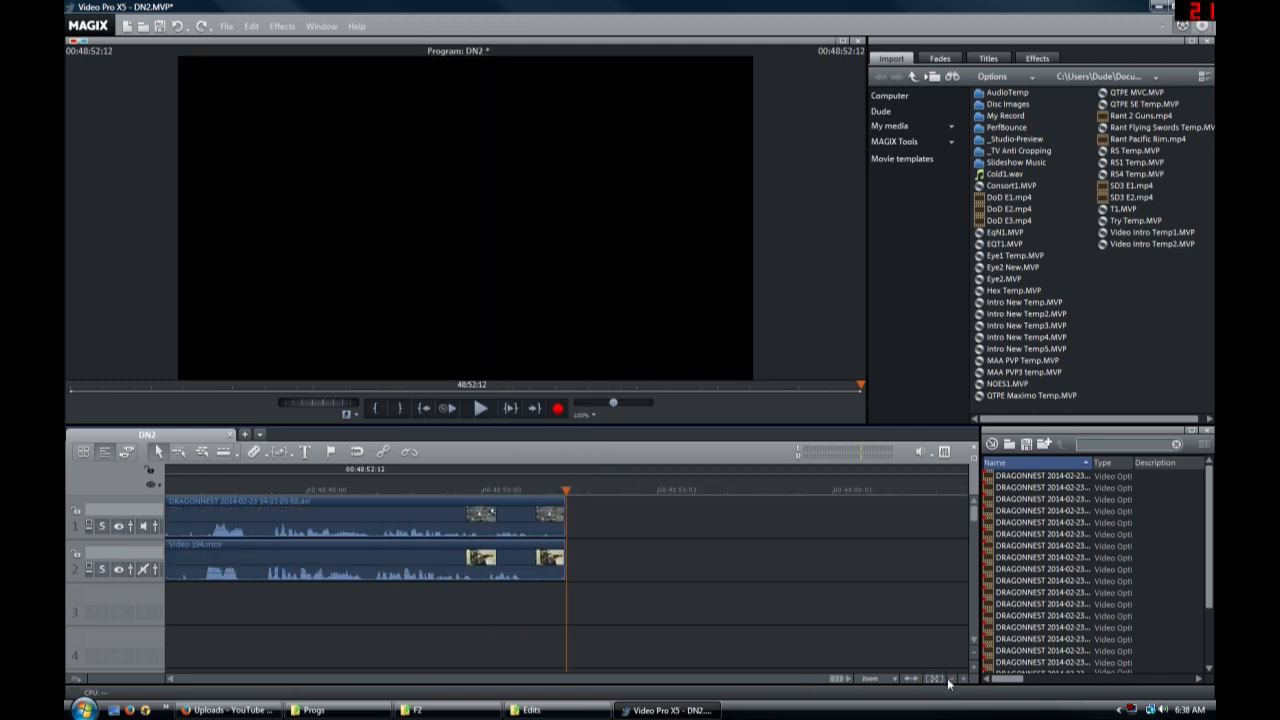
drag(838, 680, 174, 661)
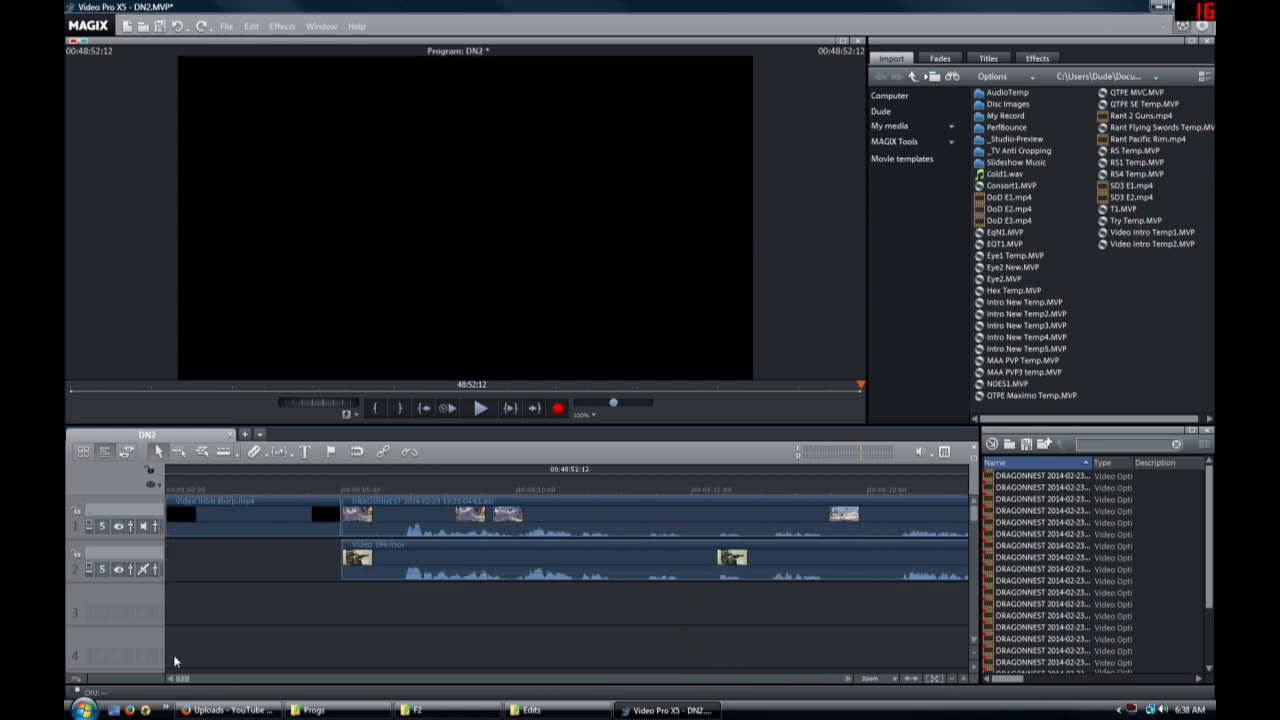
click(495, 581)
click(631, 488)
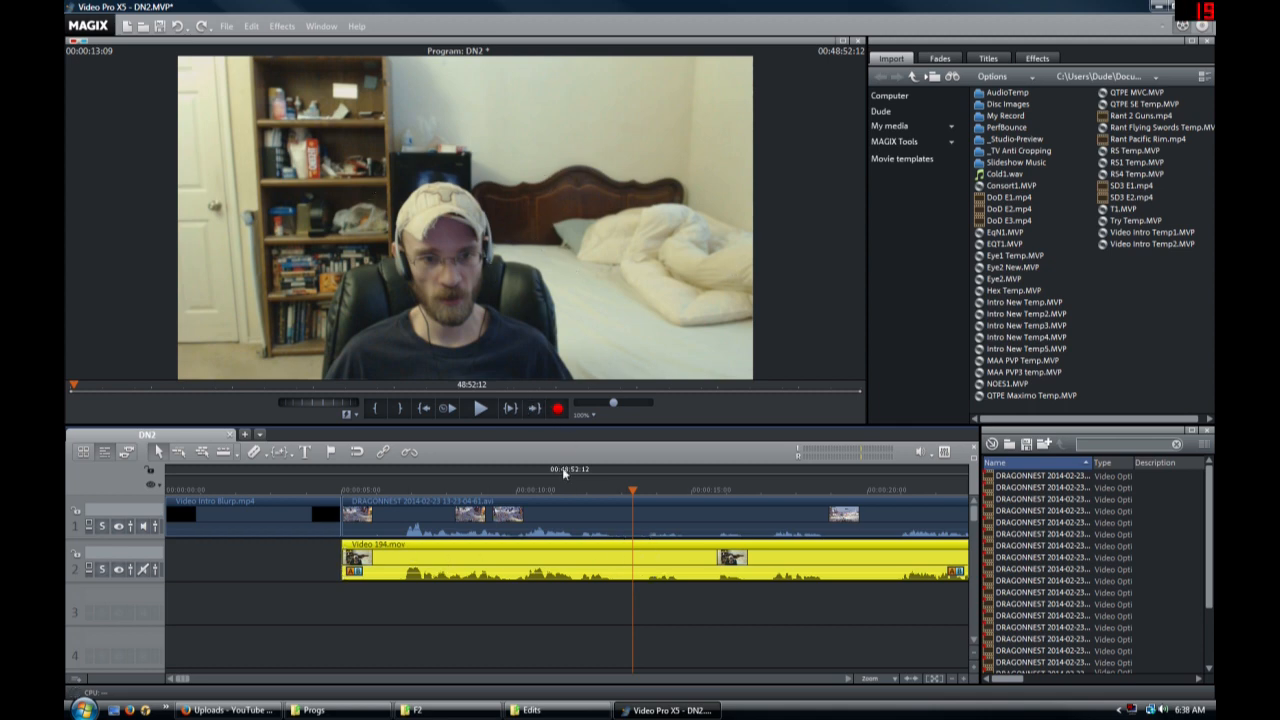
click(1040, 58)
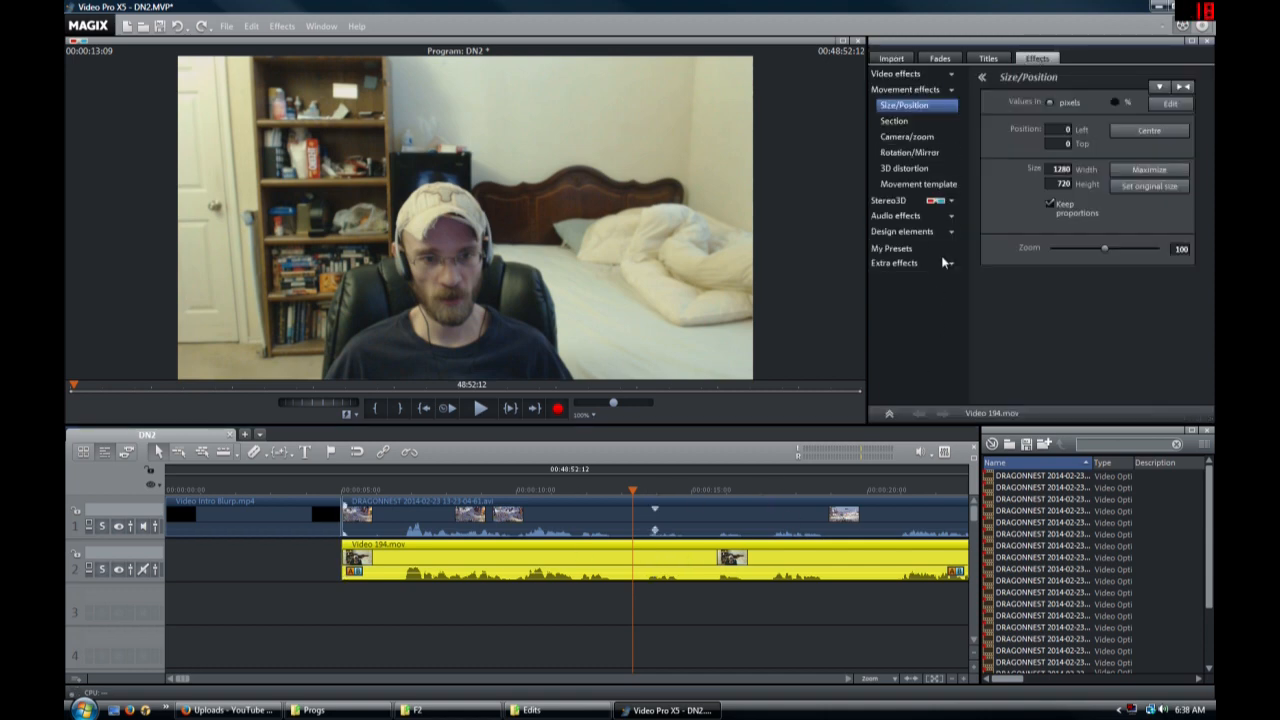
click(910, 120)
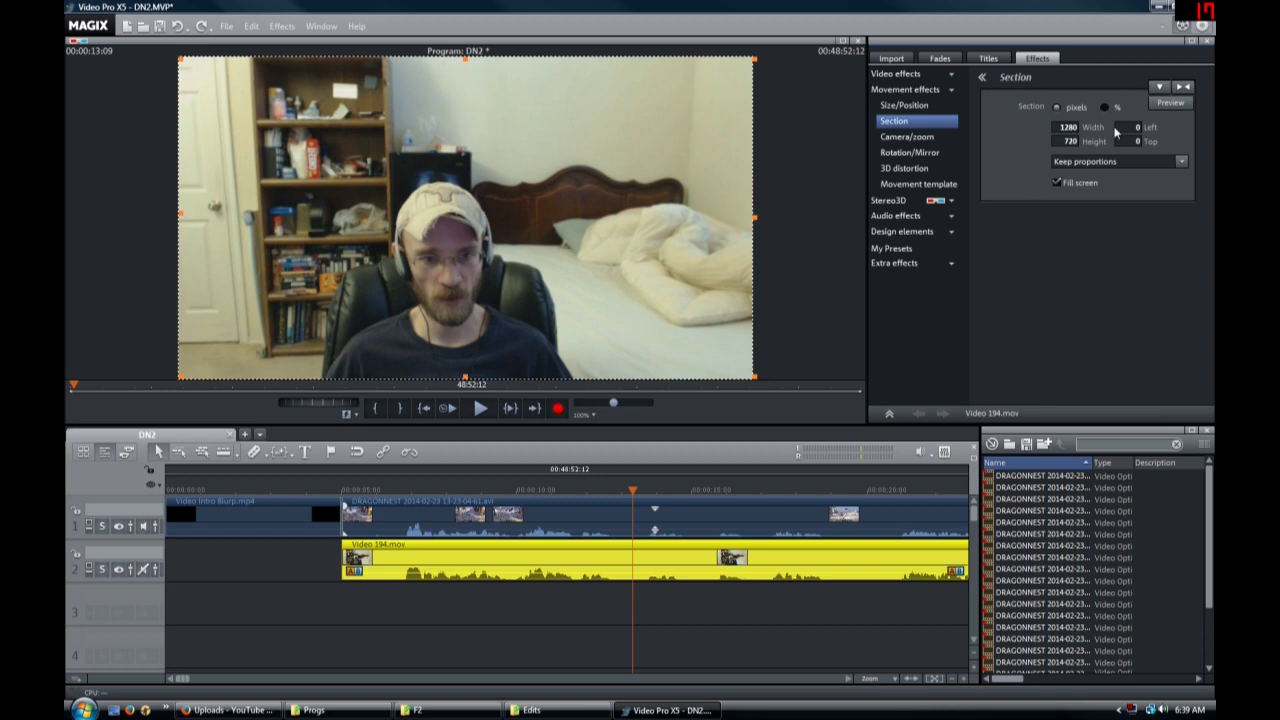
click(1098, 162)
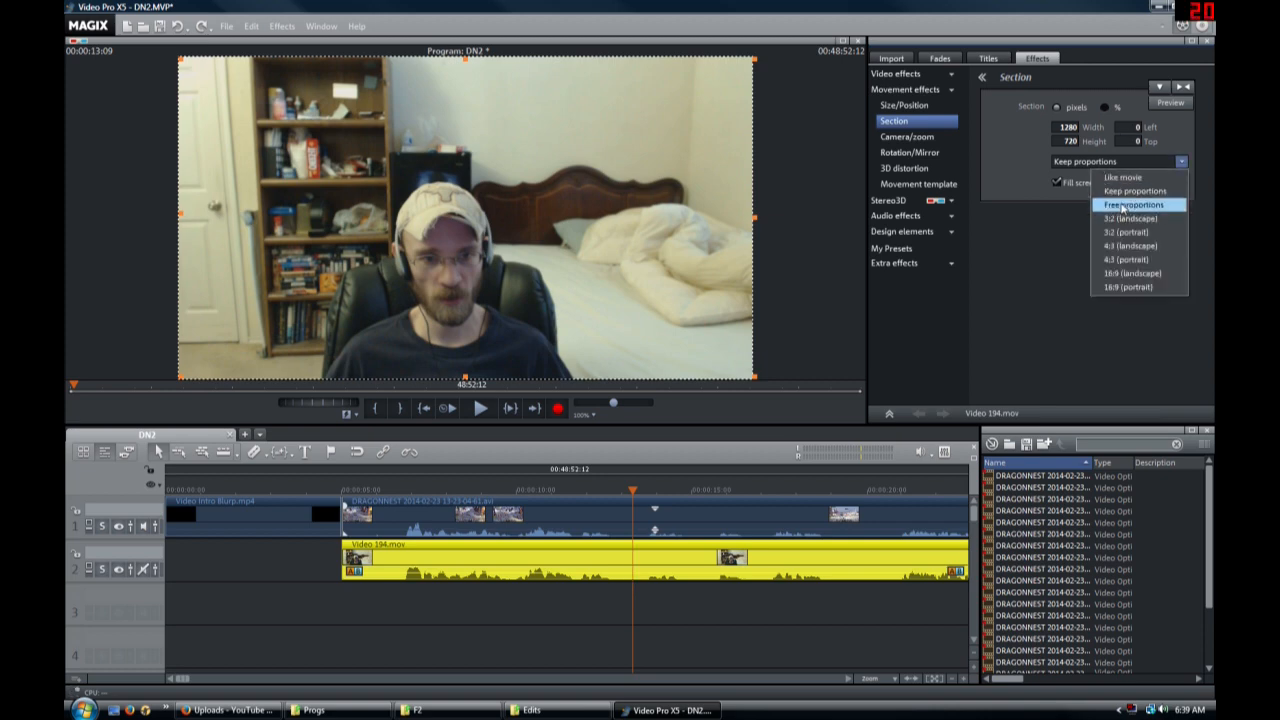
click(1124, 207)
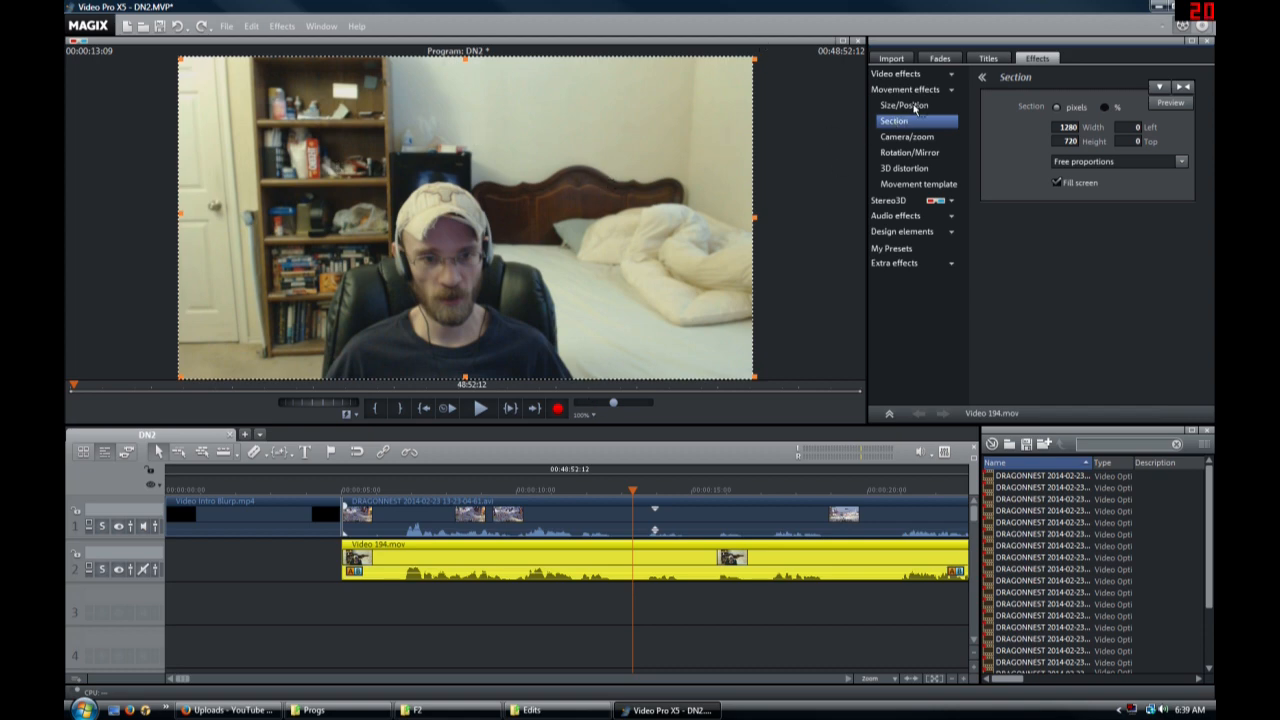
- Crop the webcam section to 790 pixels wide and 665 high, offset 235 from the left and 55 from the top
drag(1078, 127, 1031, 145)
text(790)
key(Return)
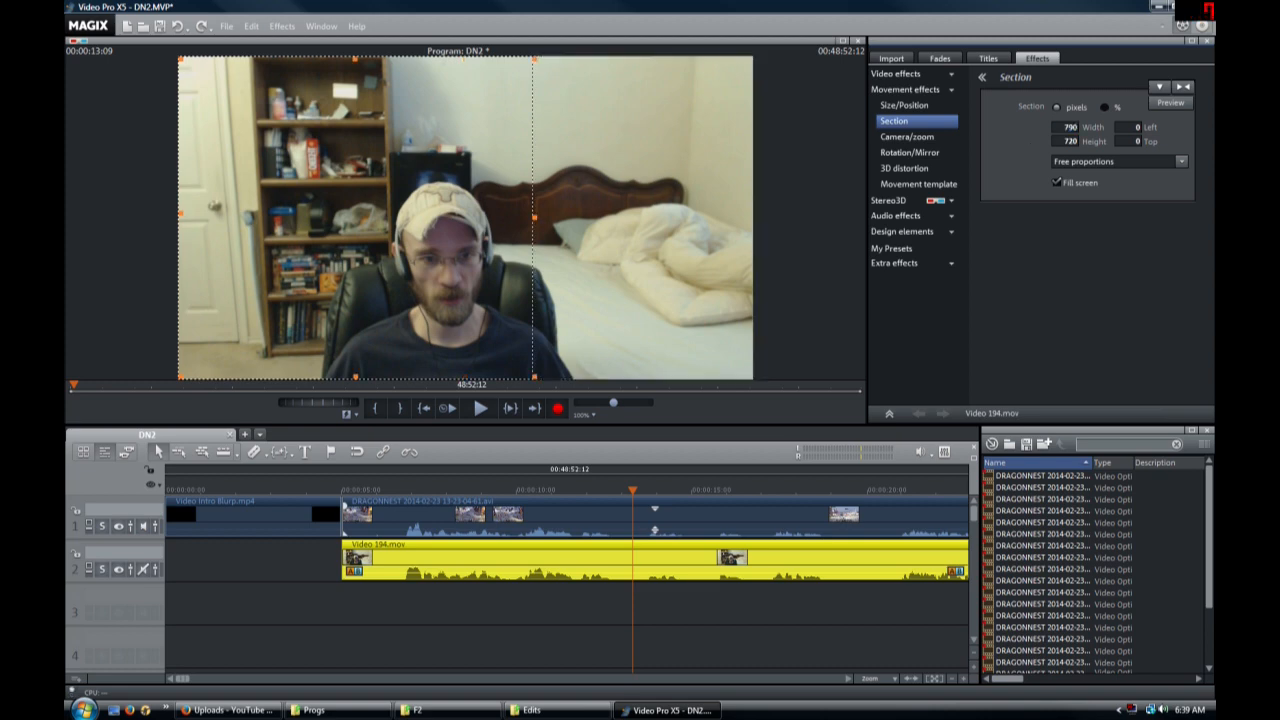
key(Tab)
text(665)
key(Tab)
text(57)
key(Return)
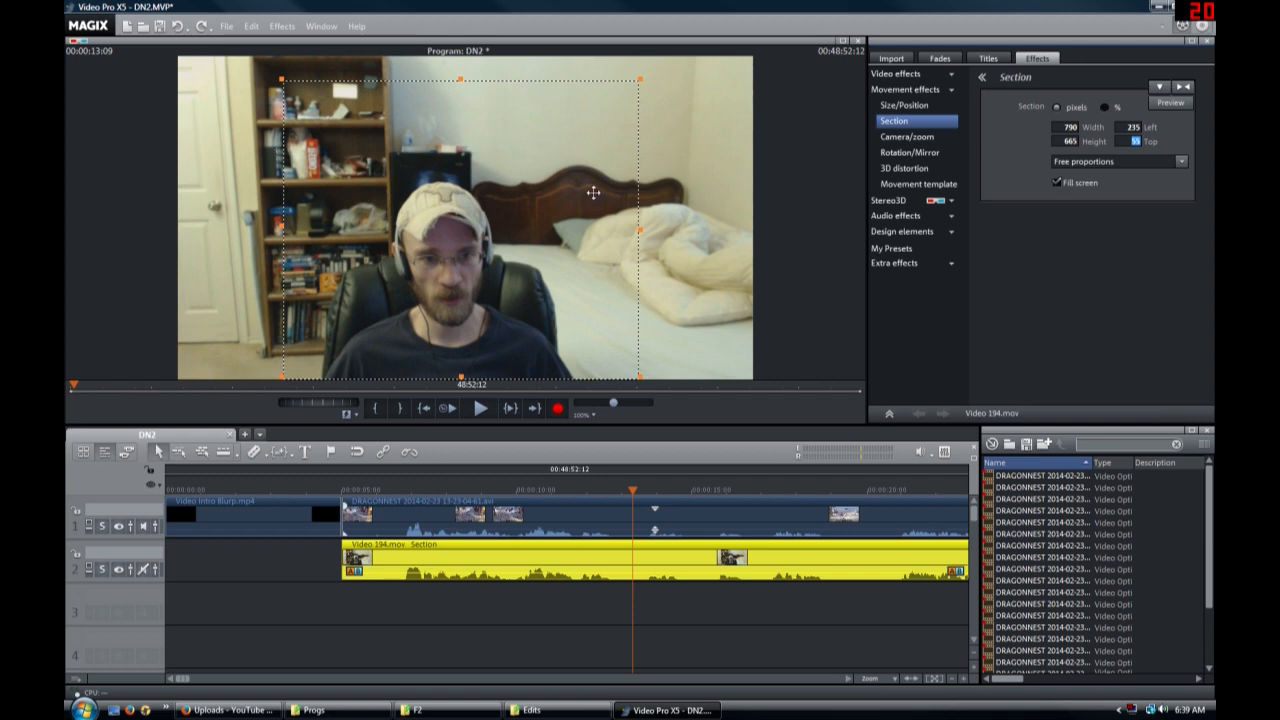
- Scale the cropped Video 194.mov down to a width of 250 pixels with its proportions kept
click(903, 105)
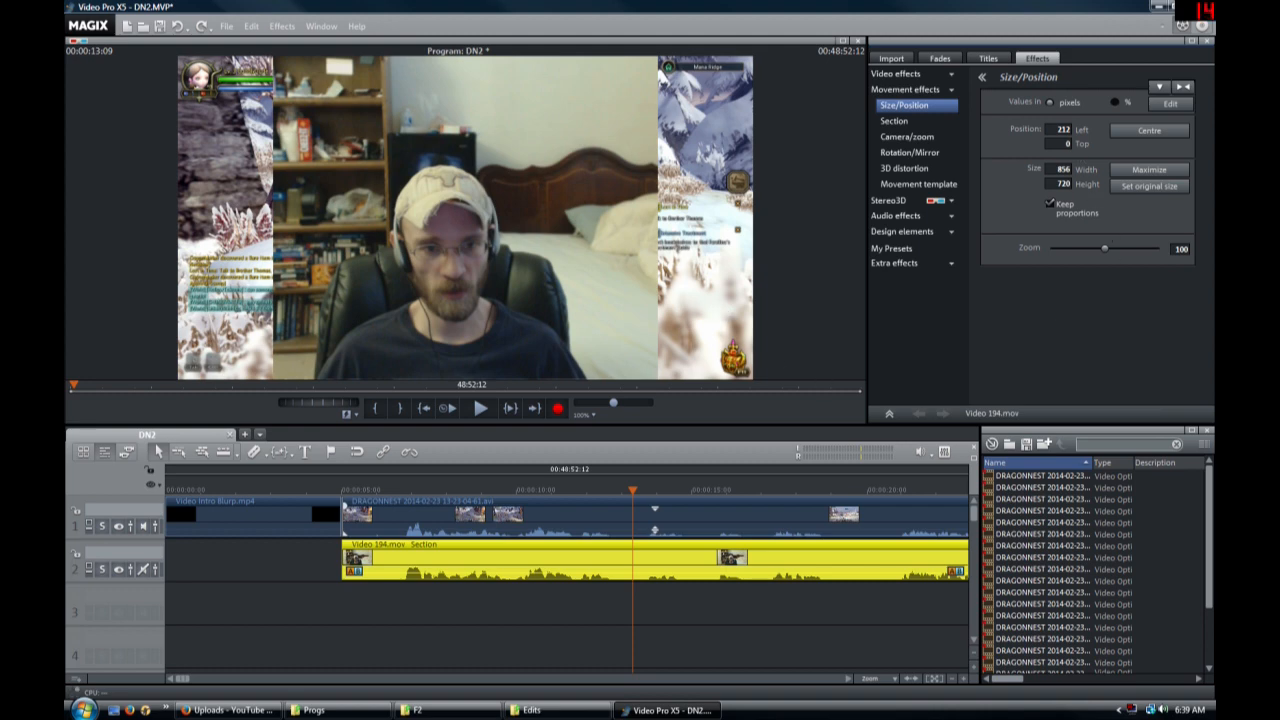
double_click(1067, 129)
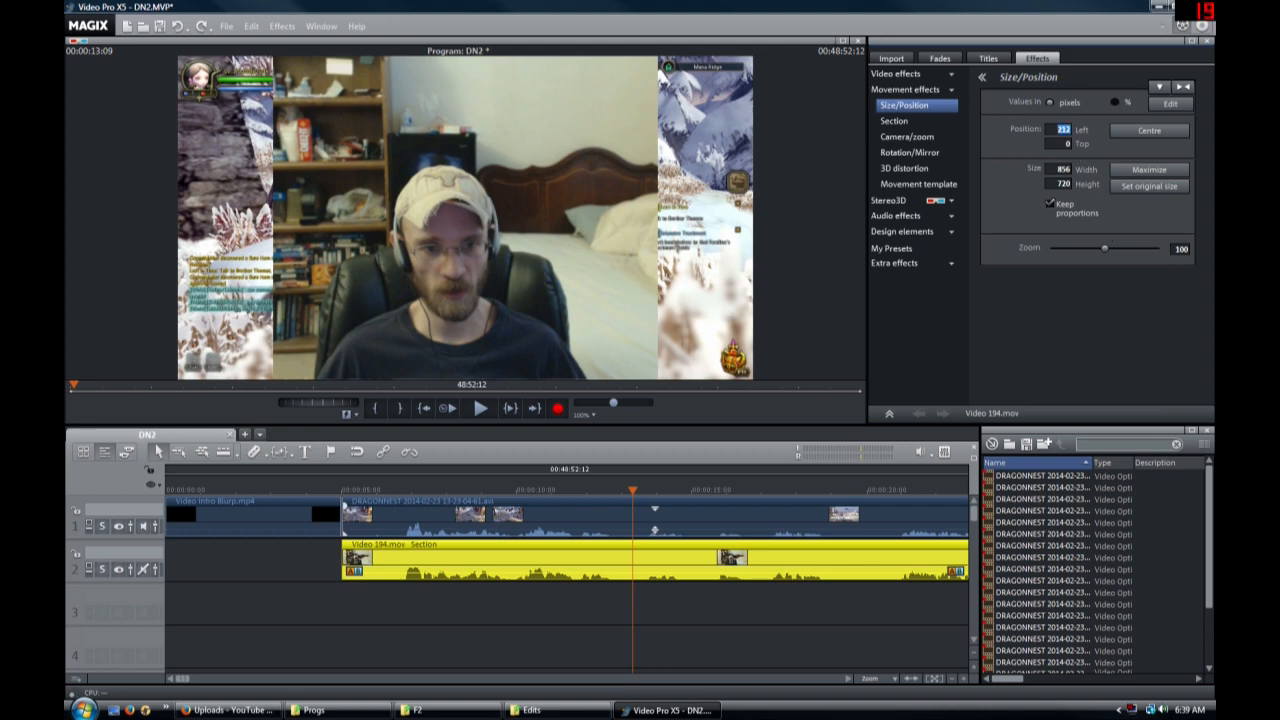
double_click(1063, 169)
text(1)
key(Return)
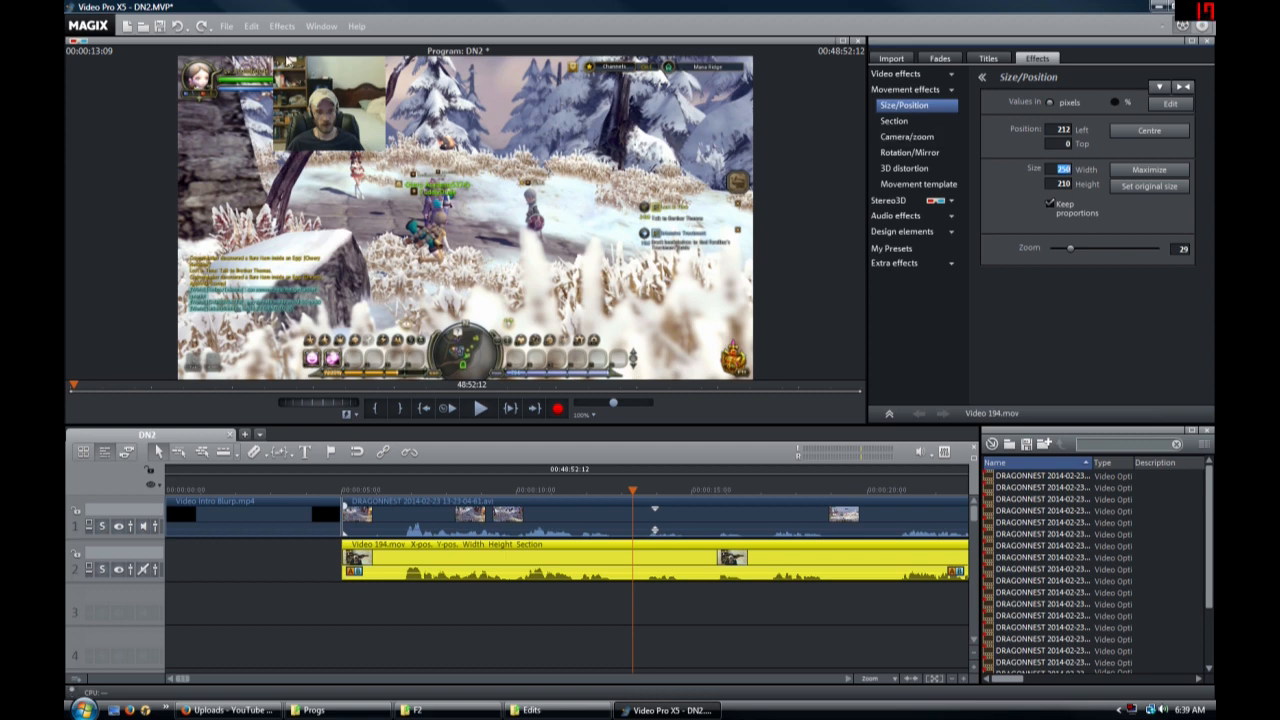
- Position the webcam overlay in the picture's lower-right corner at 1020 pixels left and 505 pixels top
double_click(1060, 129)
text(1020)
key(Tab)
text(50)
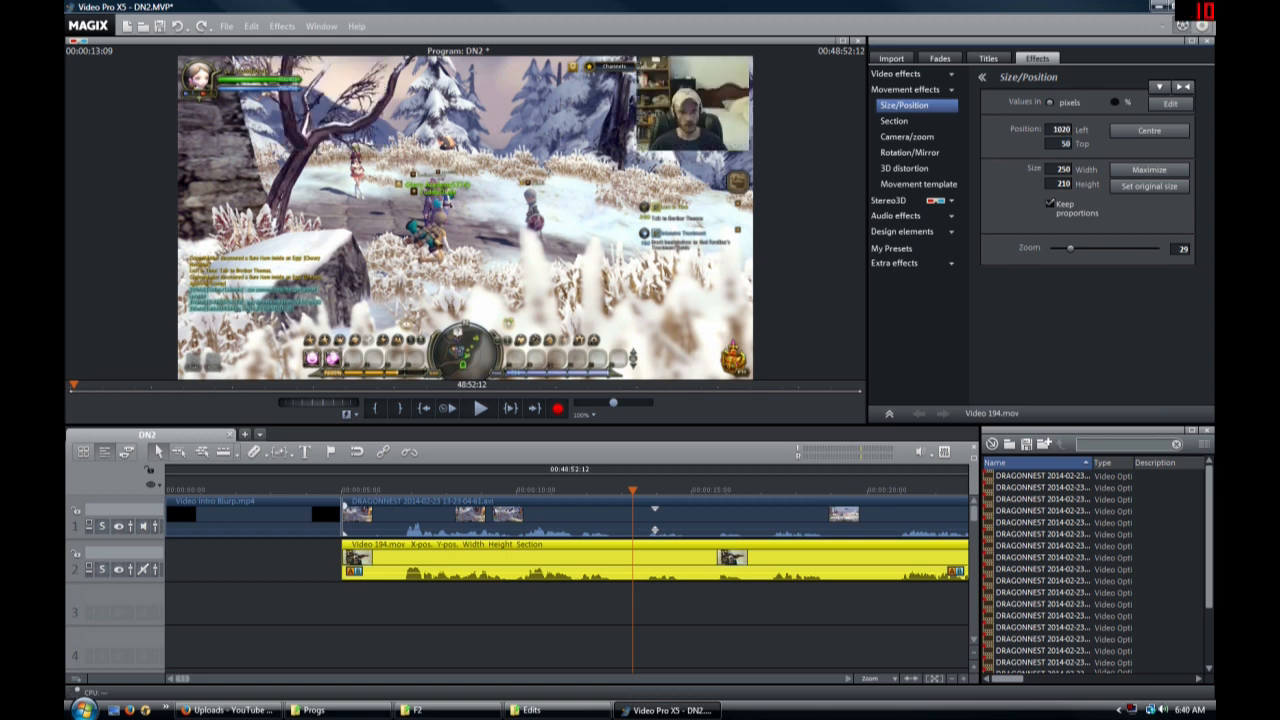
text(5)
key(Return)
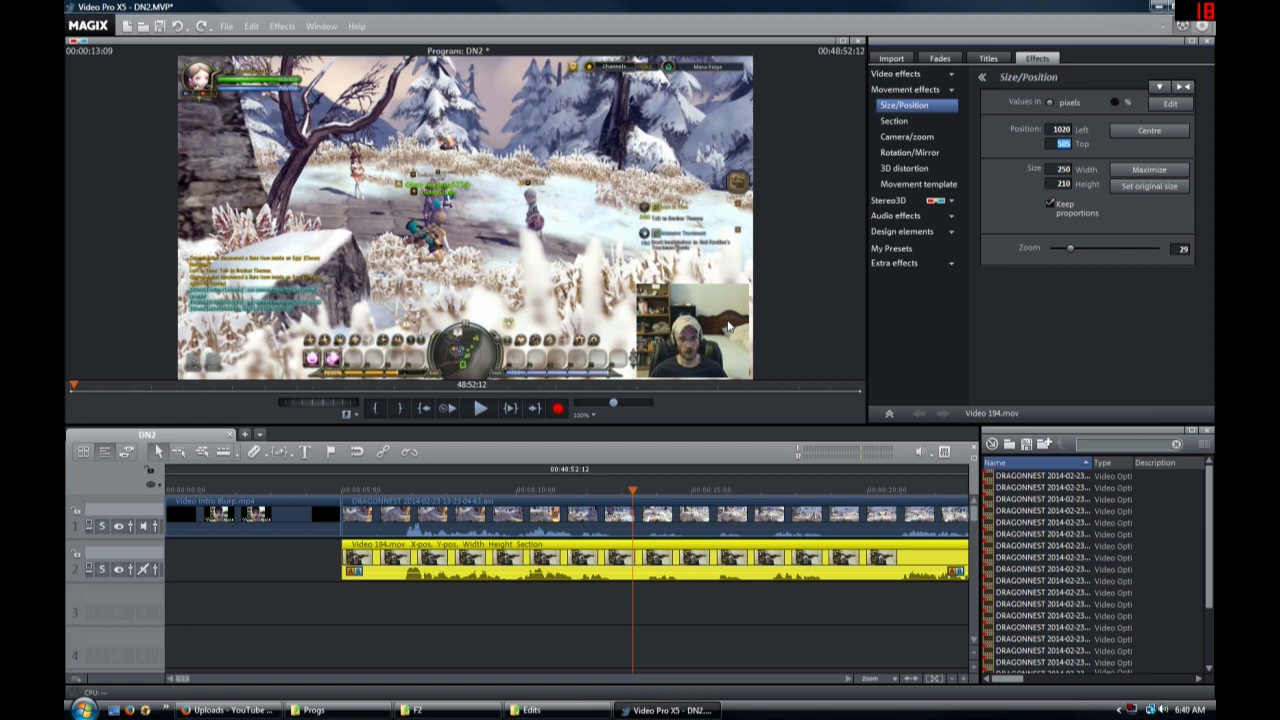
- Add fade-ins to the starts of the first DRAGONNEST clip and Video 194.mov right after the intro
click(343, 491)
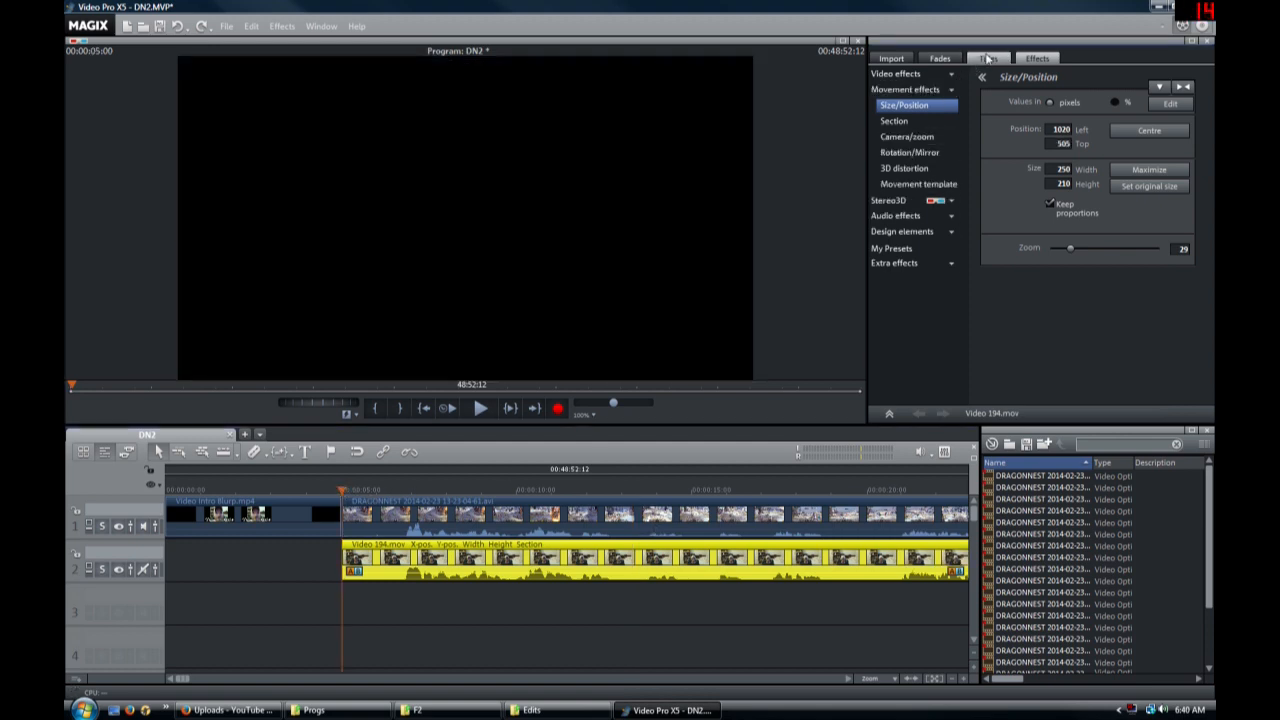
click(948, 60)
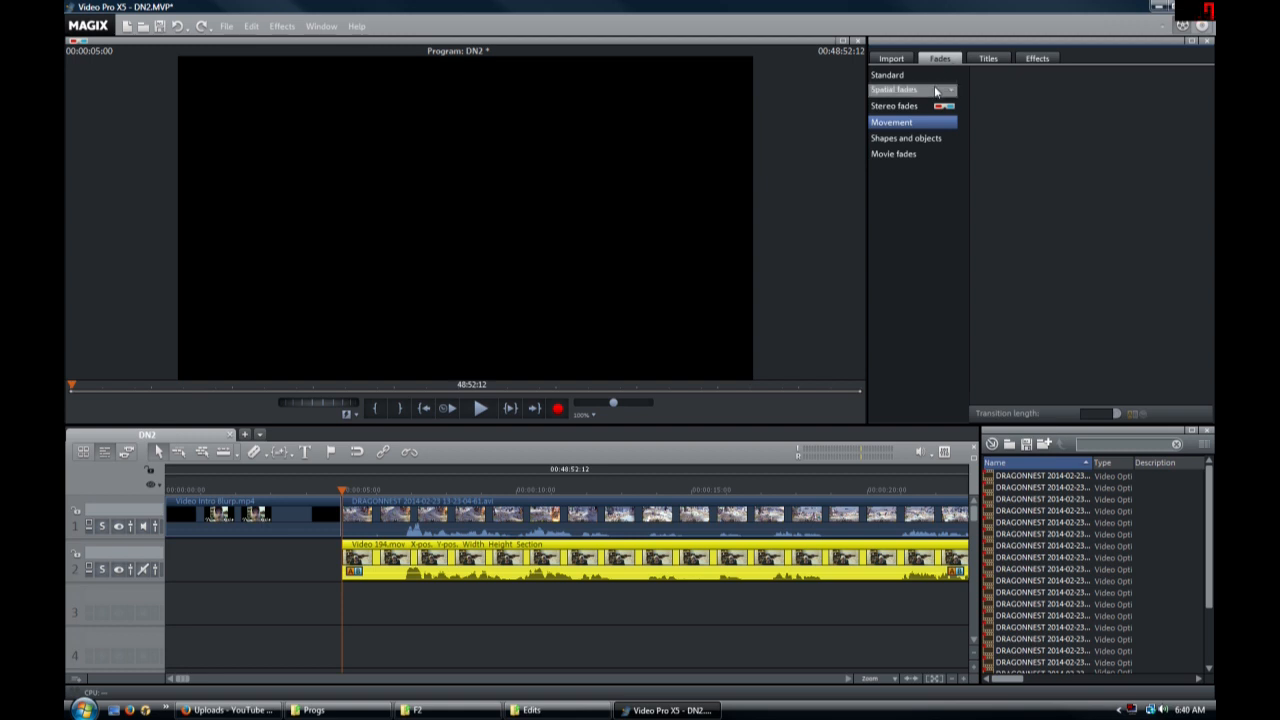
click(926, 74)
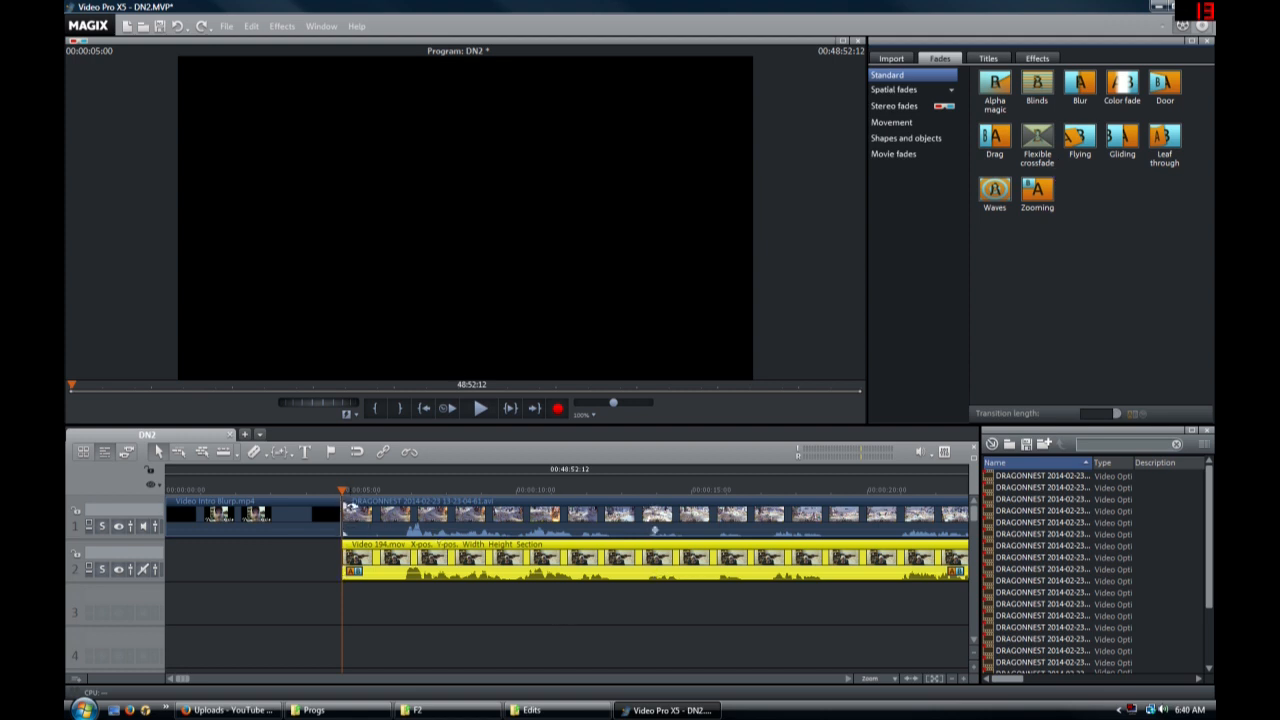
click(873, 682)
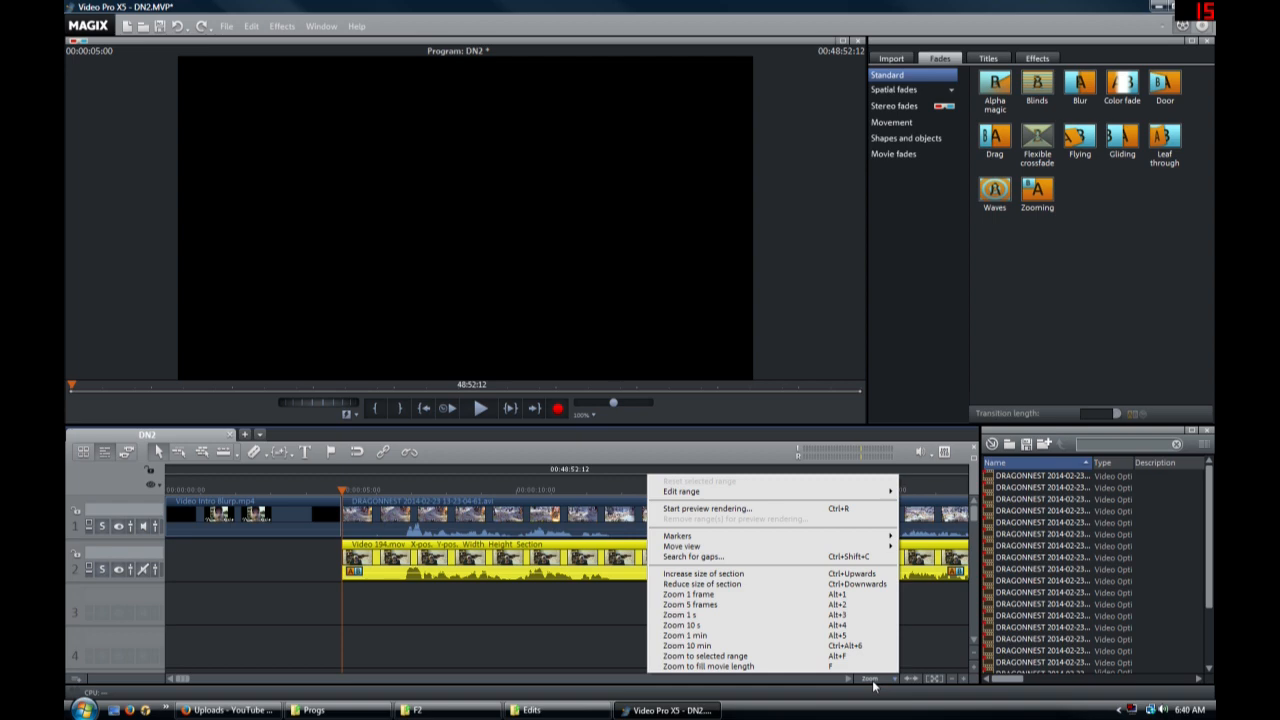
click(720, 615)
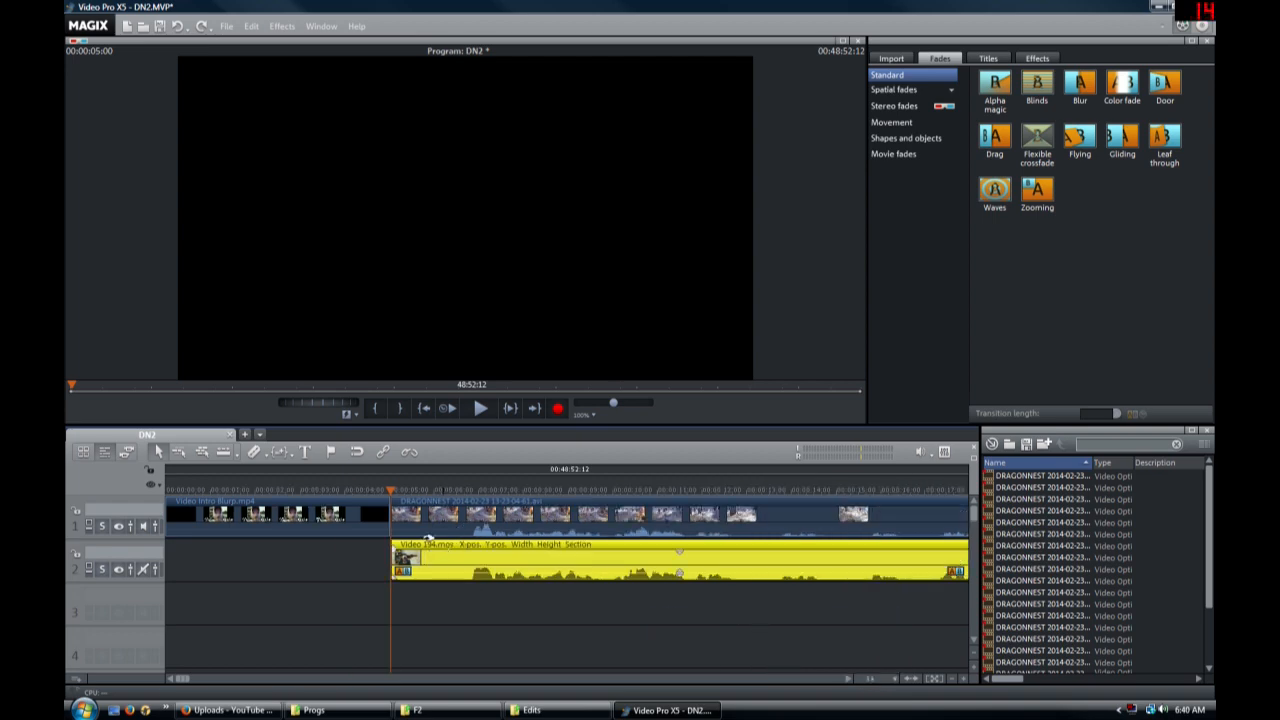
click(424, 512)
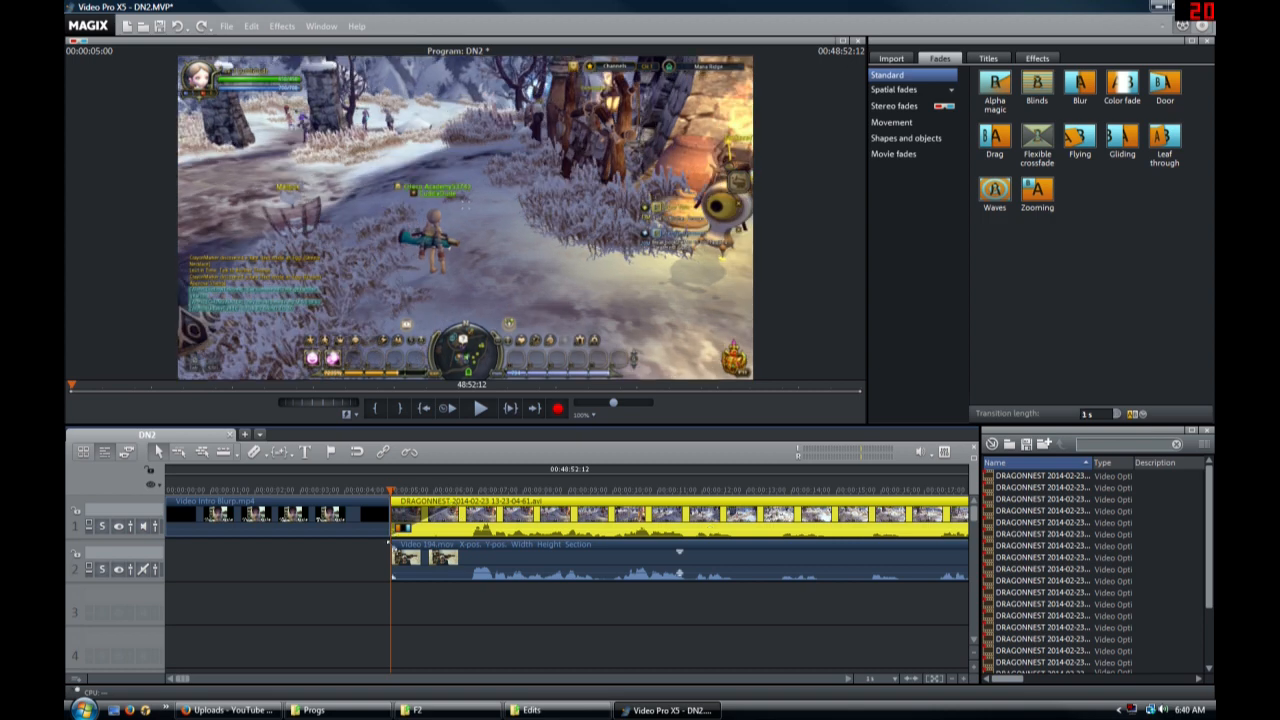
click(393, 548)
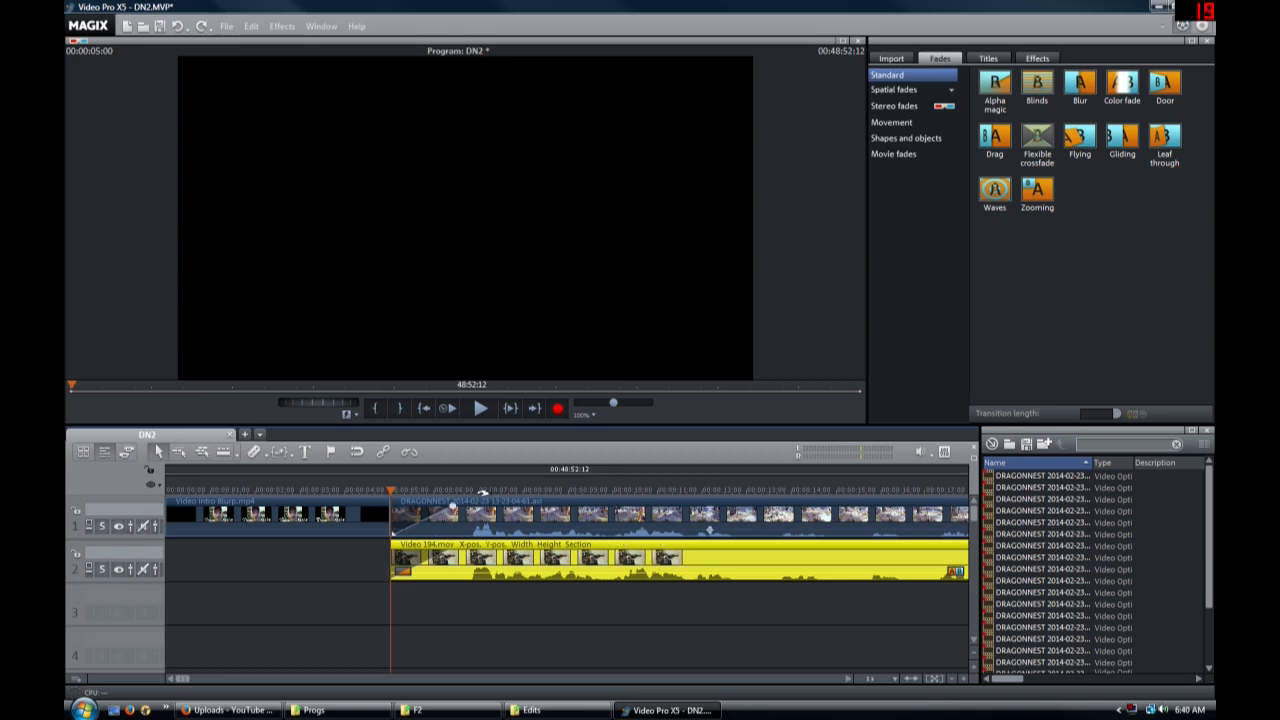
- Play back the fade-in from 00:00:05:00 and preview the intro clip at 00:00:02:04
click(482, 408)
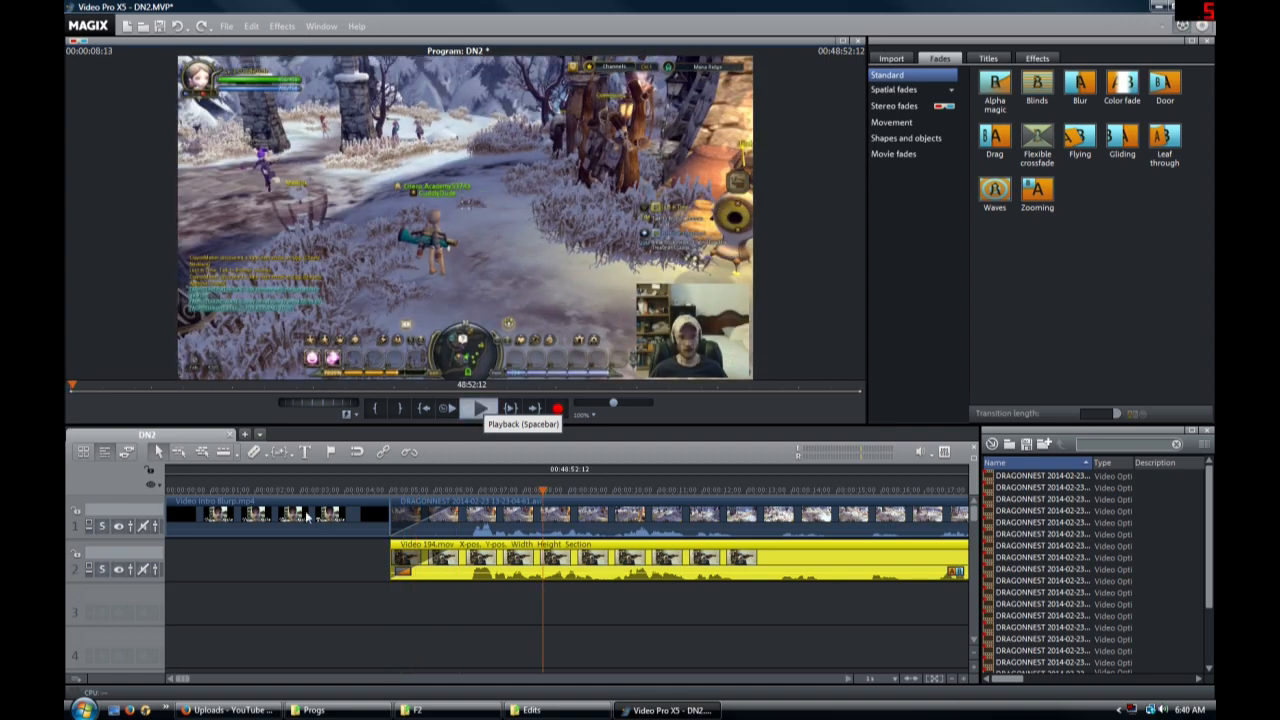
click(345, 522)
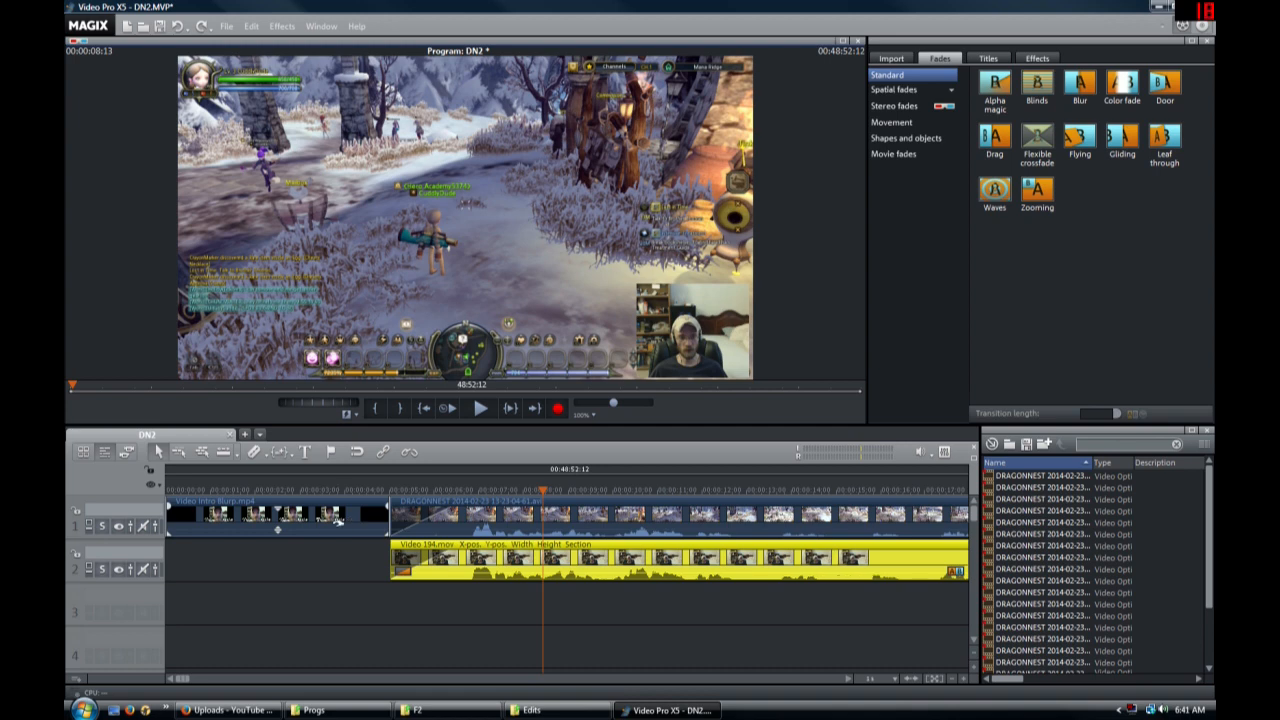
click(229, 617)
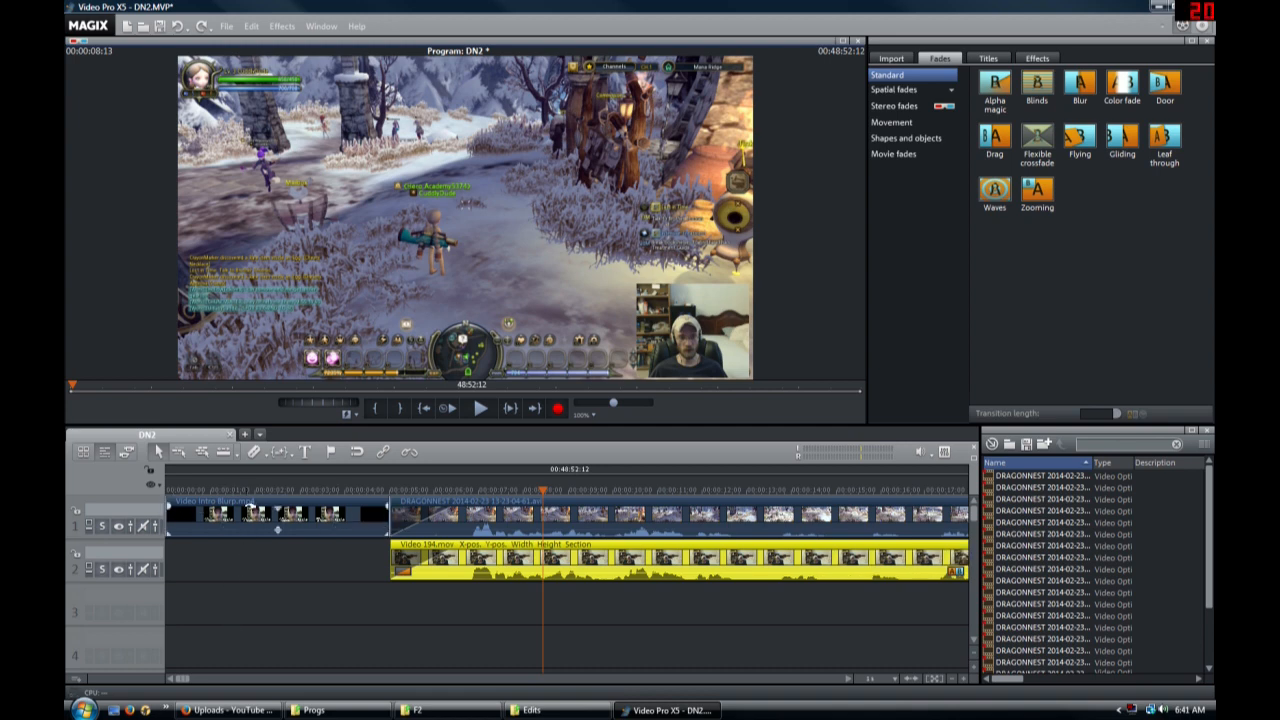
click(250, 510)
click(262, 490)
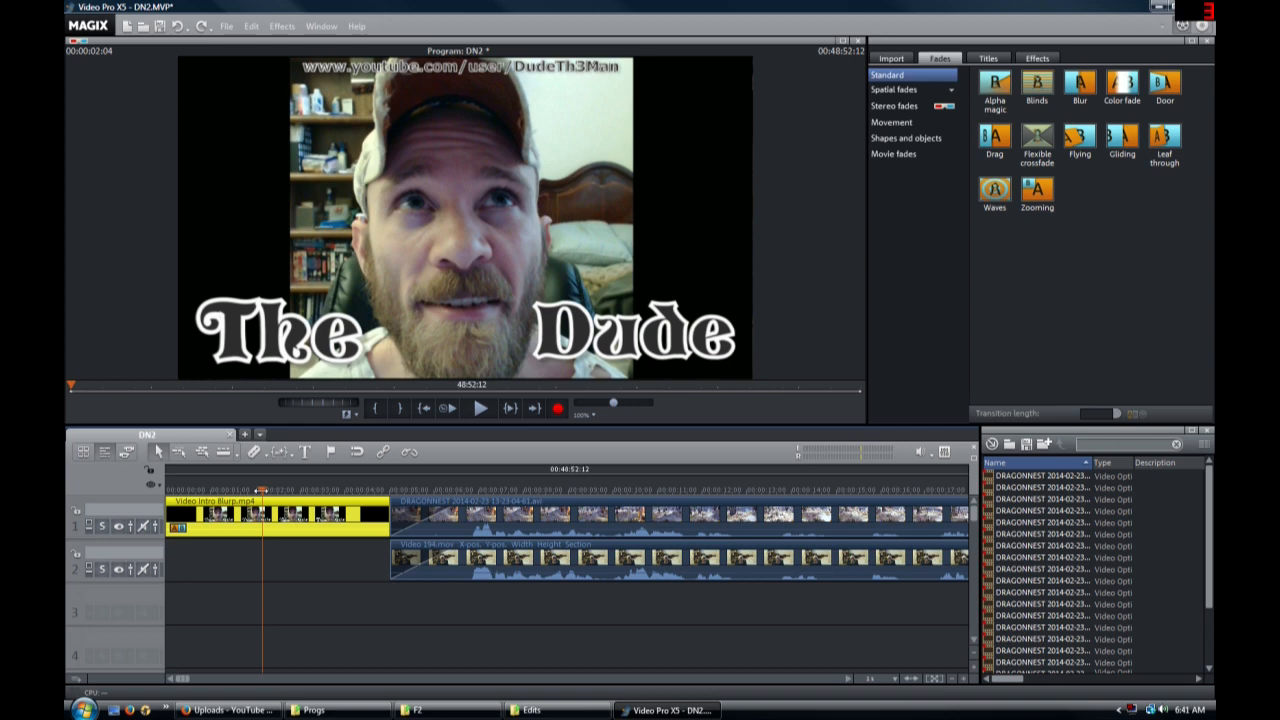
- Examine the joins between the DRAGONNEST clips above Video 194.mov from about 00:33:00:00 to 00:41:00:00
drag(186, 679, 681, 703)
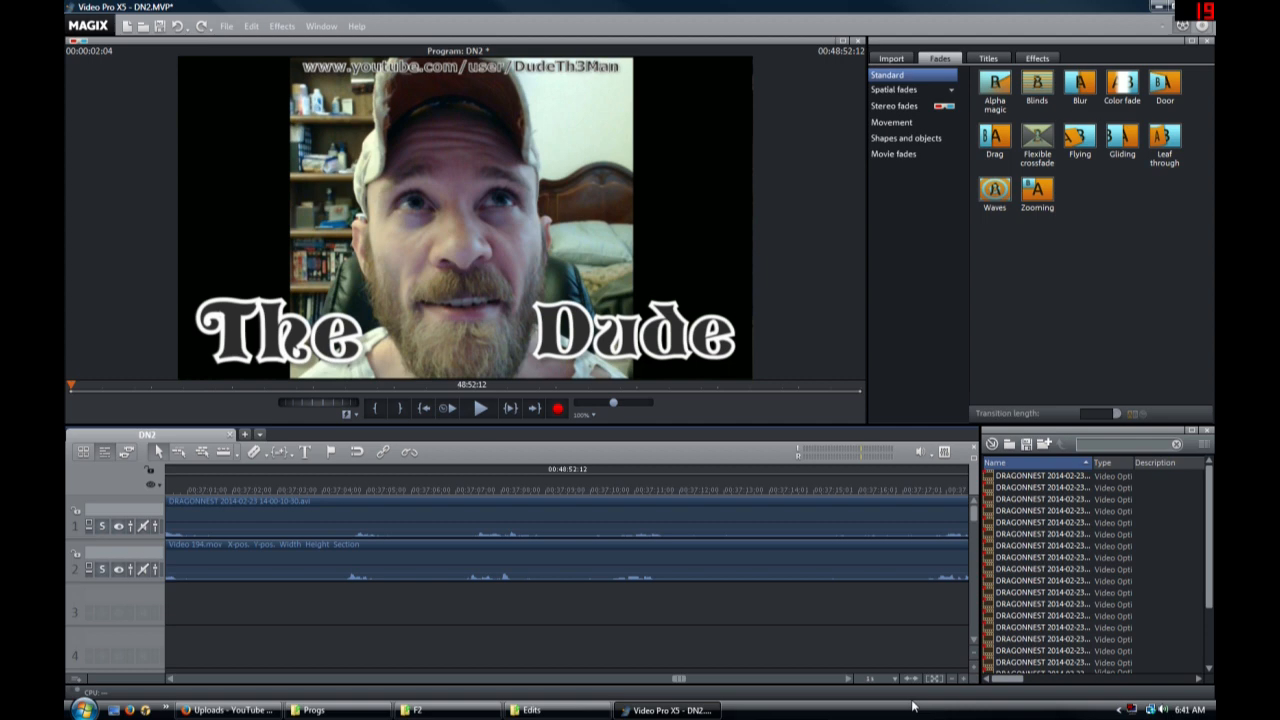
click(951, 679)
click(951, 679)
click(951, 679)
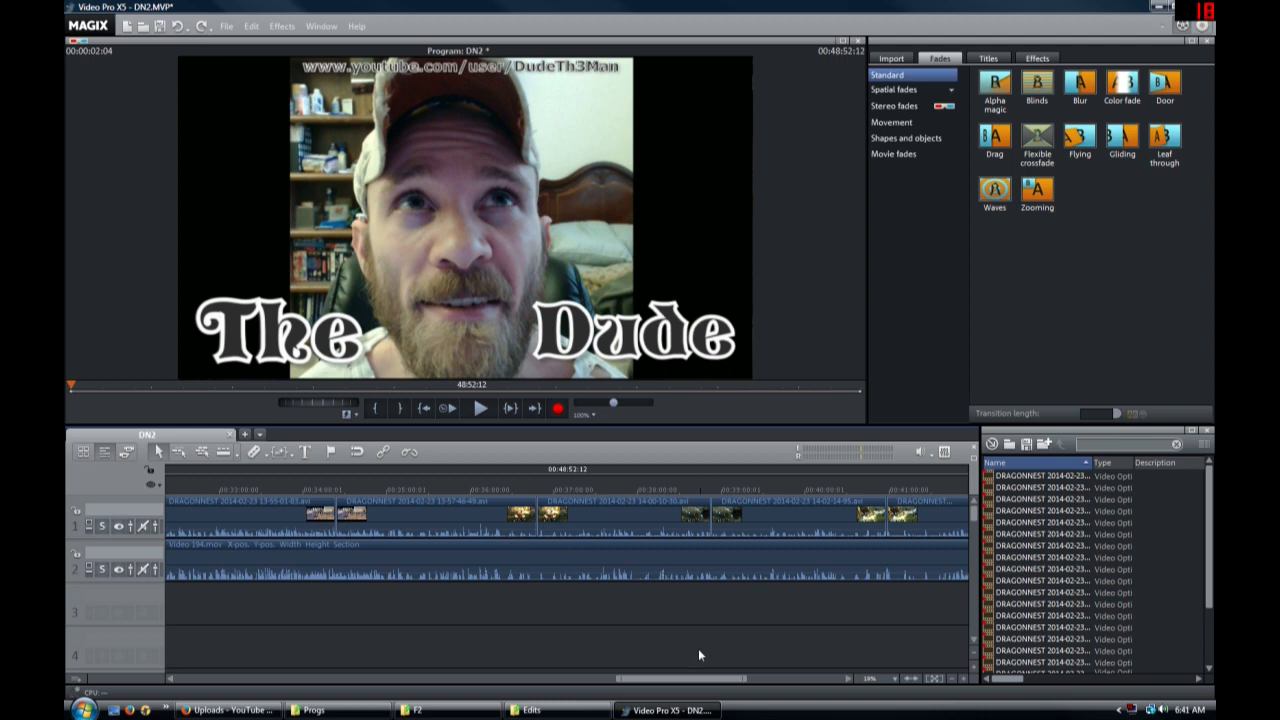
- Examine the end of the timeline and the frame at 00:45:33:01 with the webcam overlay
drag(694, 678, 788, 679)
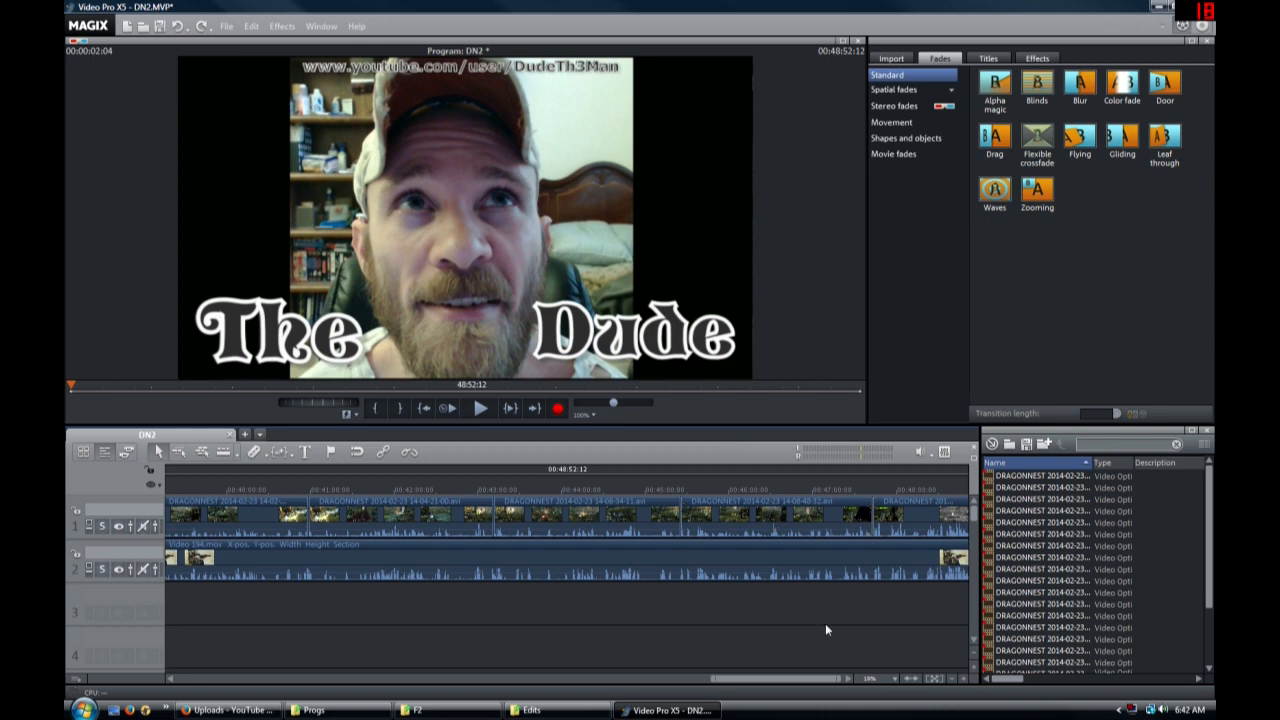
drag(769, 678, 797, 680)
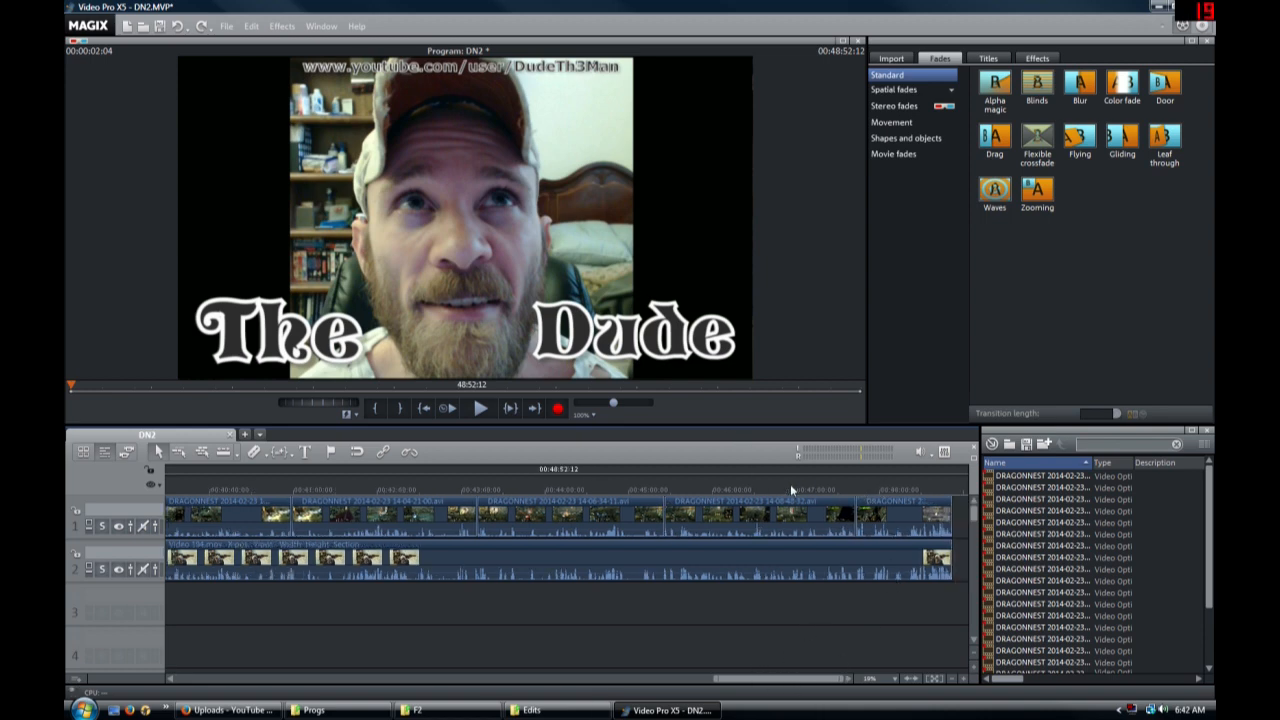
click(674, 490)
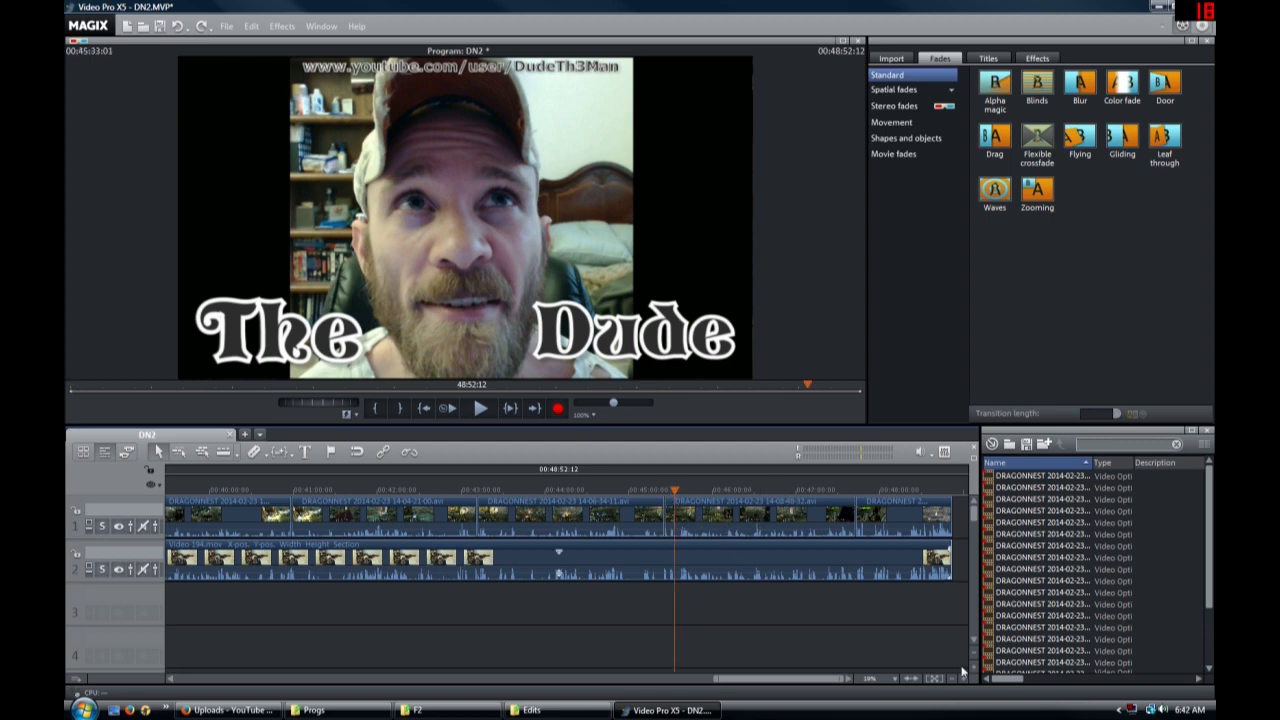
click(965, 679)
click(965, 679)
click(965, 679)
click(965, 679)
click(965, 679)
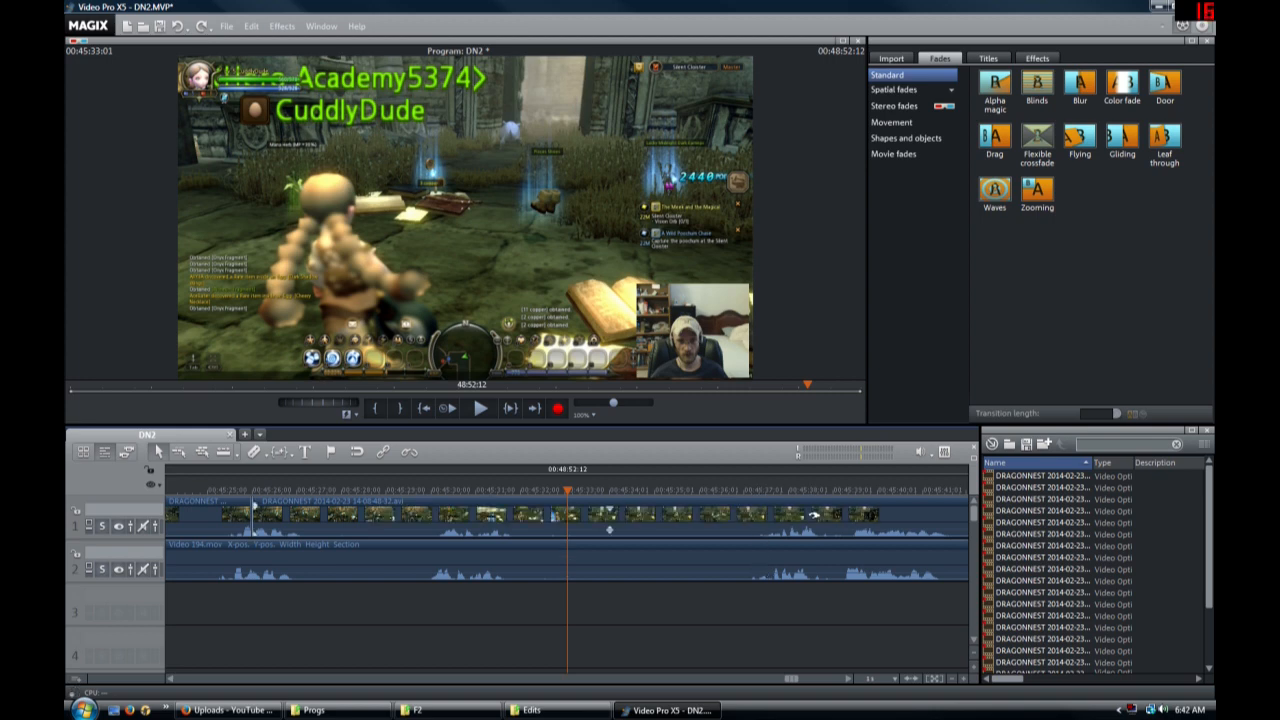
click(768, 567)
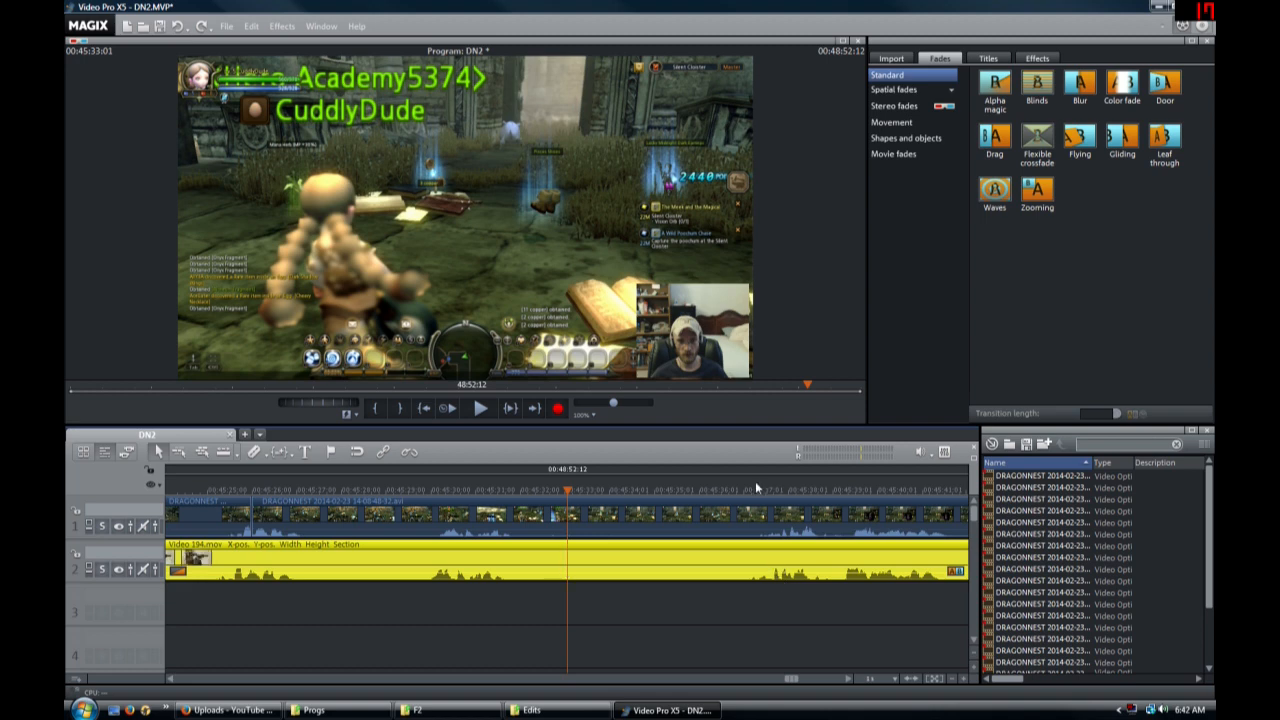
- Check frames between about 00:32:13:00 and 00:33:22:00 for a suitable place to end the video
click(935, 678)
drag(791, 679, 341, 702)
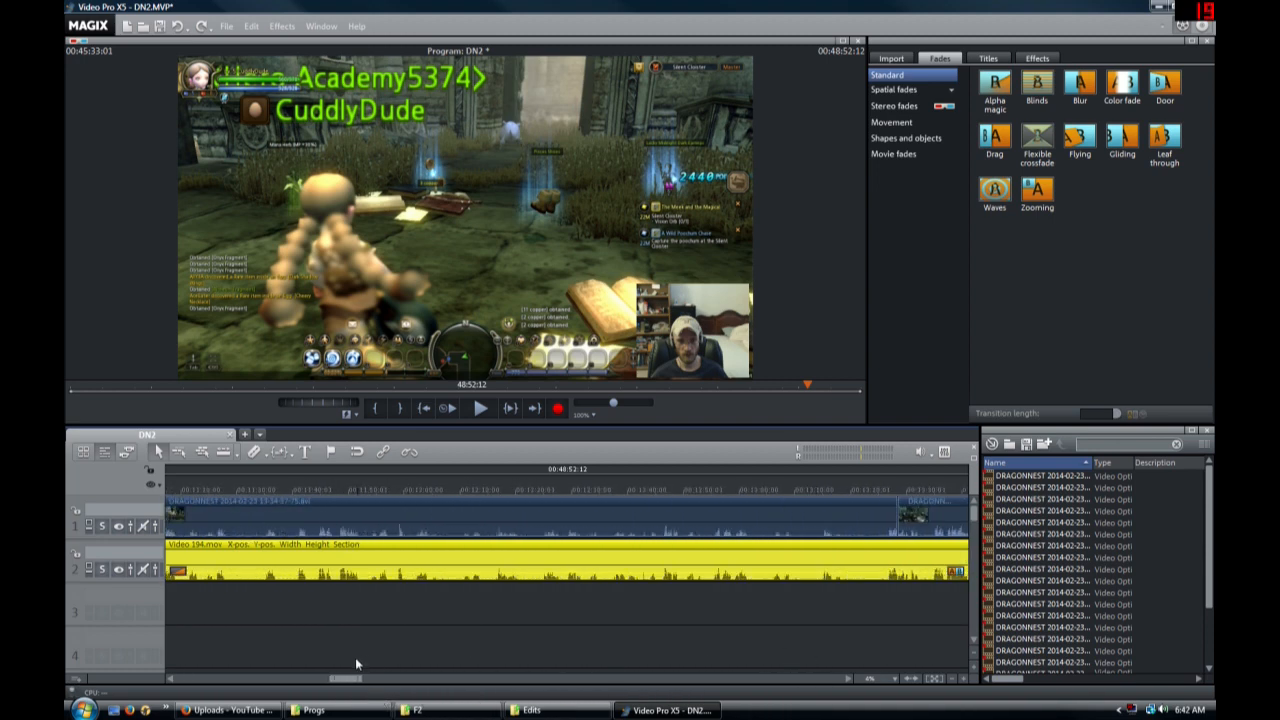
drag(348, 684, 630, 686)
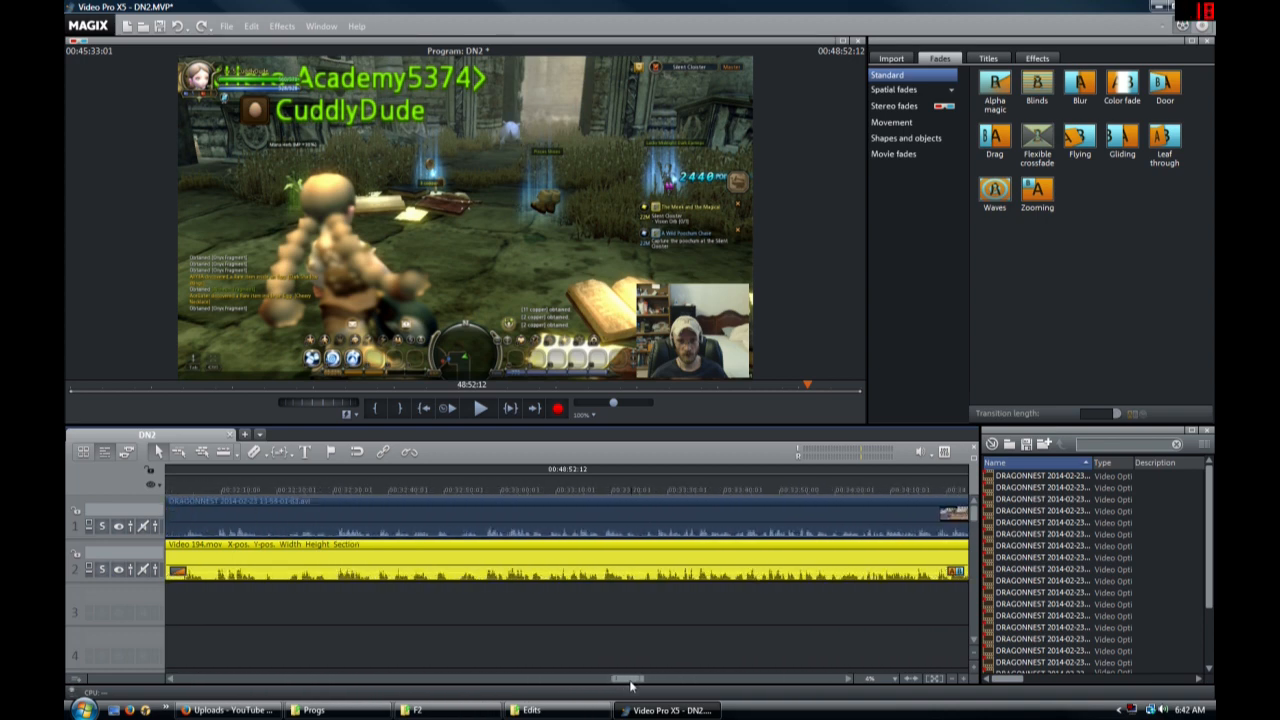
click(240, 490)
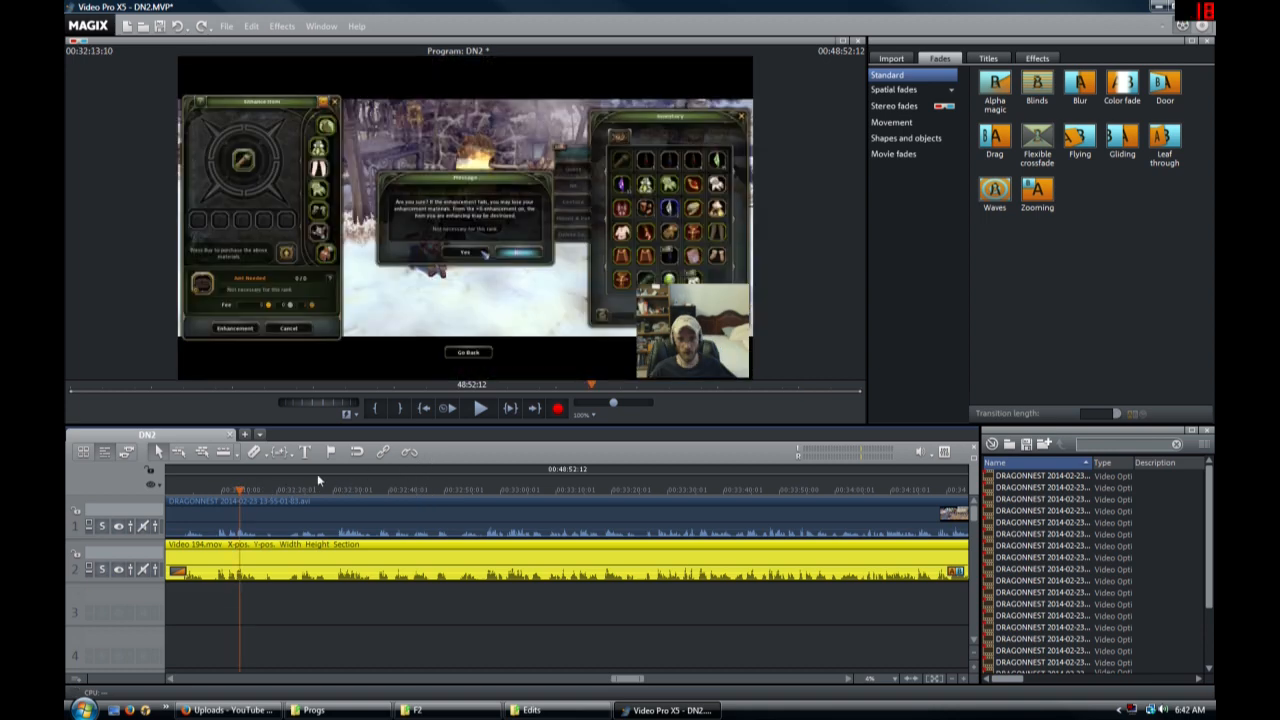
click(354, 490)
click(510, 490)
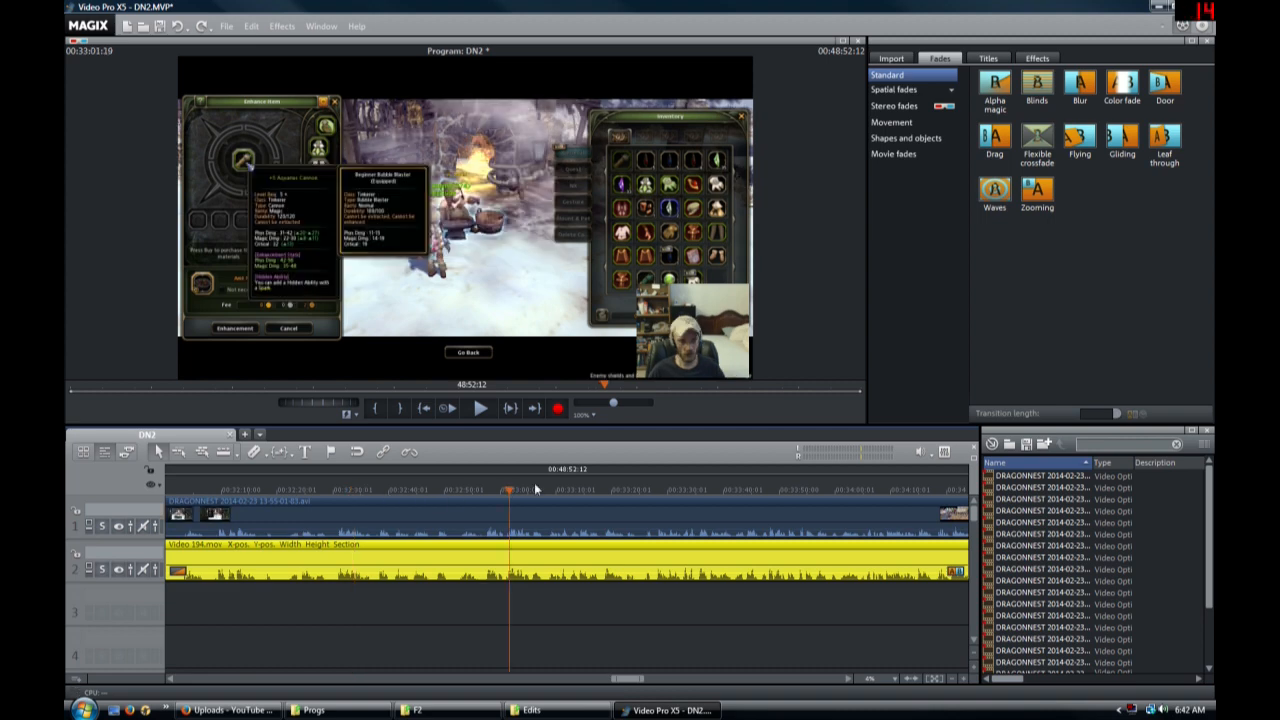
click(621, 490)
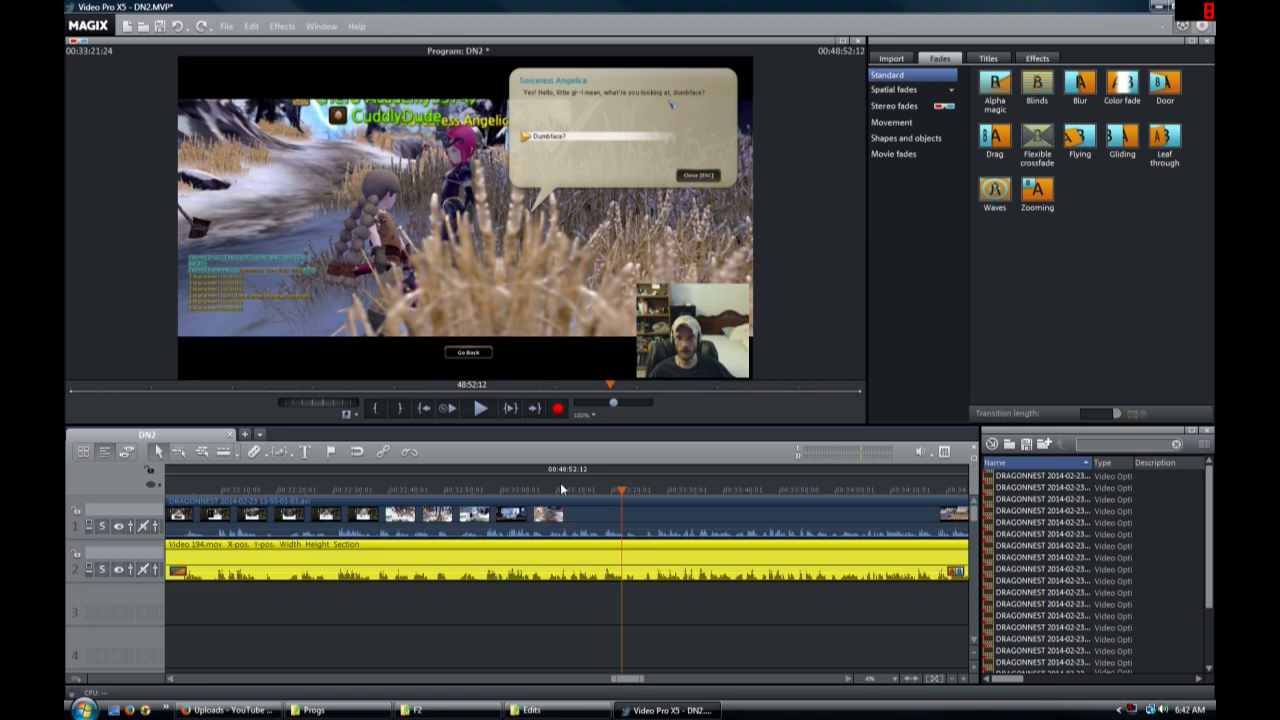
click(594, 490)
click(541, 489)
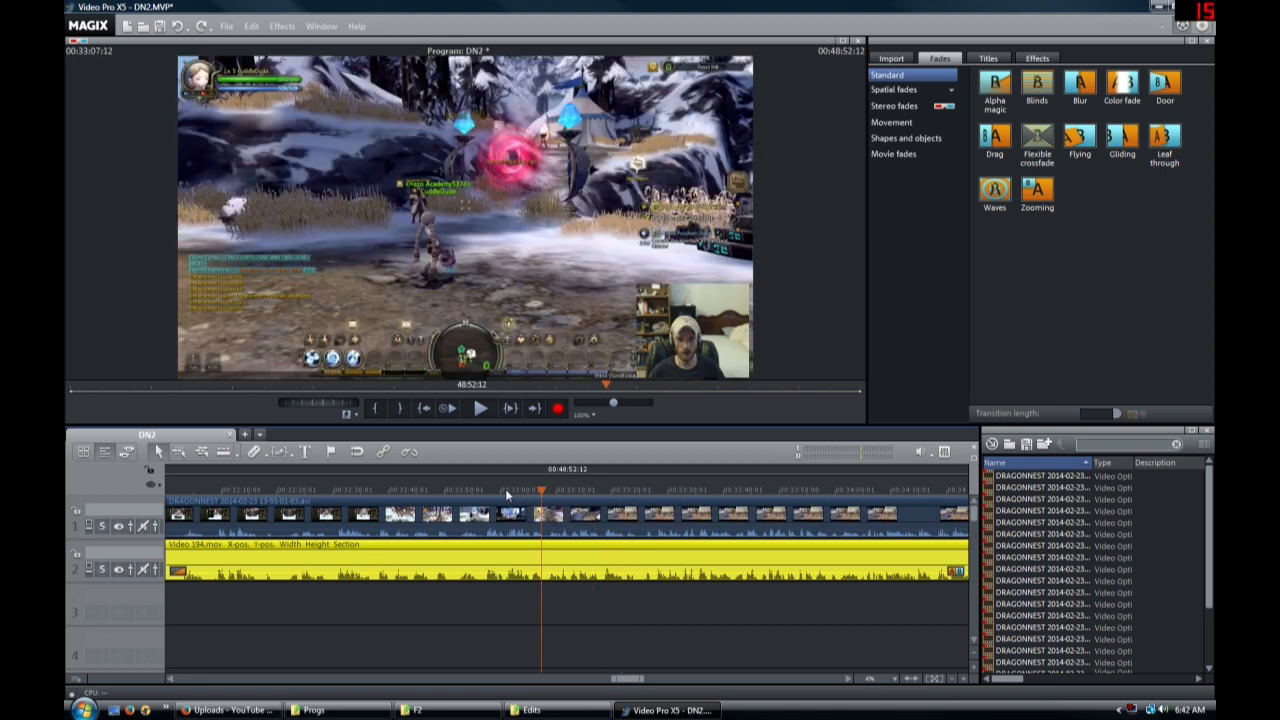
click(506, 490)
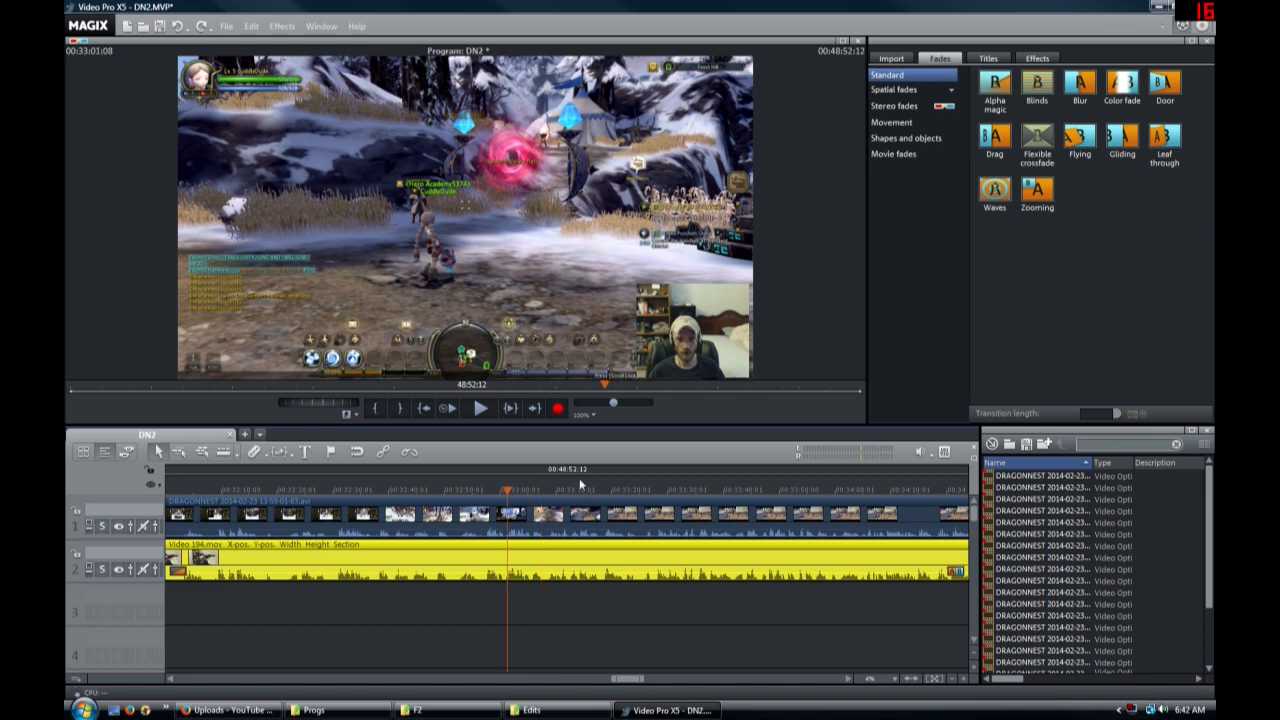
click(446, 487)
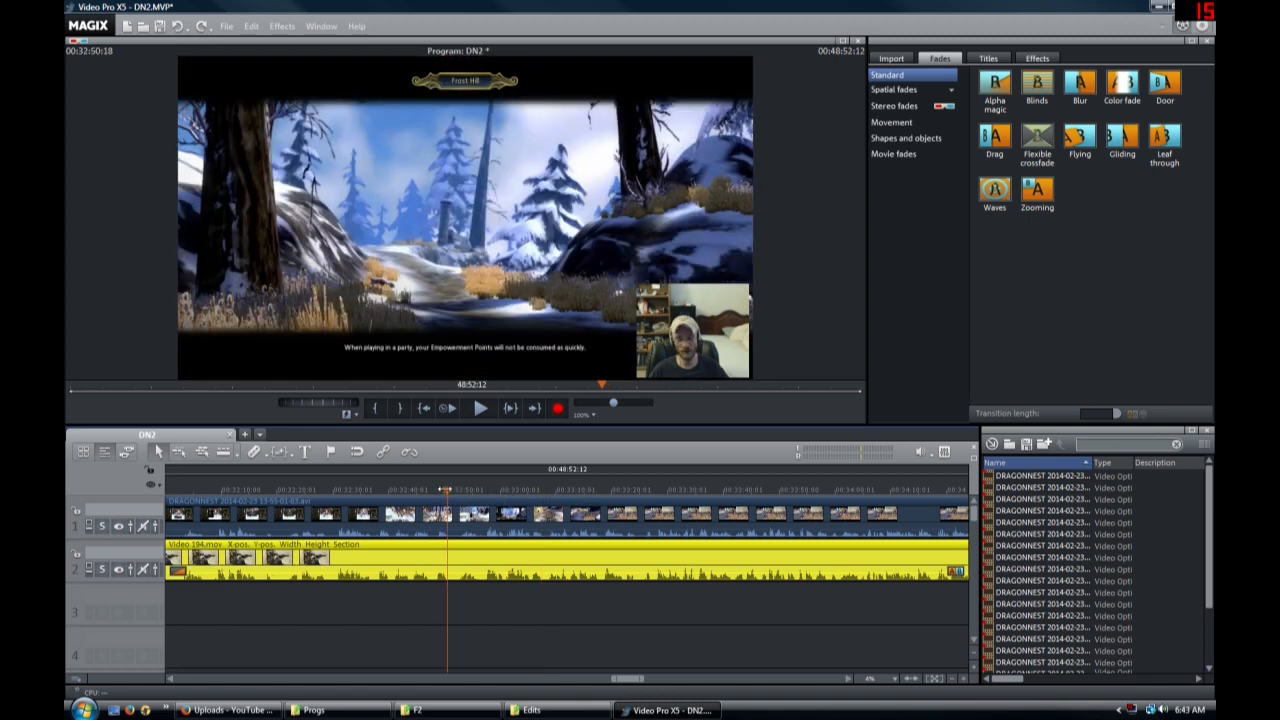
click(427, 488)
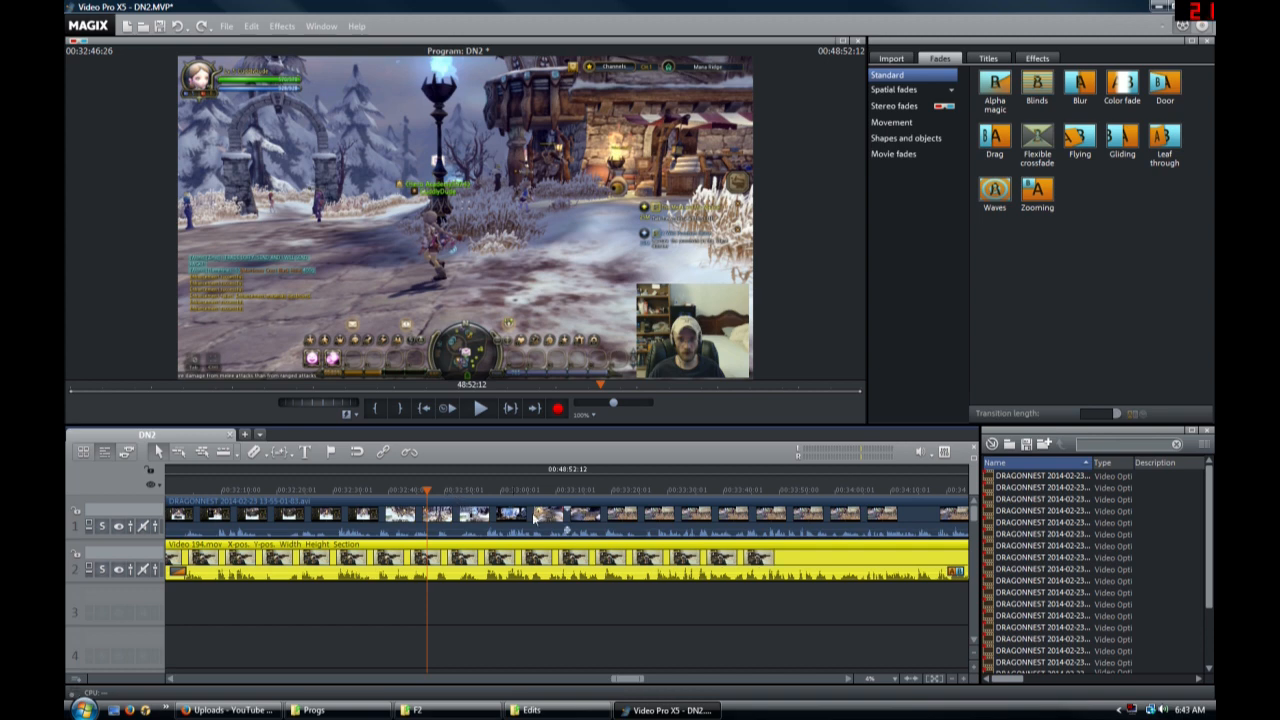
- Split the DRAGONNEST clip and the Video 194.mov overlay at 00:33:12:02
click(567, 491)
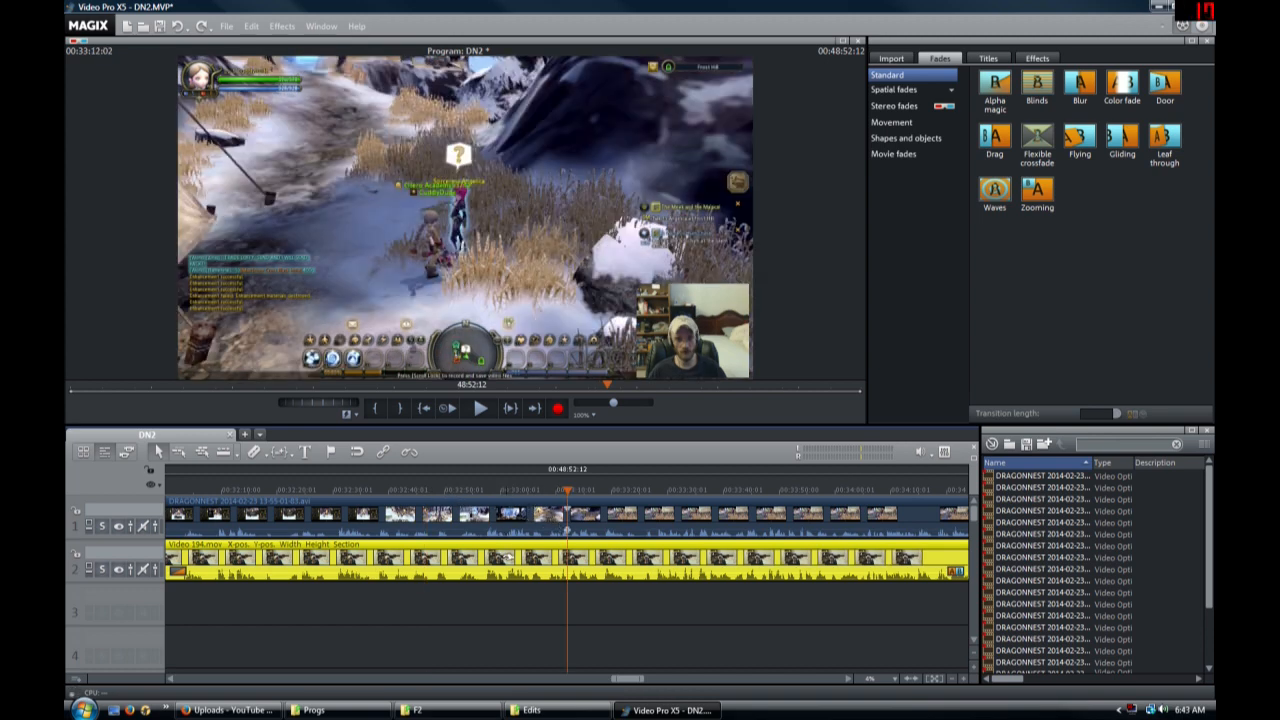
click(576, 524)
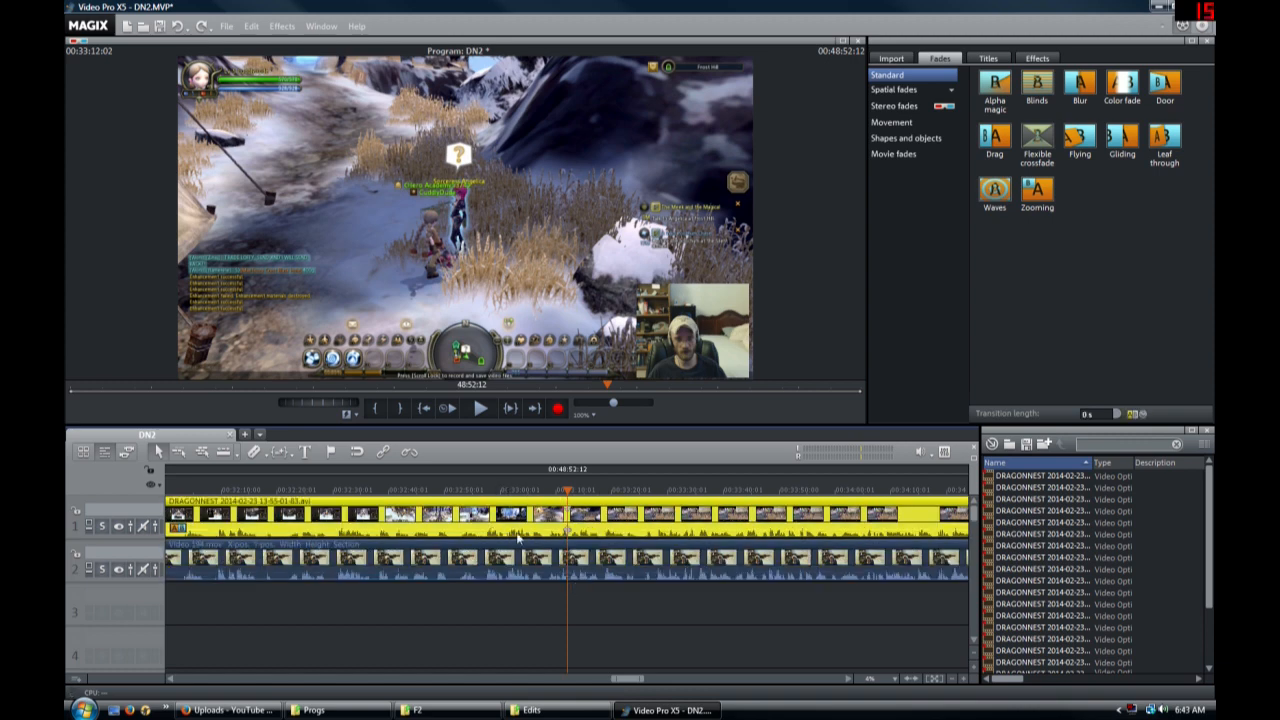
click(254, 451)
click(622, 568)
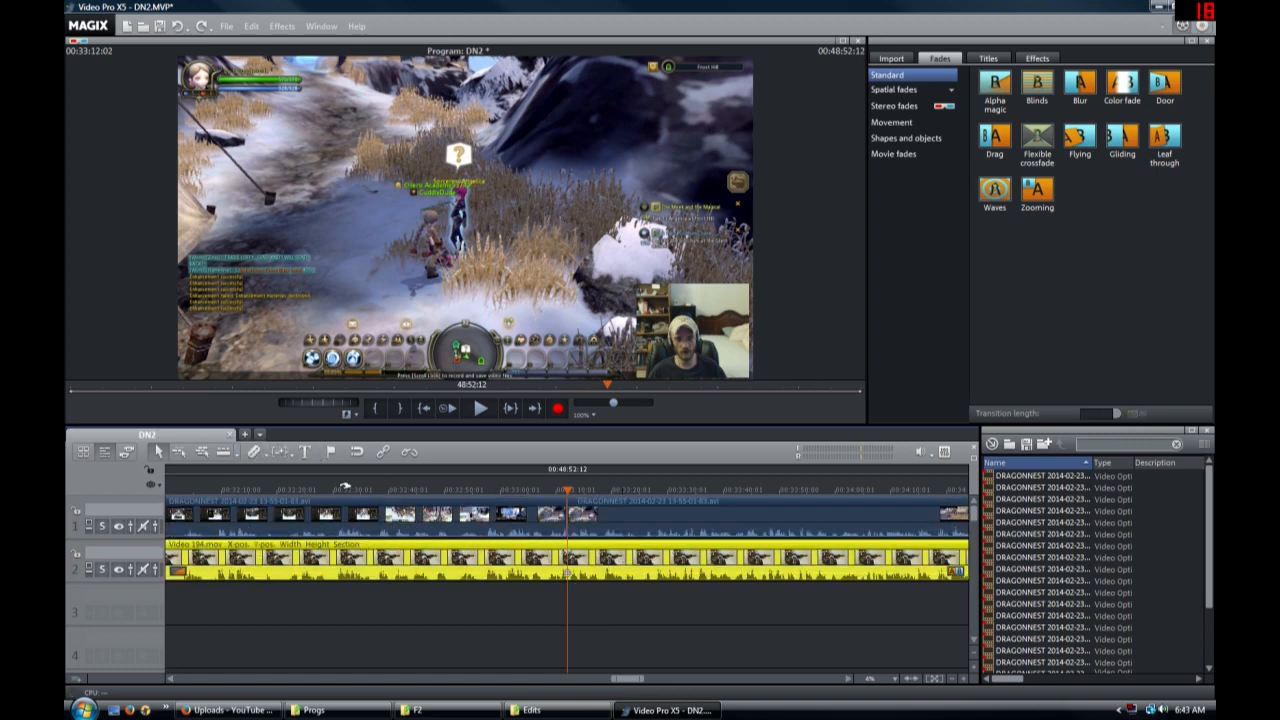
click(256, 451)
- Delete all DRAGONNEST clips and the Video 194.mov section after the split at 00:33:12:02
click(665, 522)
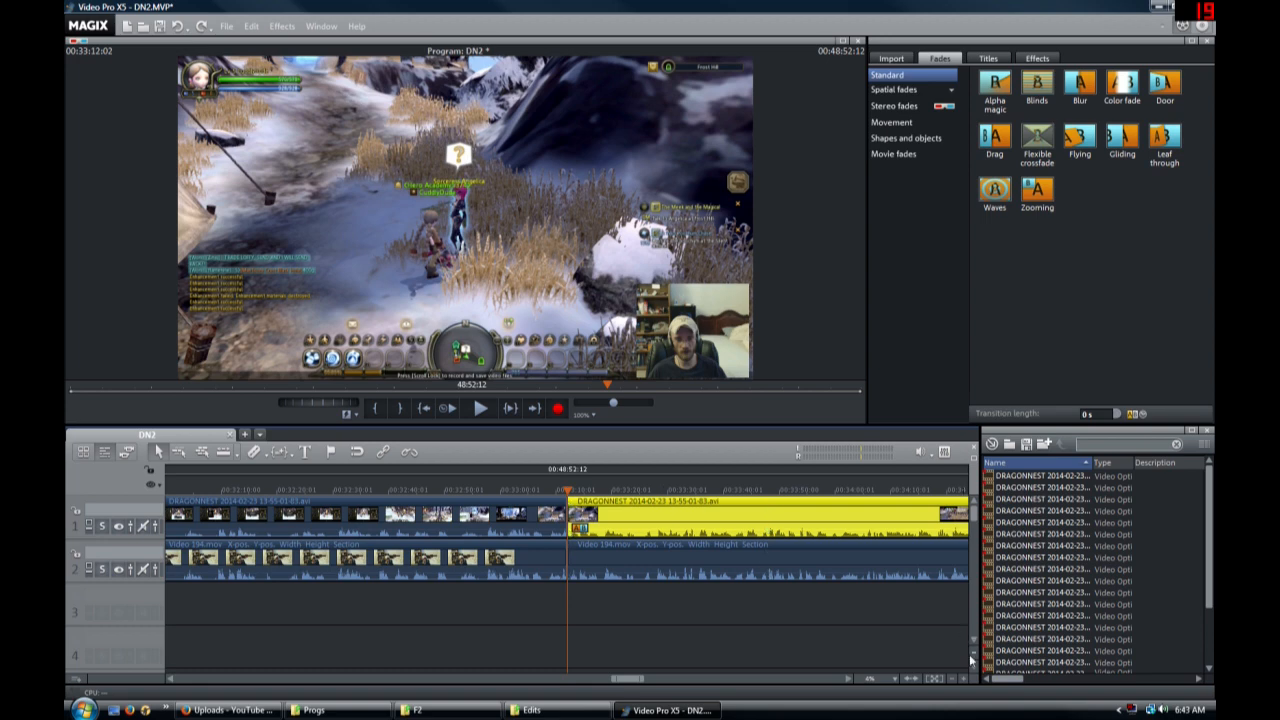
click(912, 680)
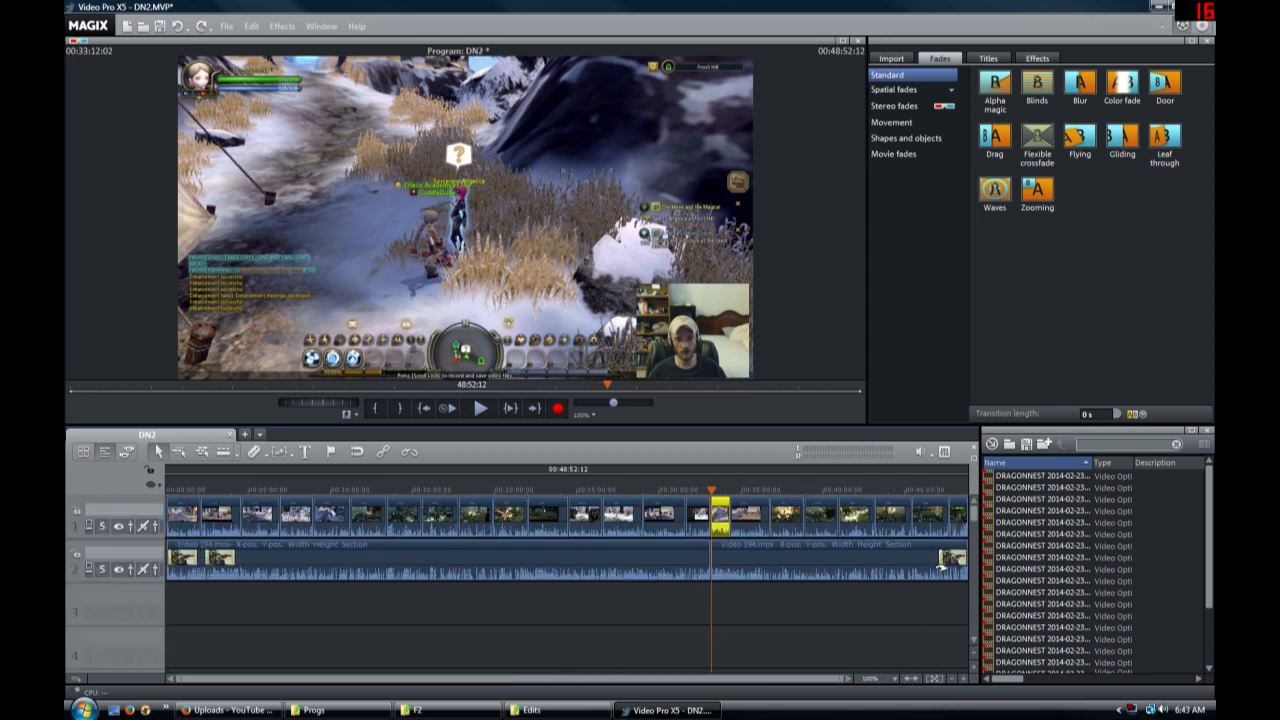
click(941, 562)
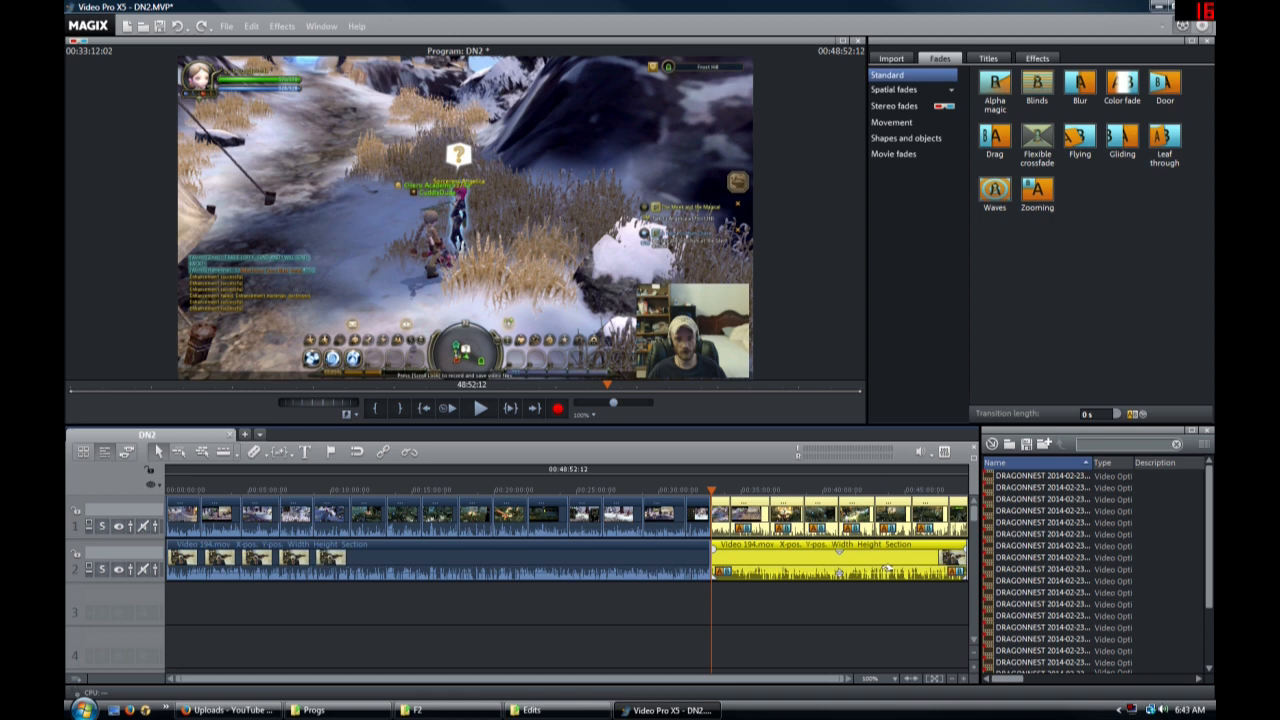
right_click(887, 568)
click(920, 530)
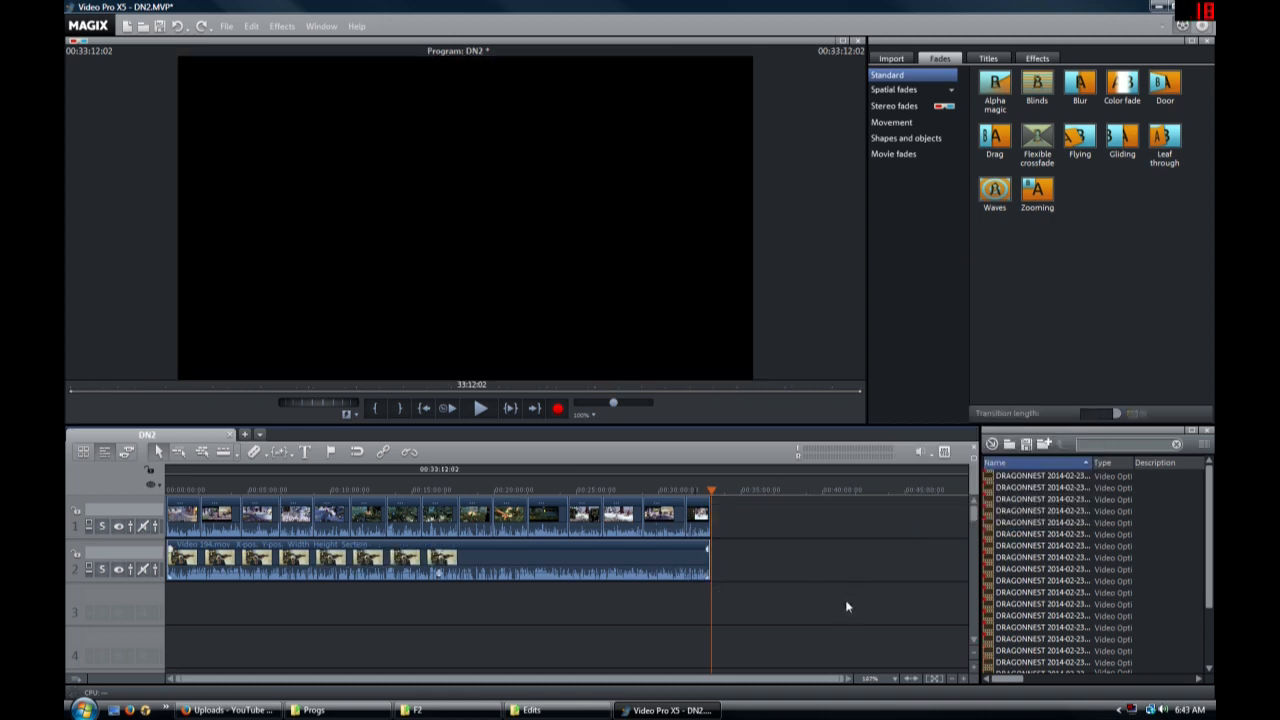
- Add short fade-outs to the ends of the last DRAGONNEST clip and Video 194.mov
click(963, 679)
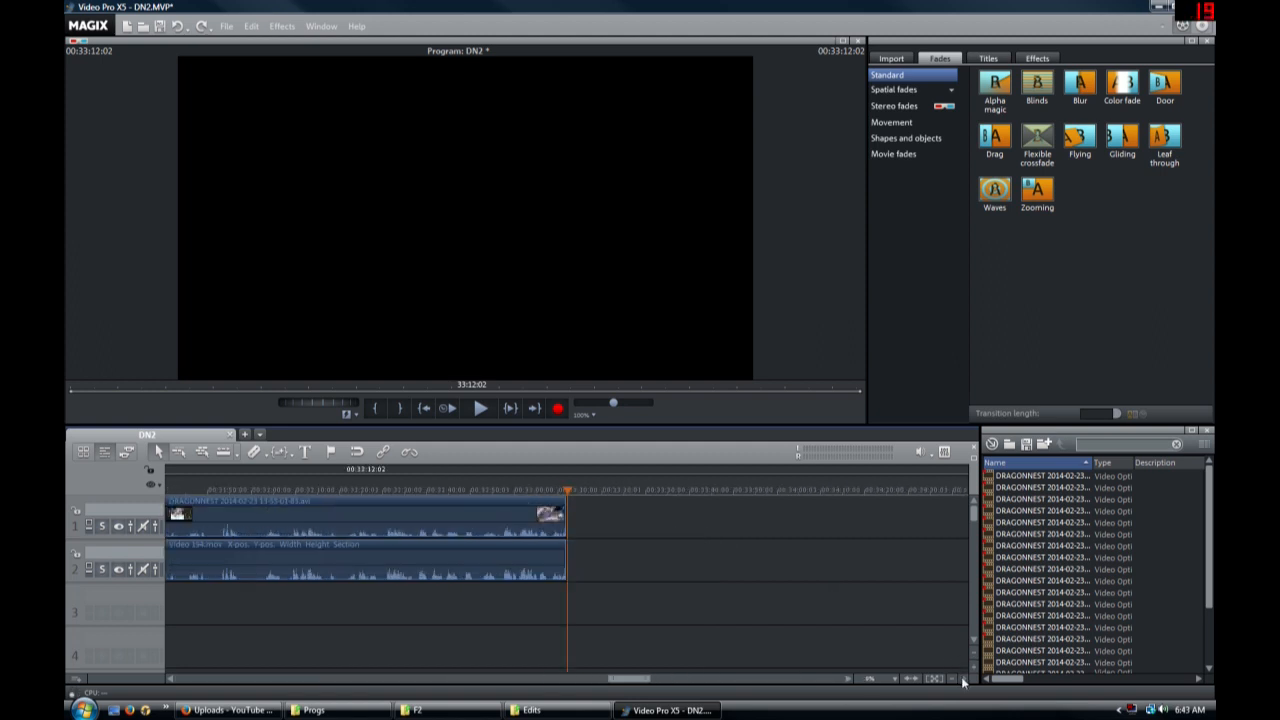
click(883, 683)
click(706, 605)
click(889, 683)
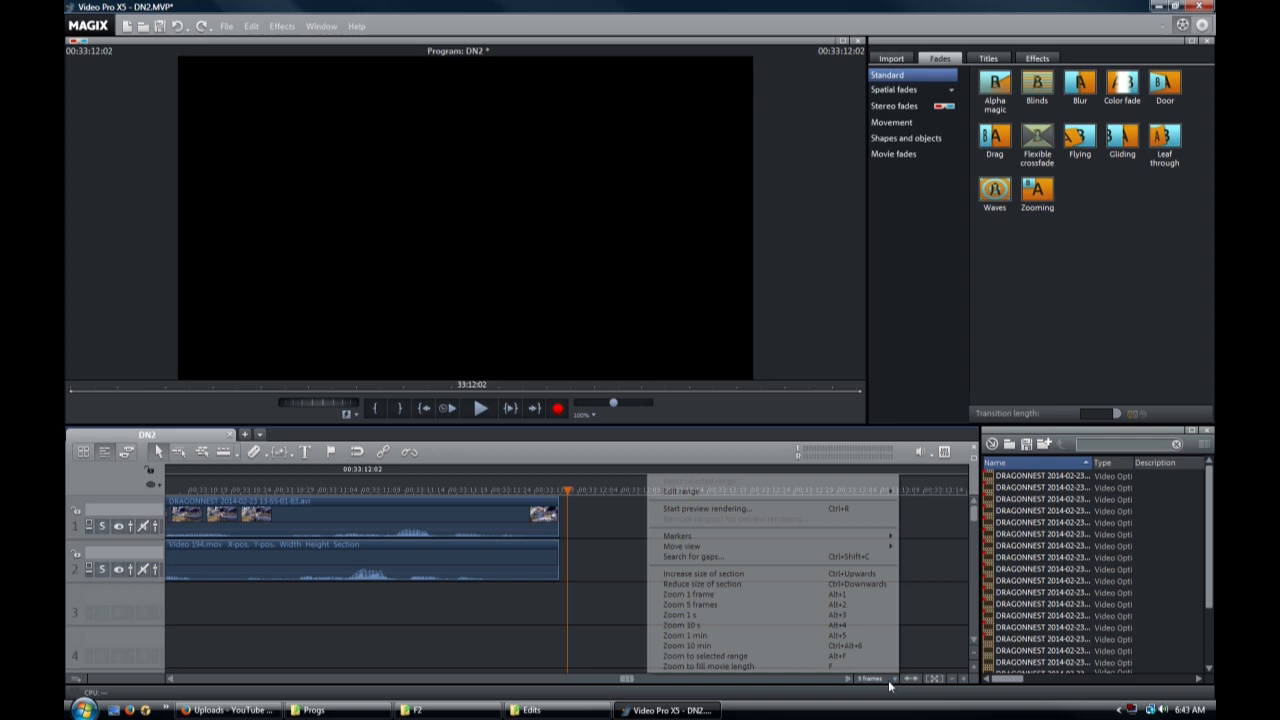
click(760, 614)
drag(558, 510, 489, 512)
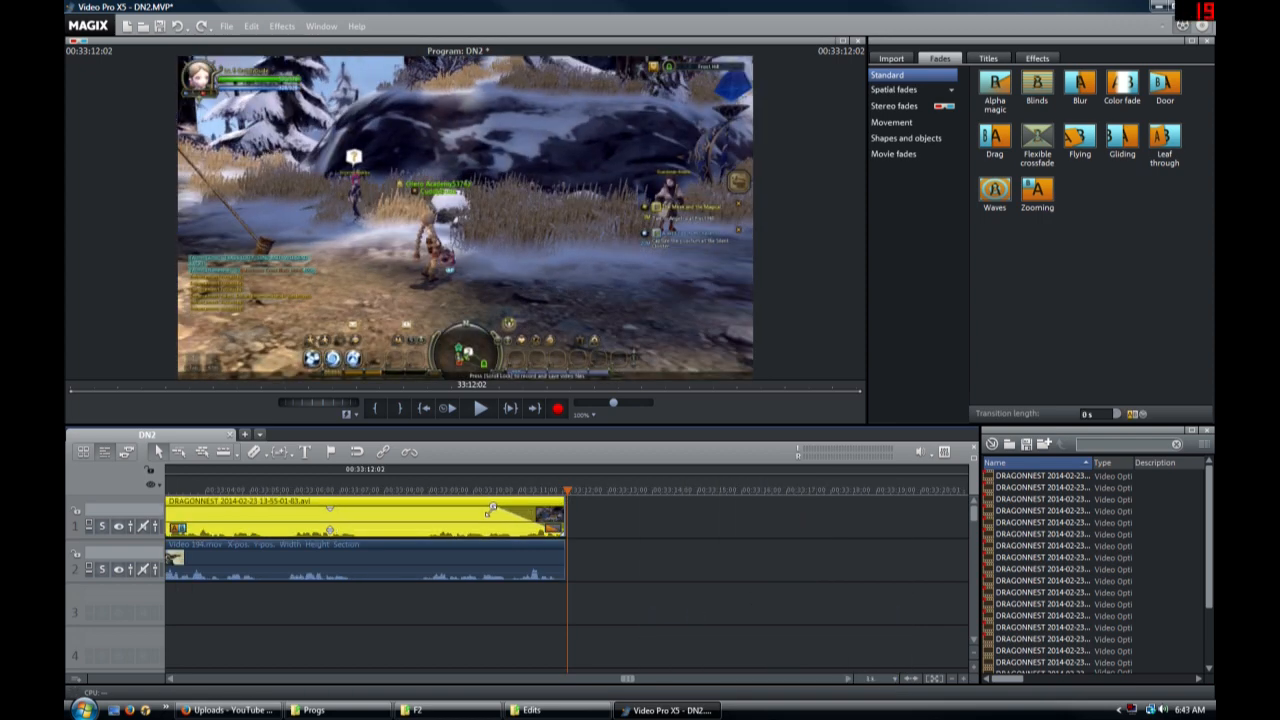
click(559, 553)
drag(556, 553, 502, 552)
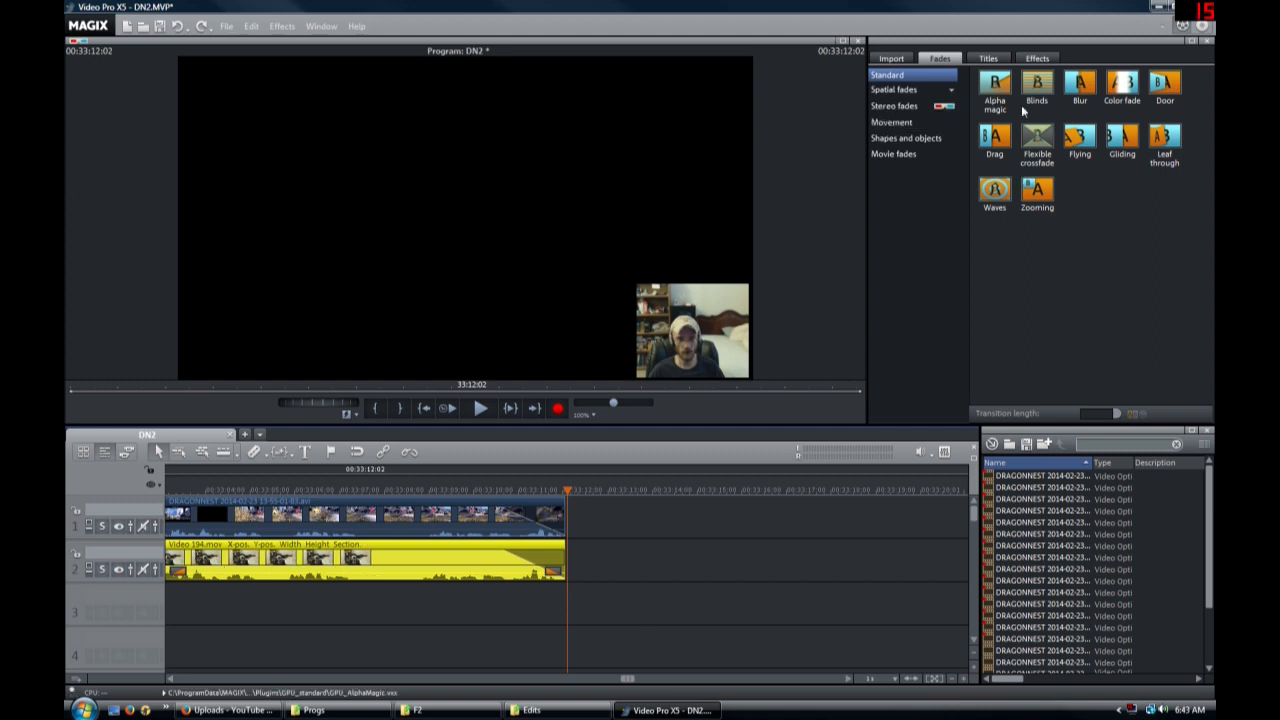
- Insert a 3D scrolling text title after the last clips with the text "Star Wars" and "Style" on two lines
click(988, 58)
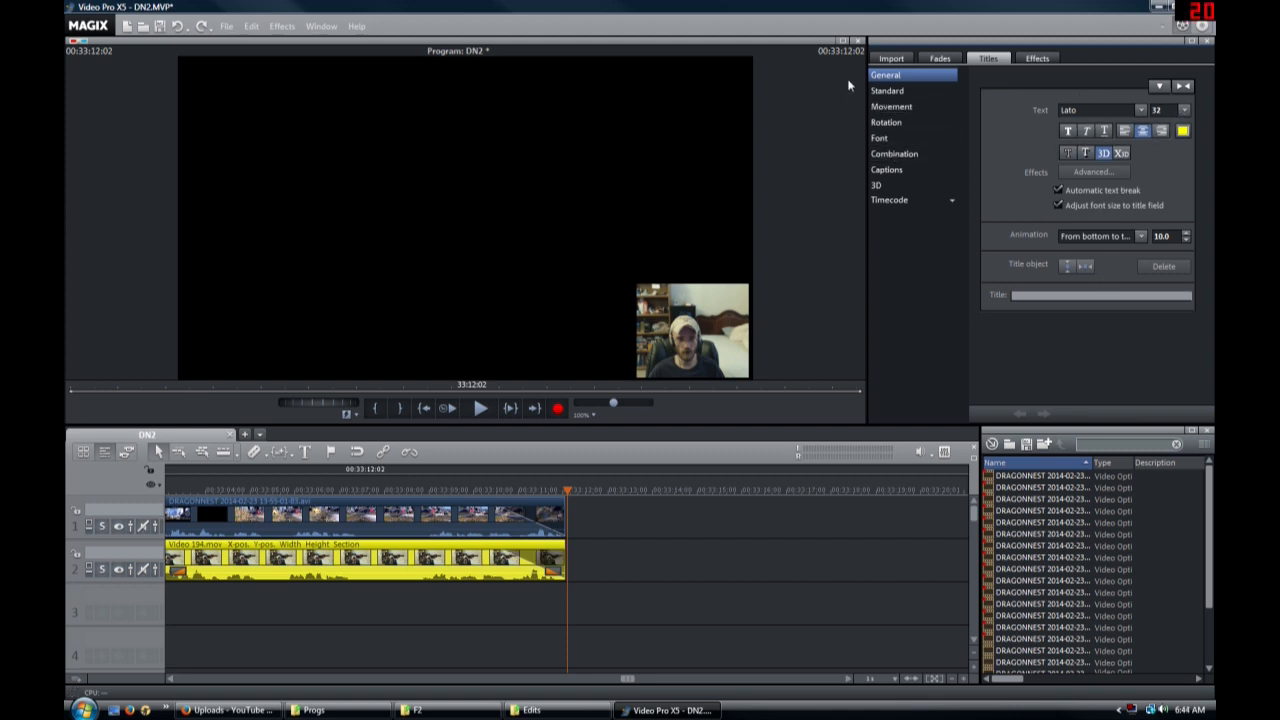
click(887, 91)
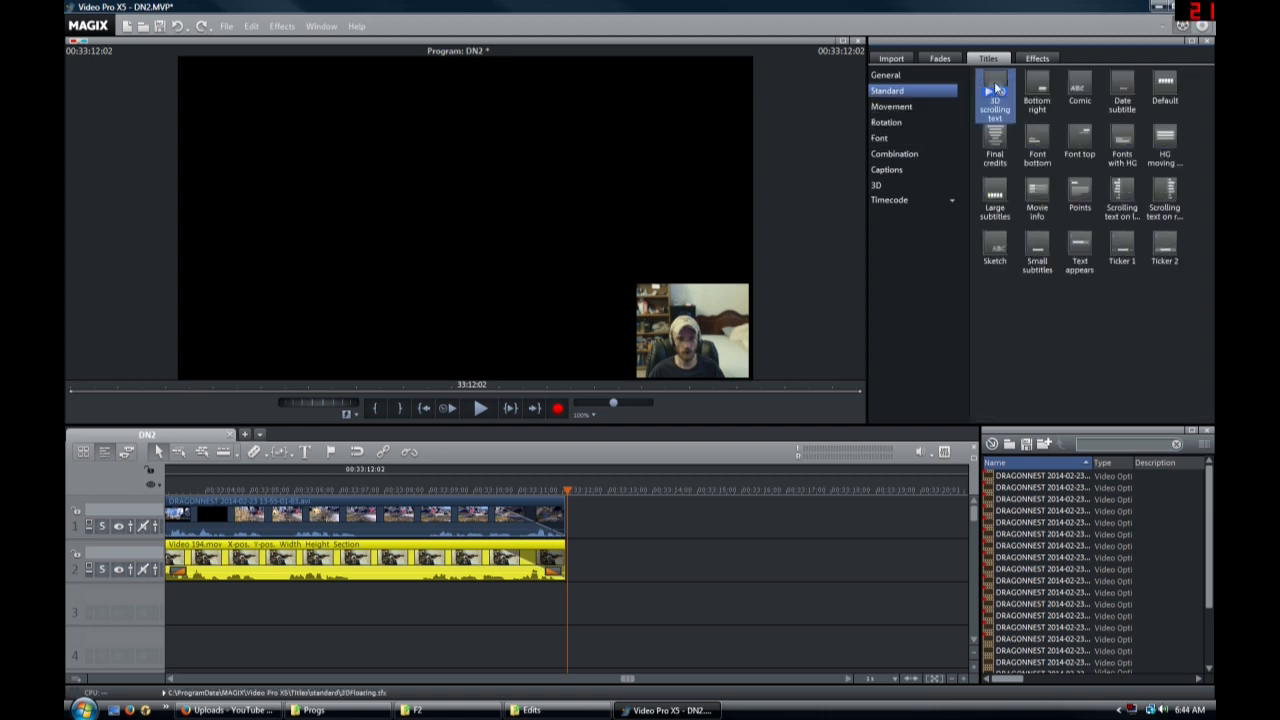
drag(705, 403, 619, 529)
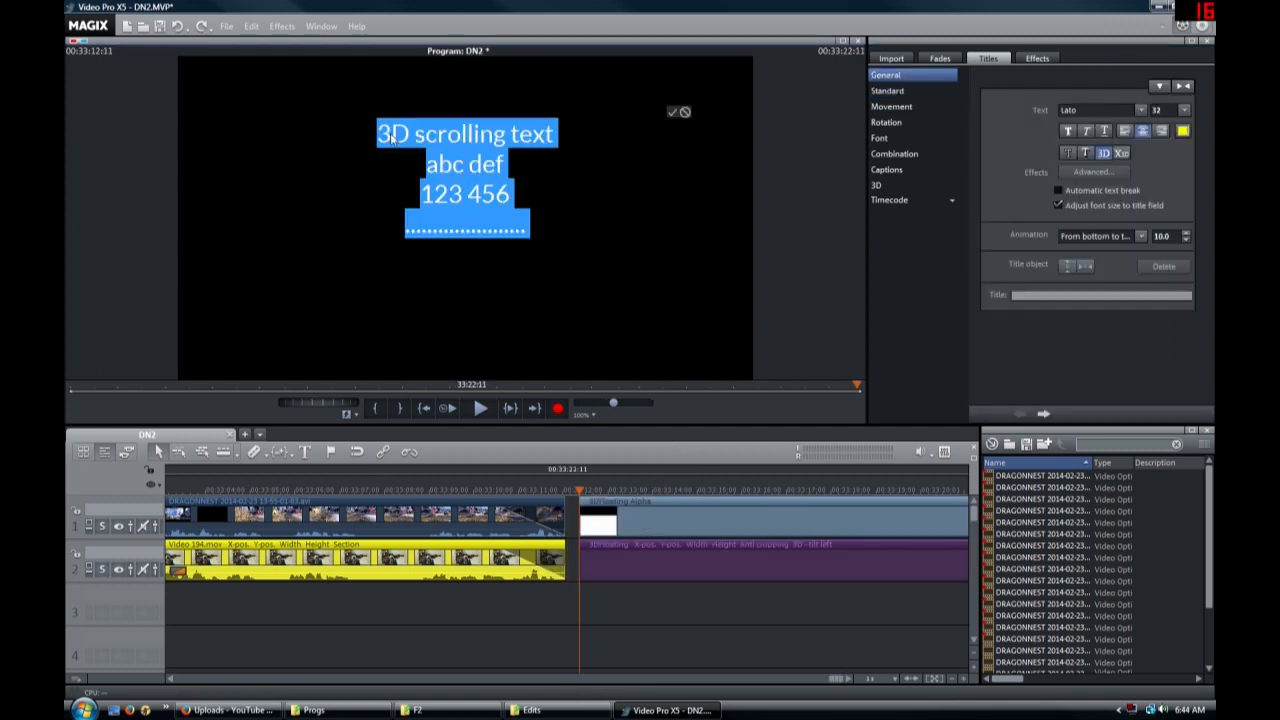
text(Star Wars)
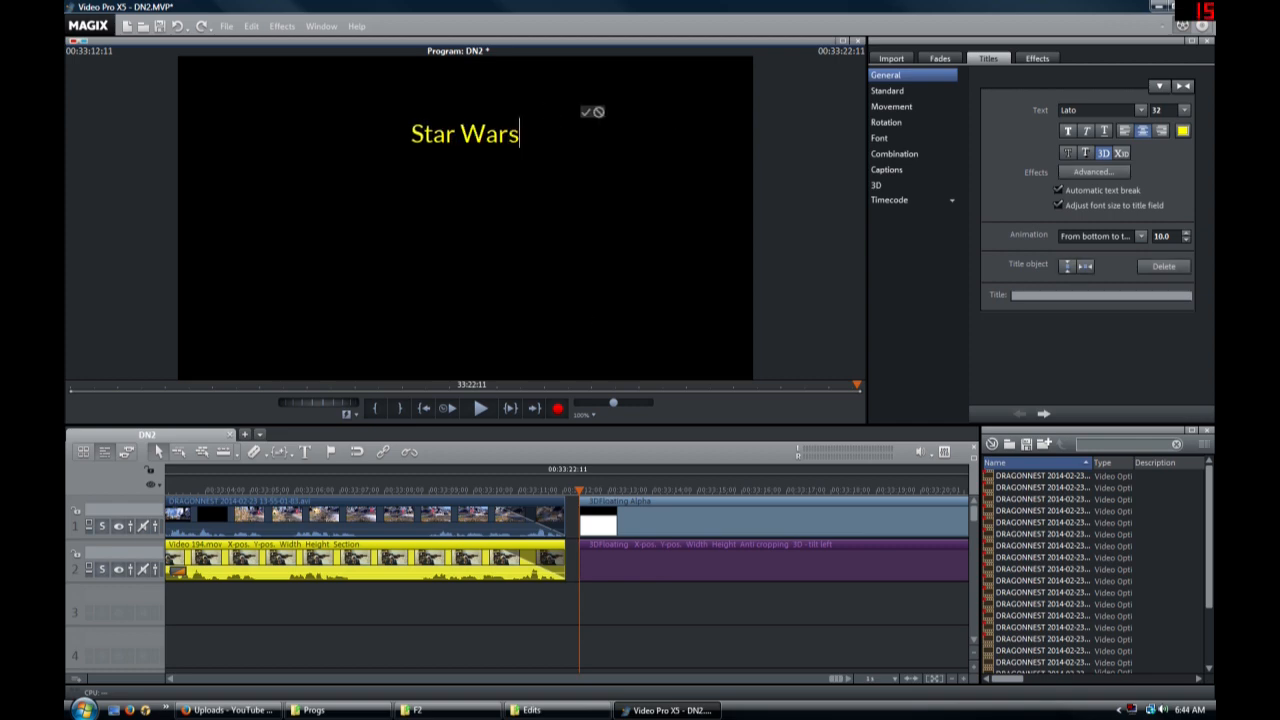
key(Return)
text(Style)
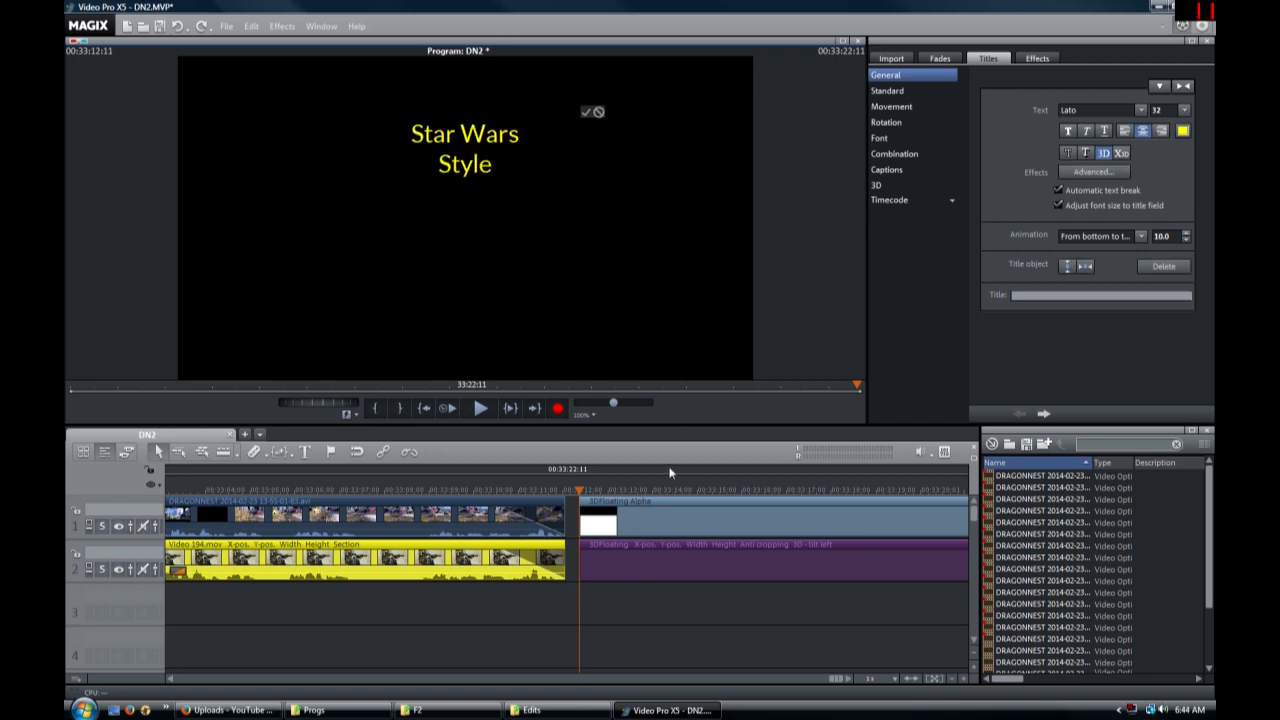
- Preview the scrolling title at 00:33:13:13 and play it back from its start
click(628, 488)
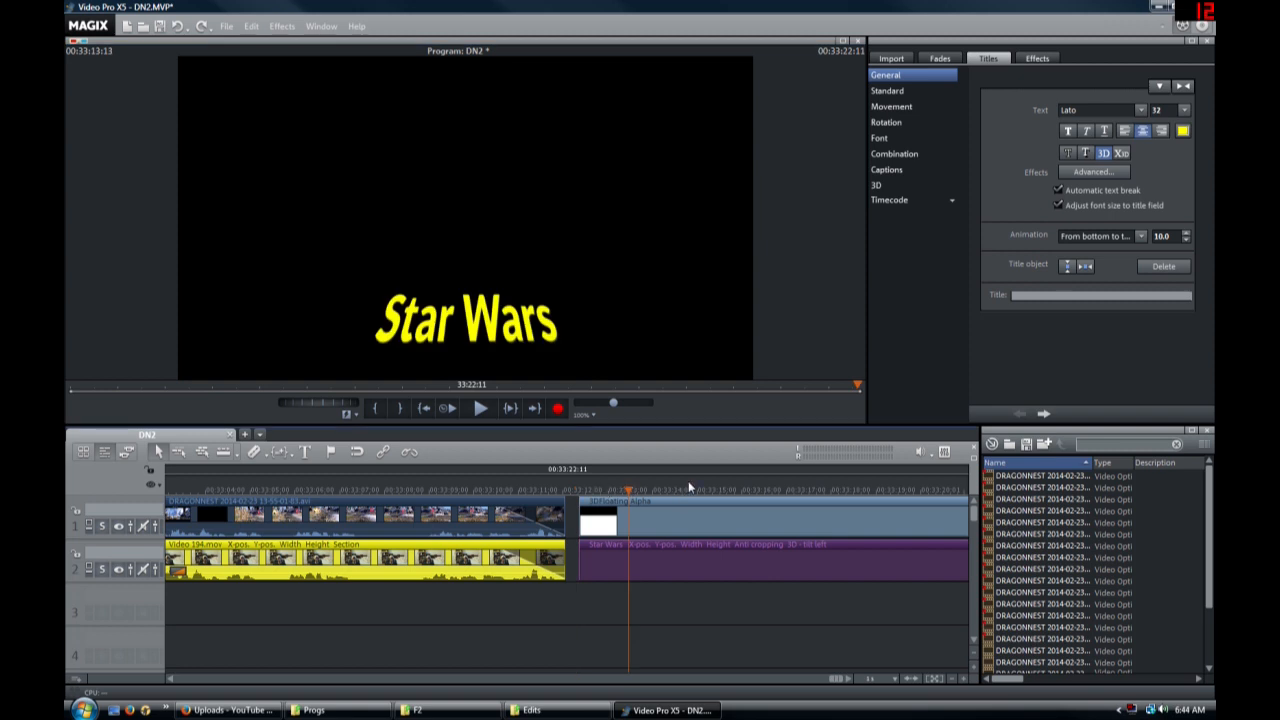
click(772, 488)
click(580, 492)
key(space)
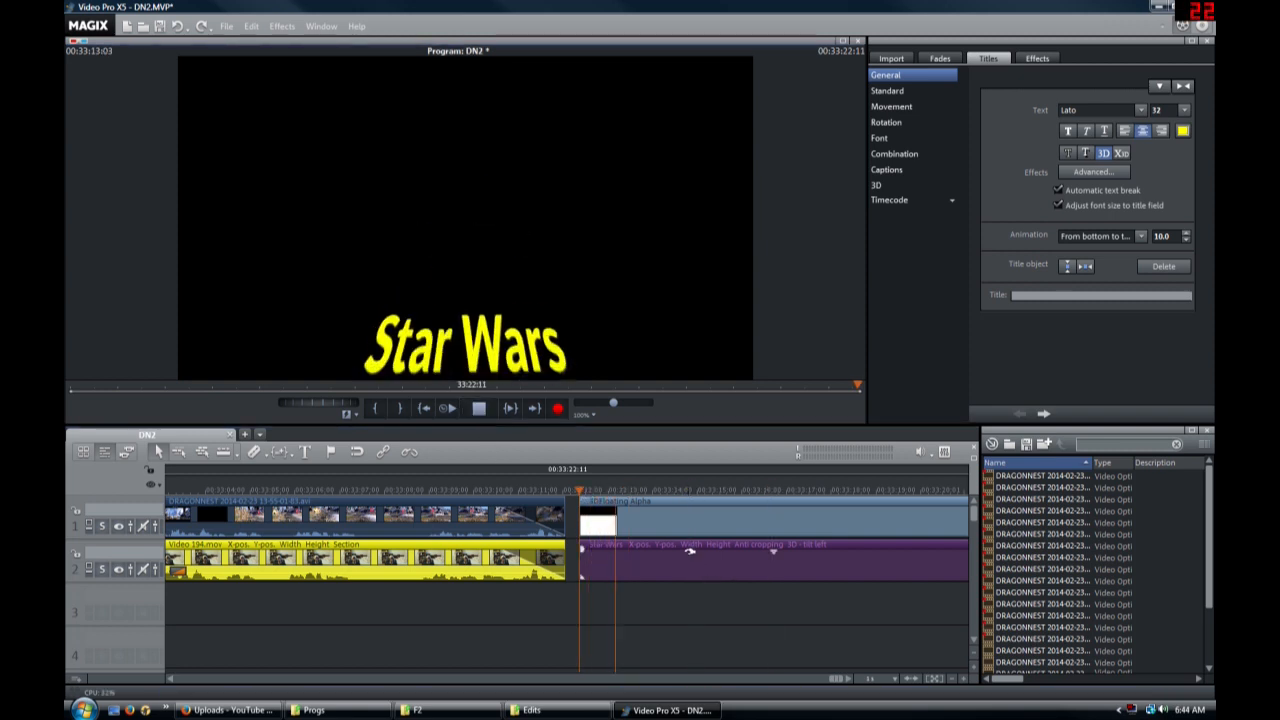
click(885, 90)
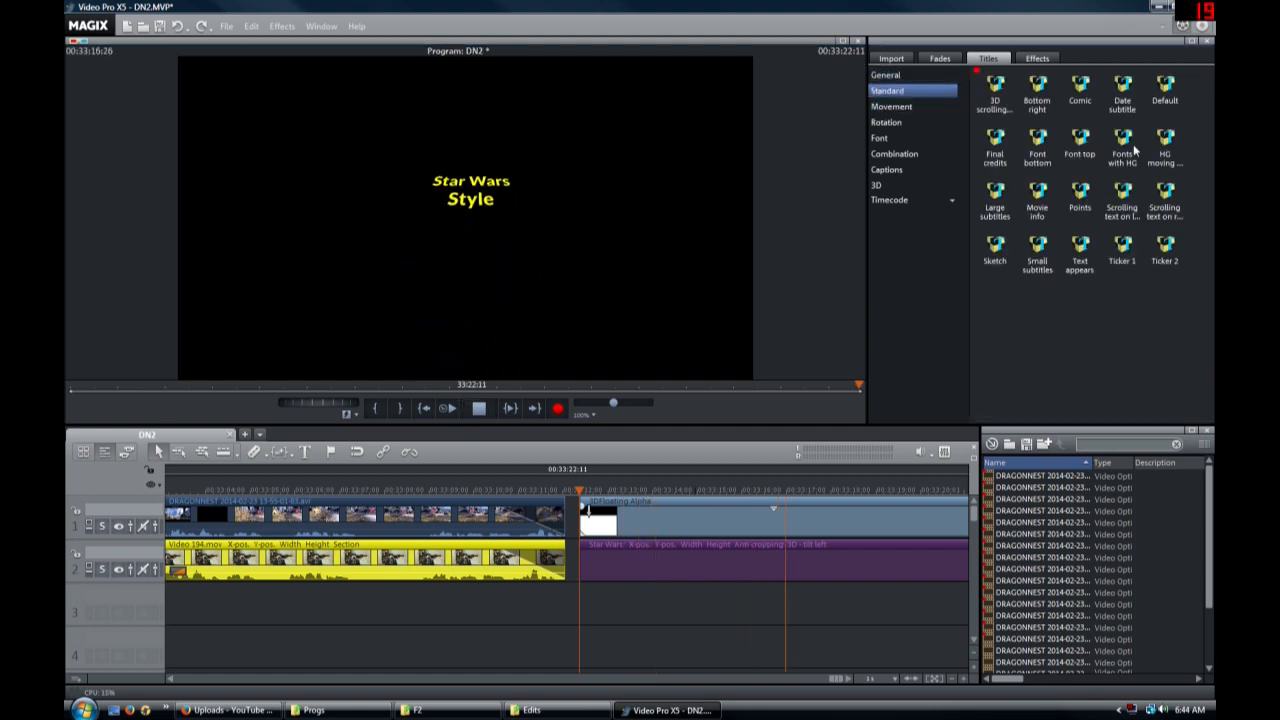
key(space)
- Delete the 3D scrolling title and its alpha object from the end of the timeline
click(715, 521)
right_click(715, 521)
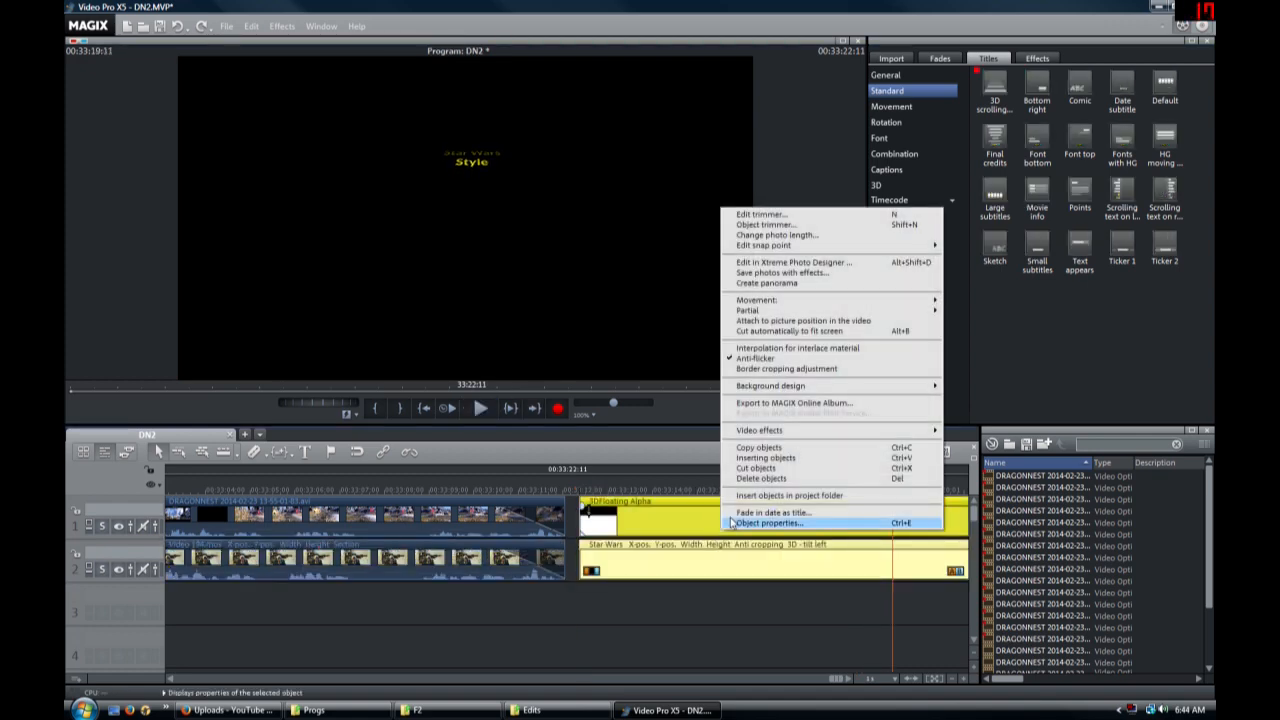
click(757, 479)
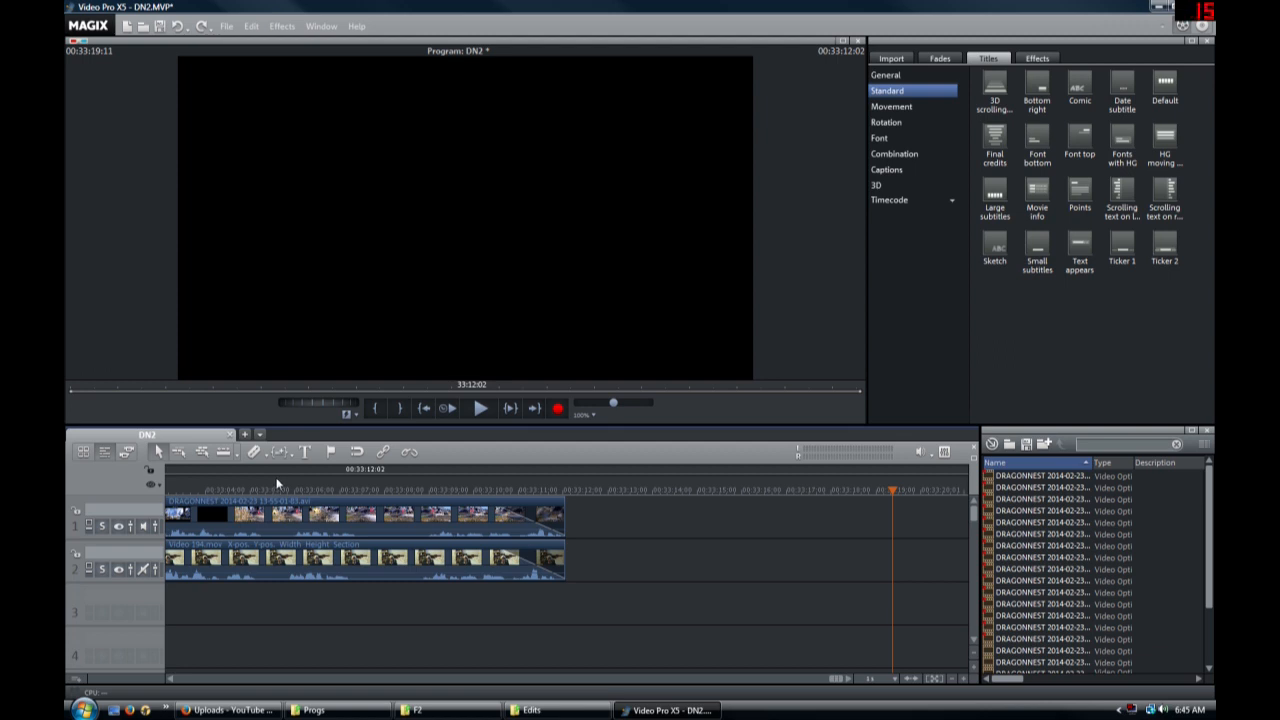
- Select all clips on the first track from the intro through the last DRAGONNEST clip and group them
click(912, 681)
key(Home)
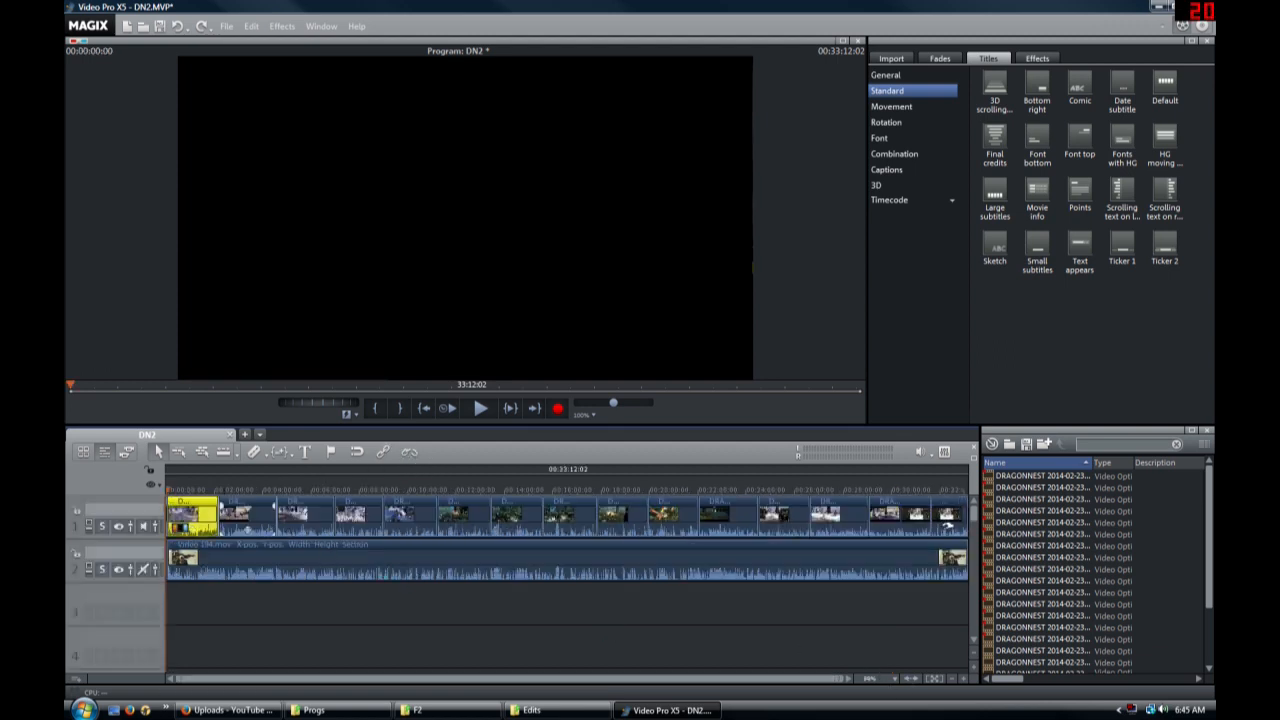
shift+click(943, 525)
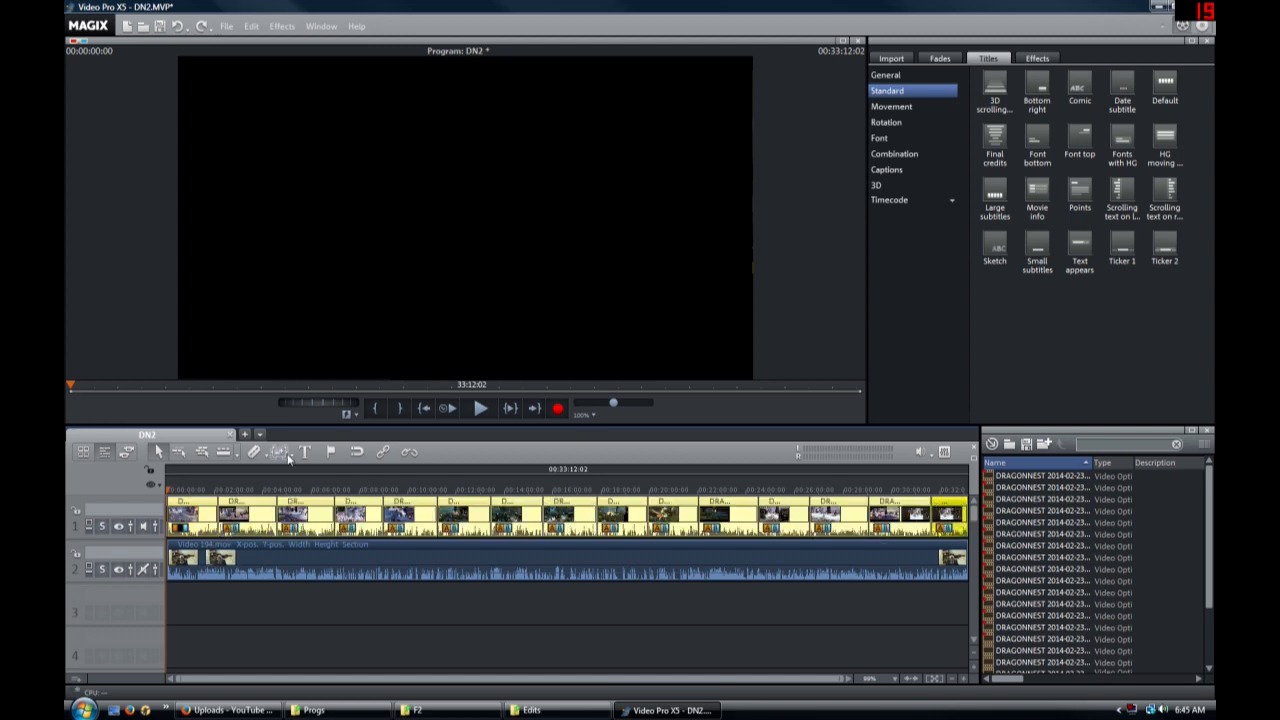
click(530, 662)
- Check the grouping by selecting and deselecting individual clips on the first track
click(520, 523)
click(540, 623)
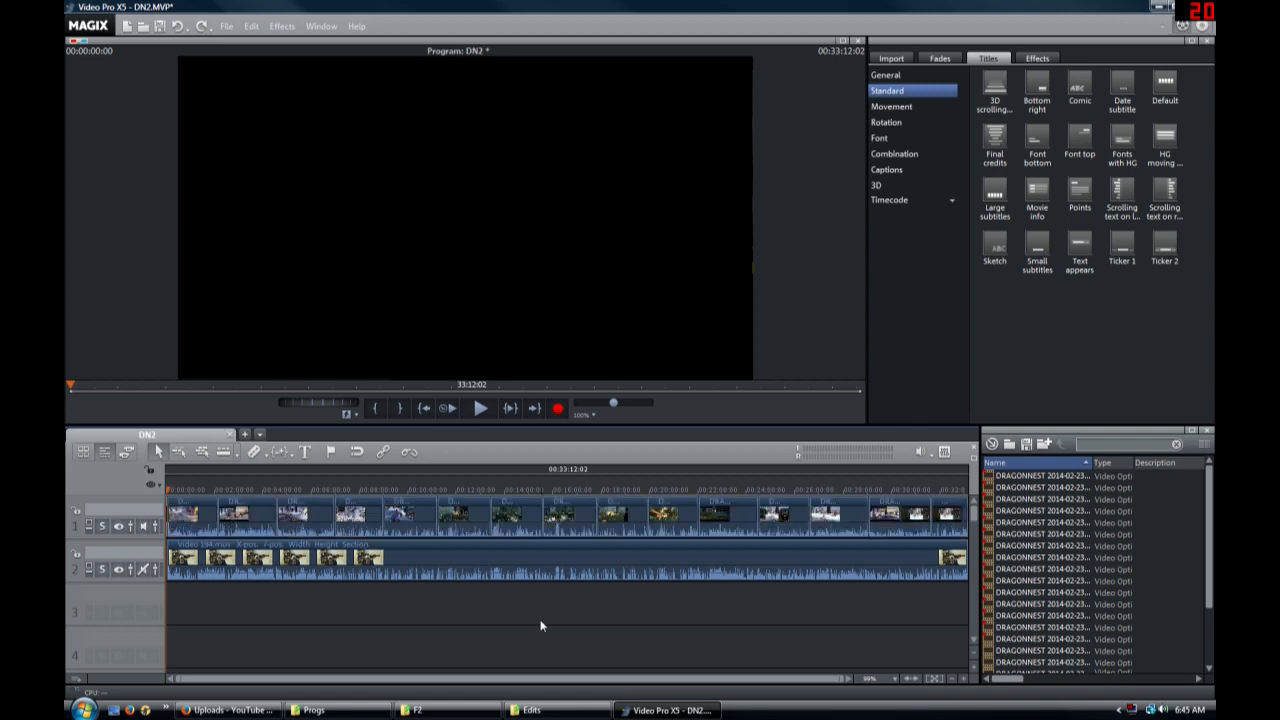
click(517, 515)
click(737, 516)
click(740, 591)
click(740, 516)
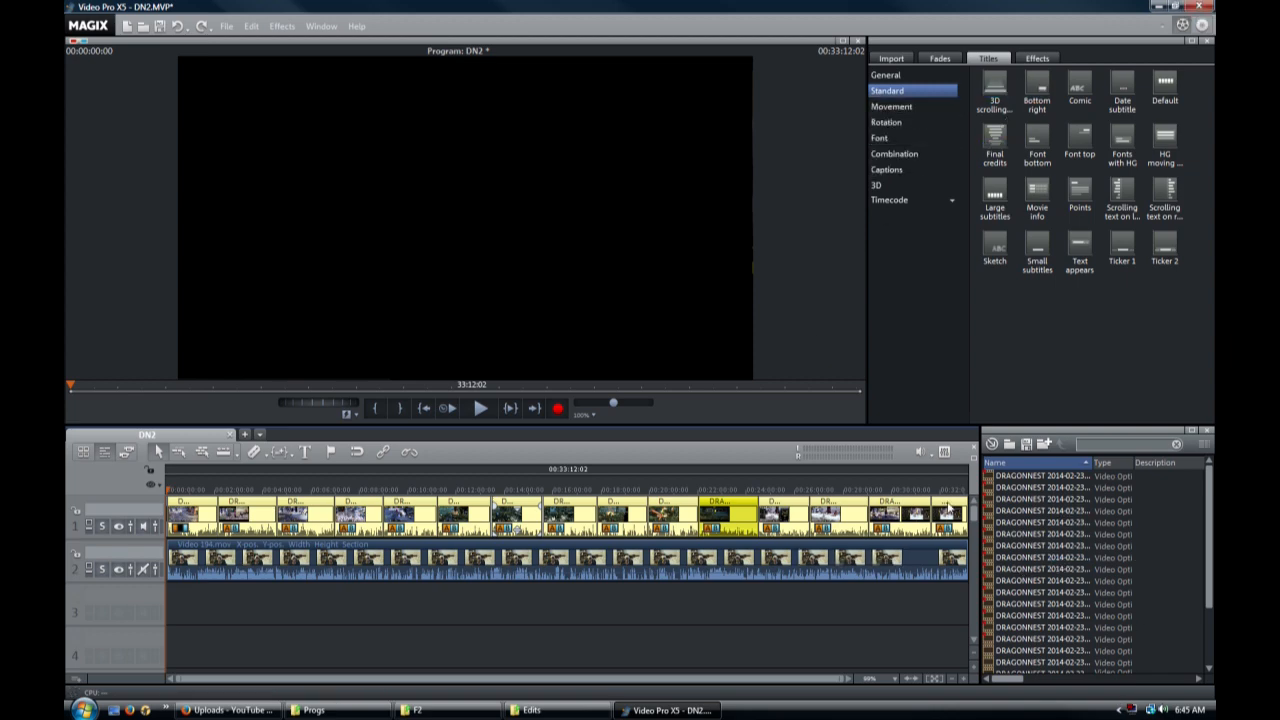
- Show the media files available for import, and jog the preview backward from 00:12:31:27 to 00:12:27:14
click(878, 60)
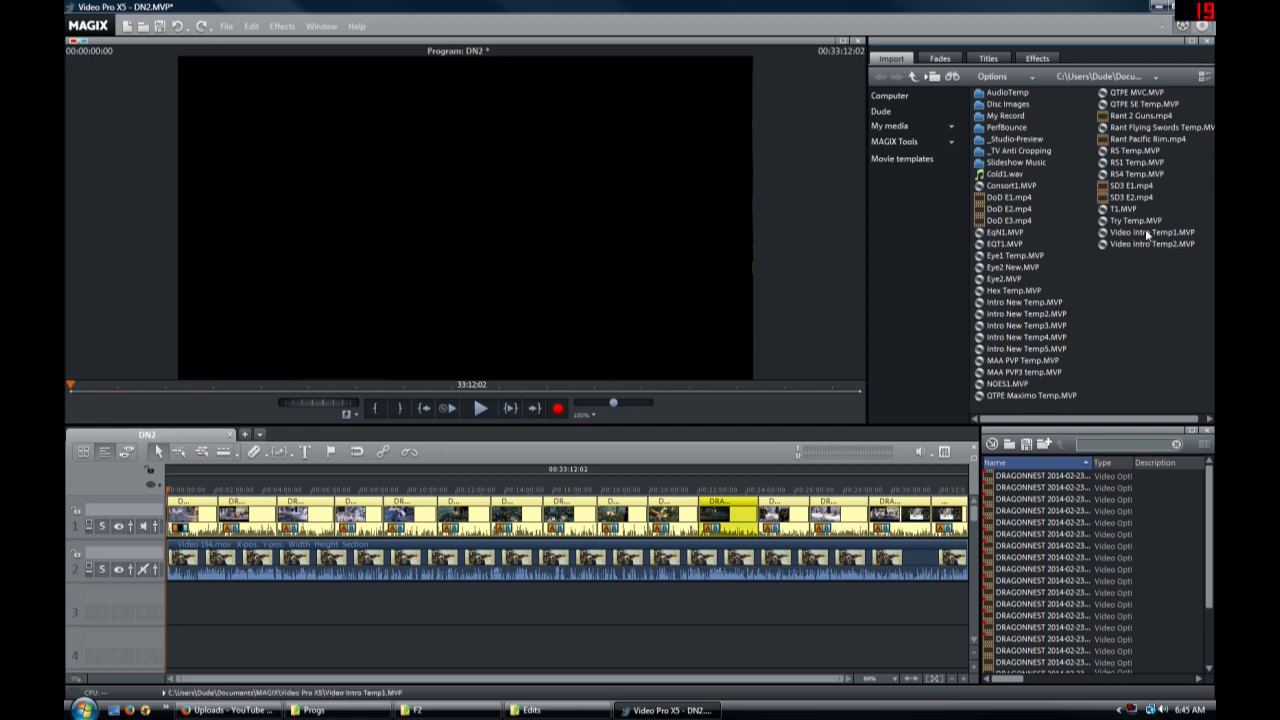
mouse_move(1116, 203)
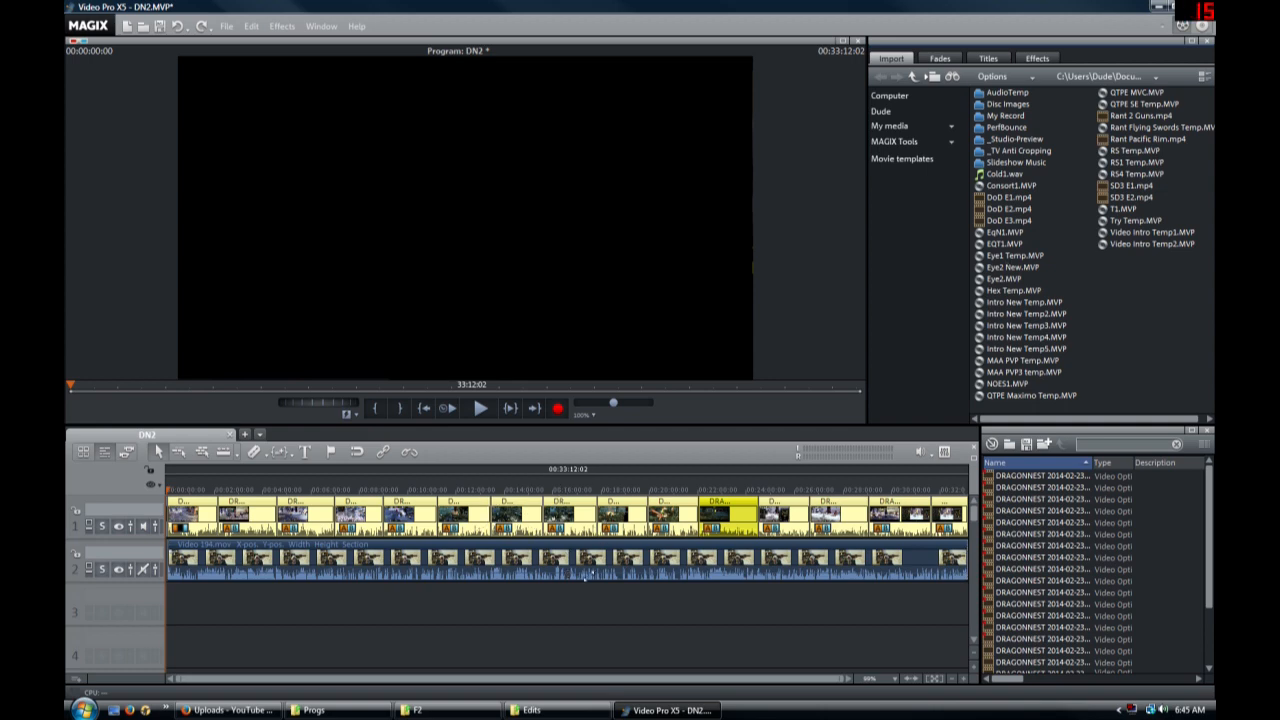
click(469, 490)
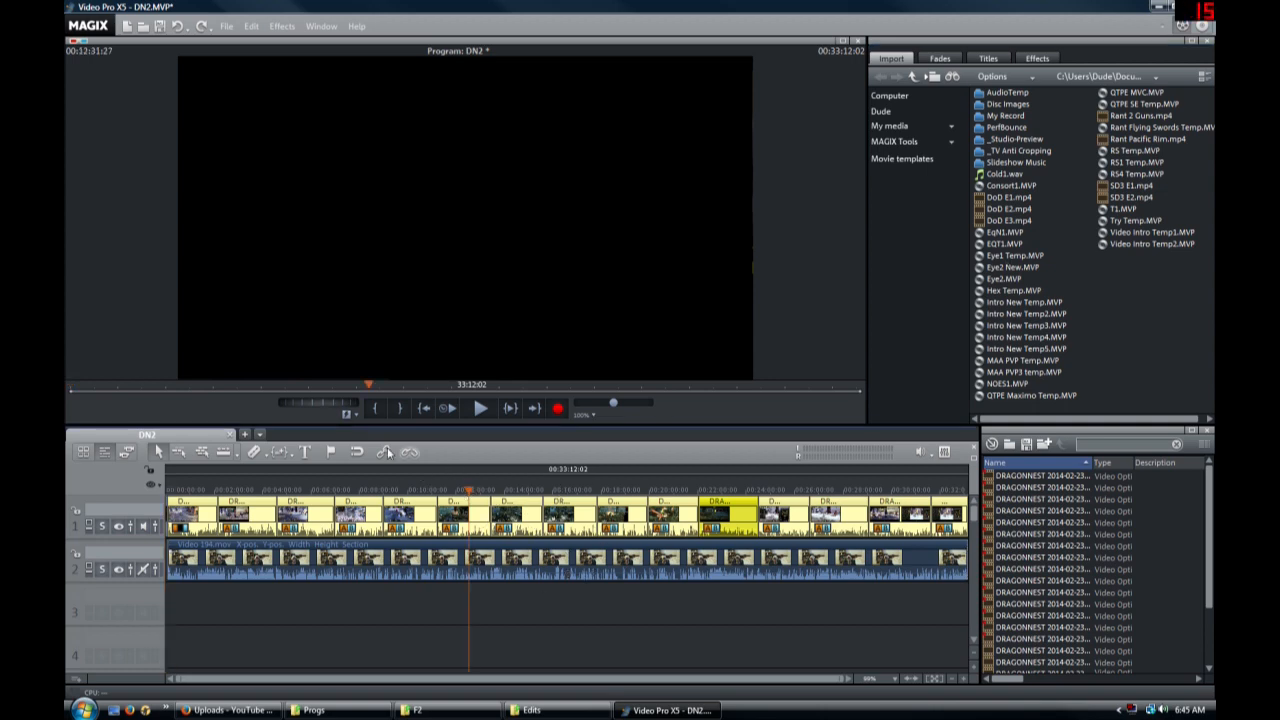
drag(340, 413, 309, 414)
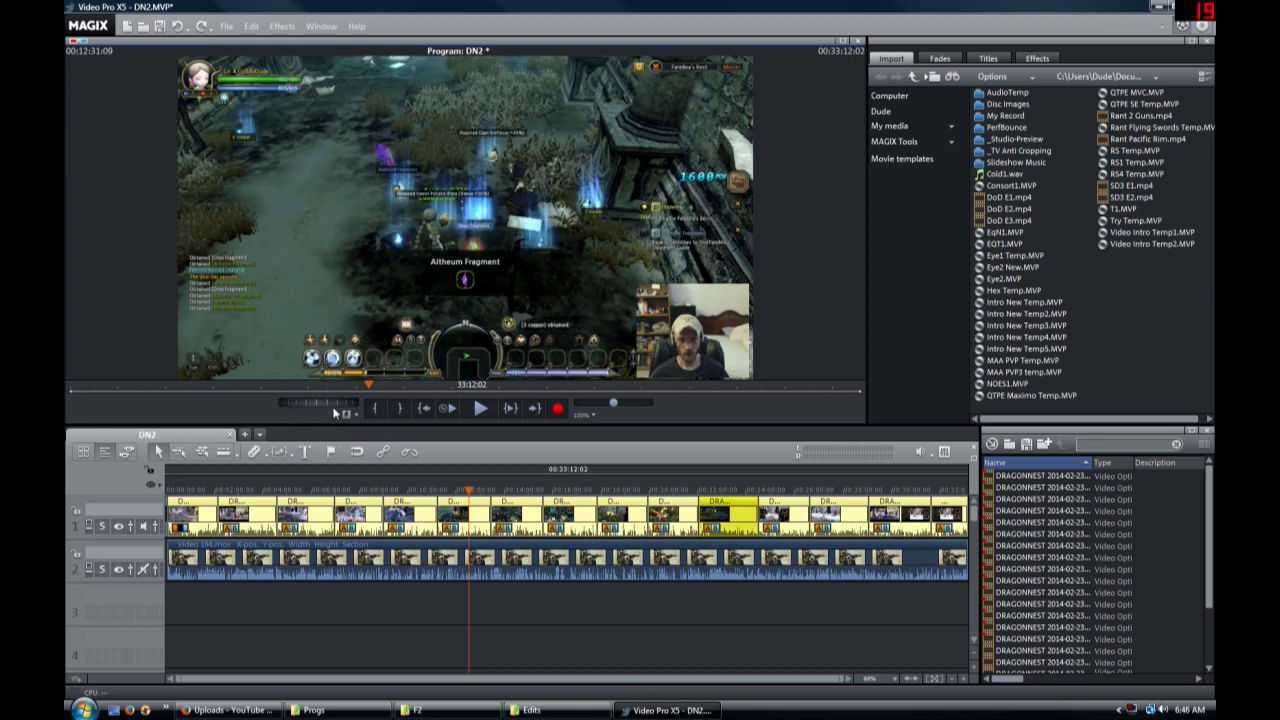
drag(331, 407, 263, 411)
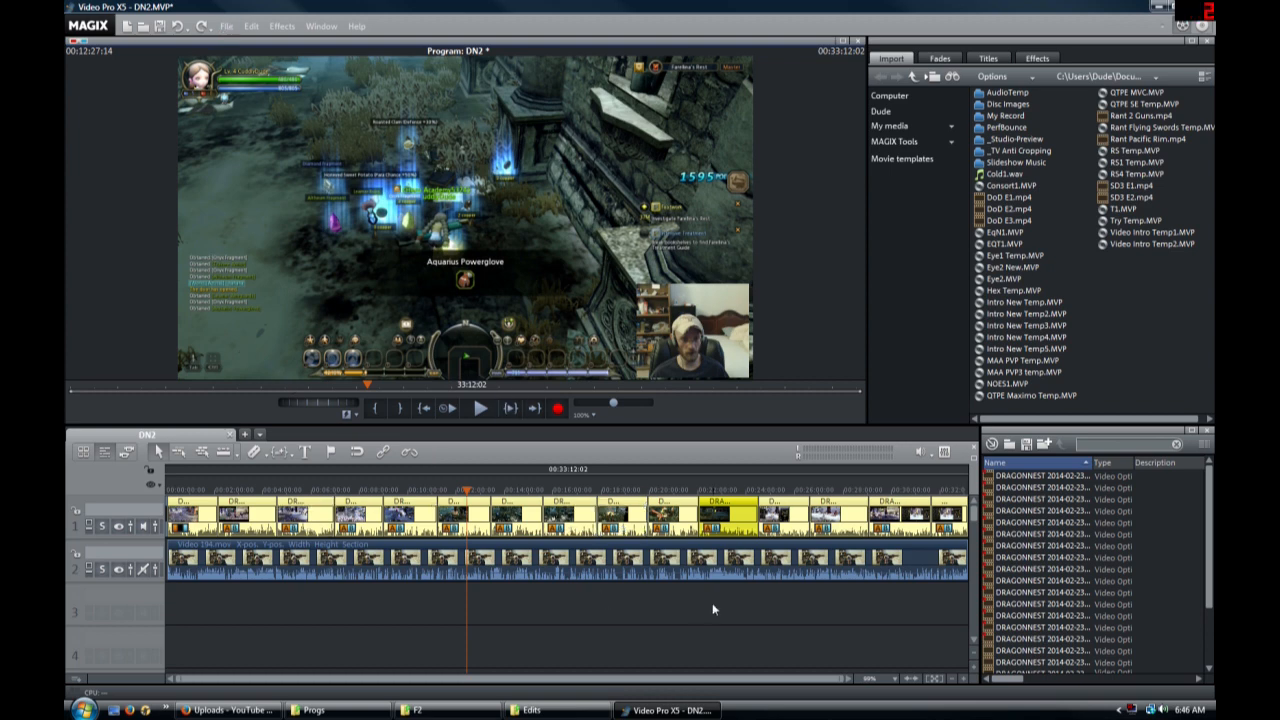
click(963, 679)
click(963, 679)
click(963, 679)
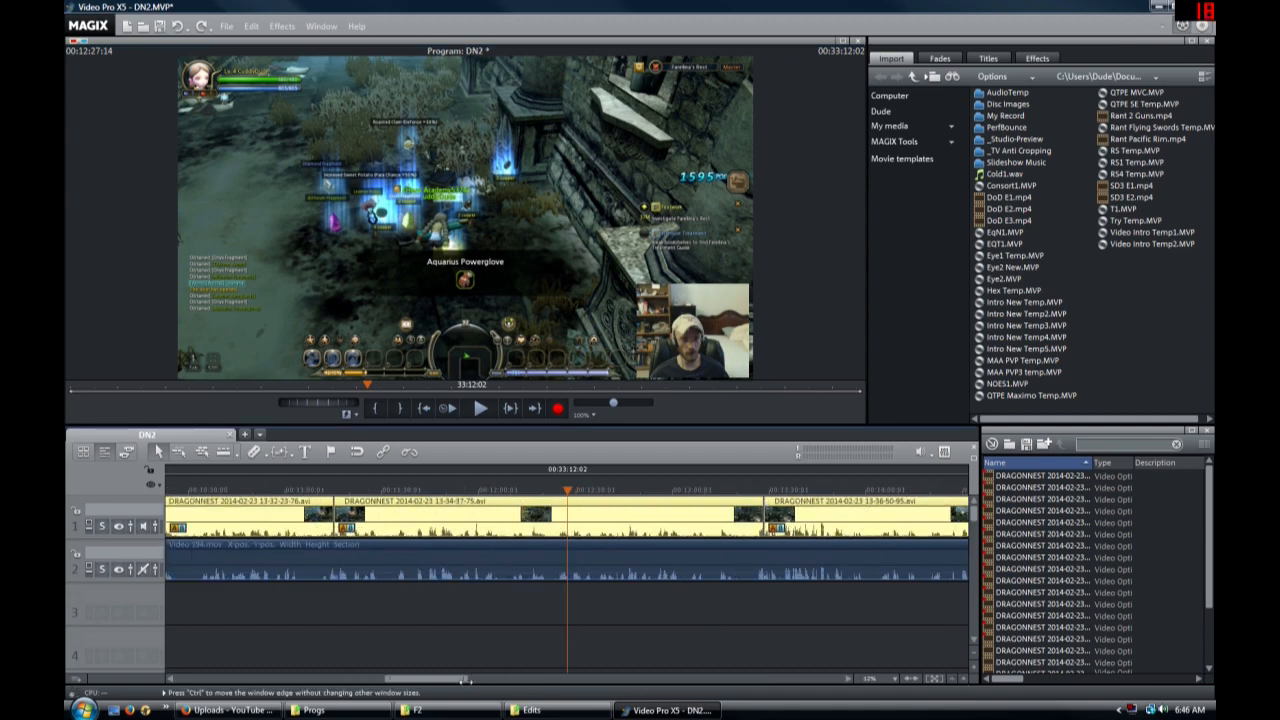
drag(437, 680, 866, 675)
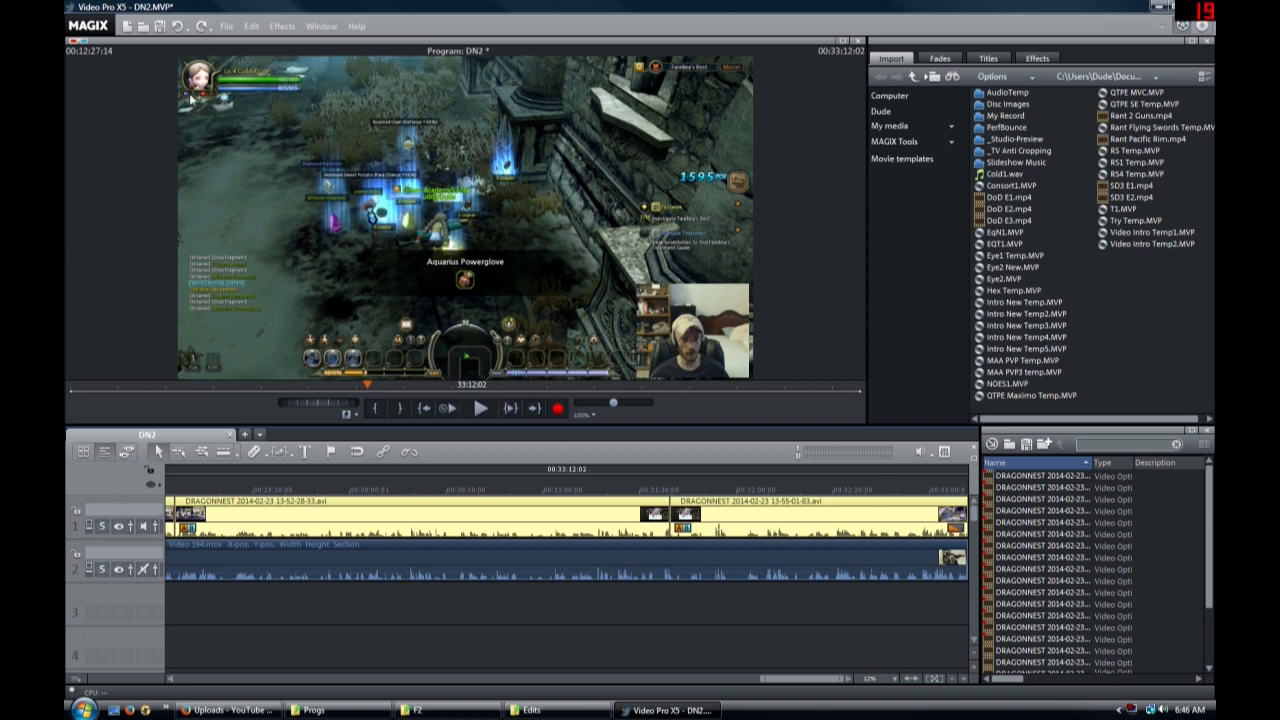
- Open the MPEG-4 export settings for the movie, review them and close them without exporting
click(226, 26)
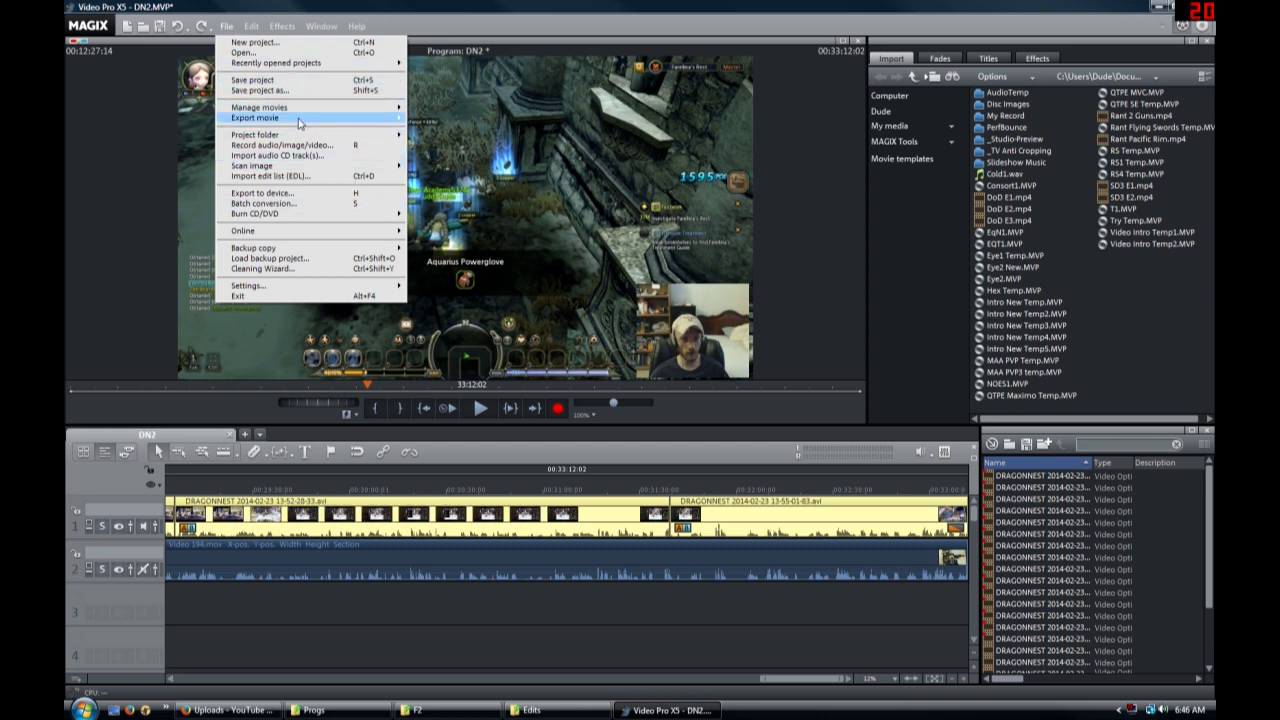
mouse_move(298, 120)
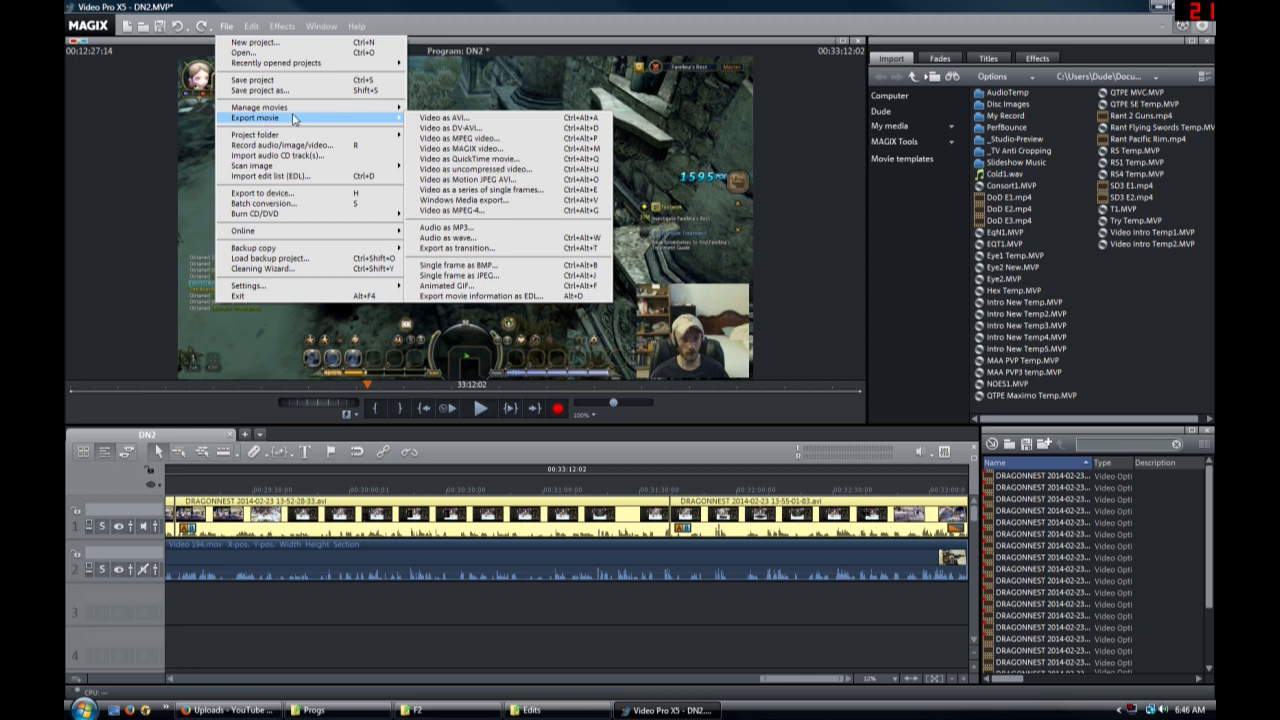
click(479, 211)
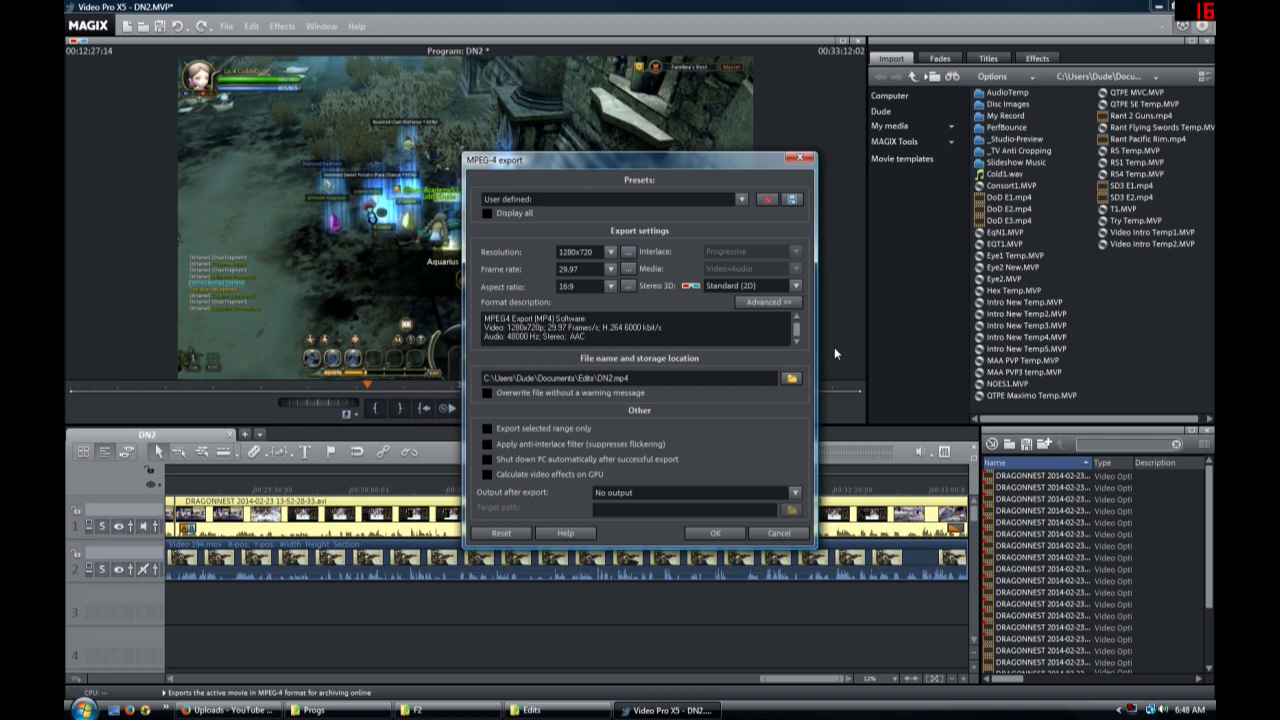
click(797, 158)
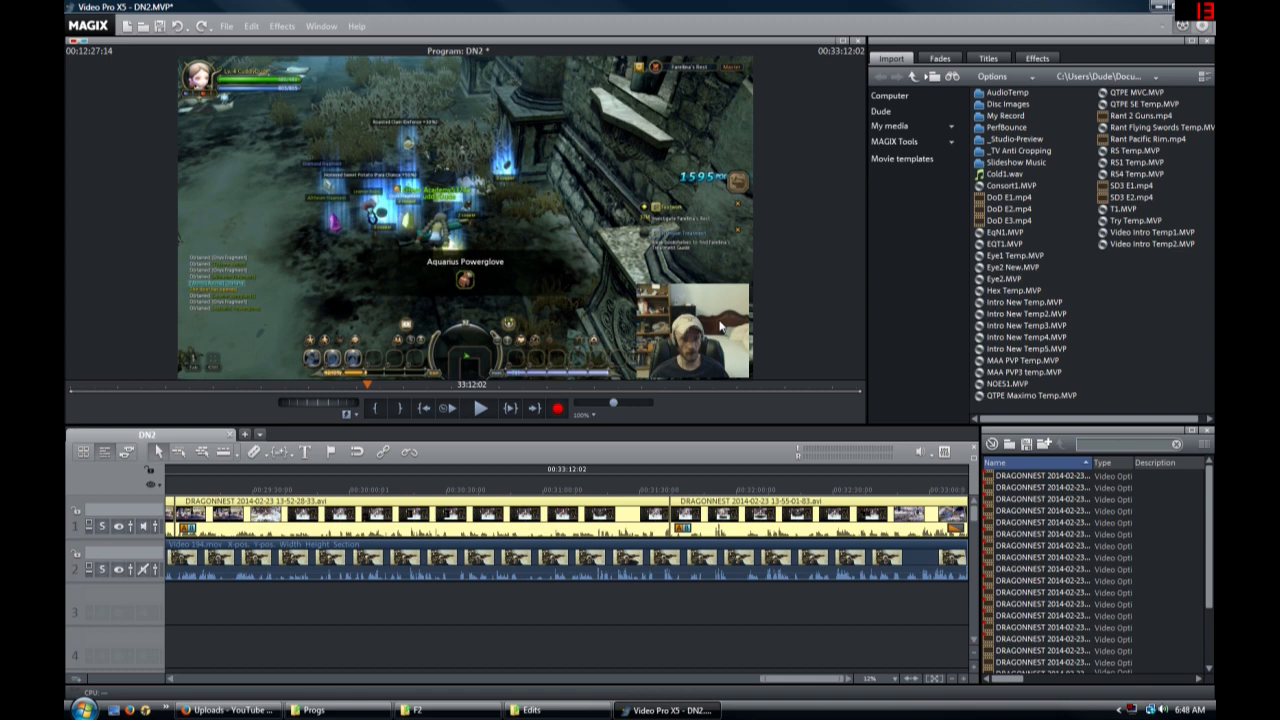